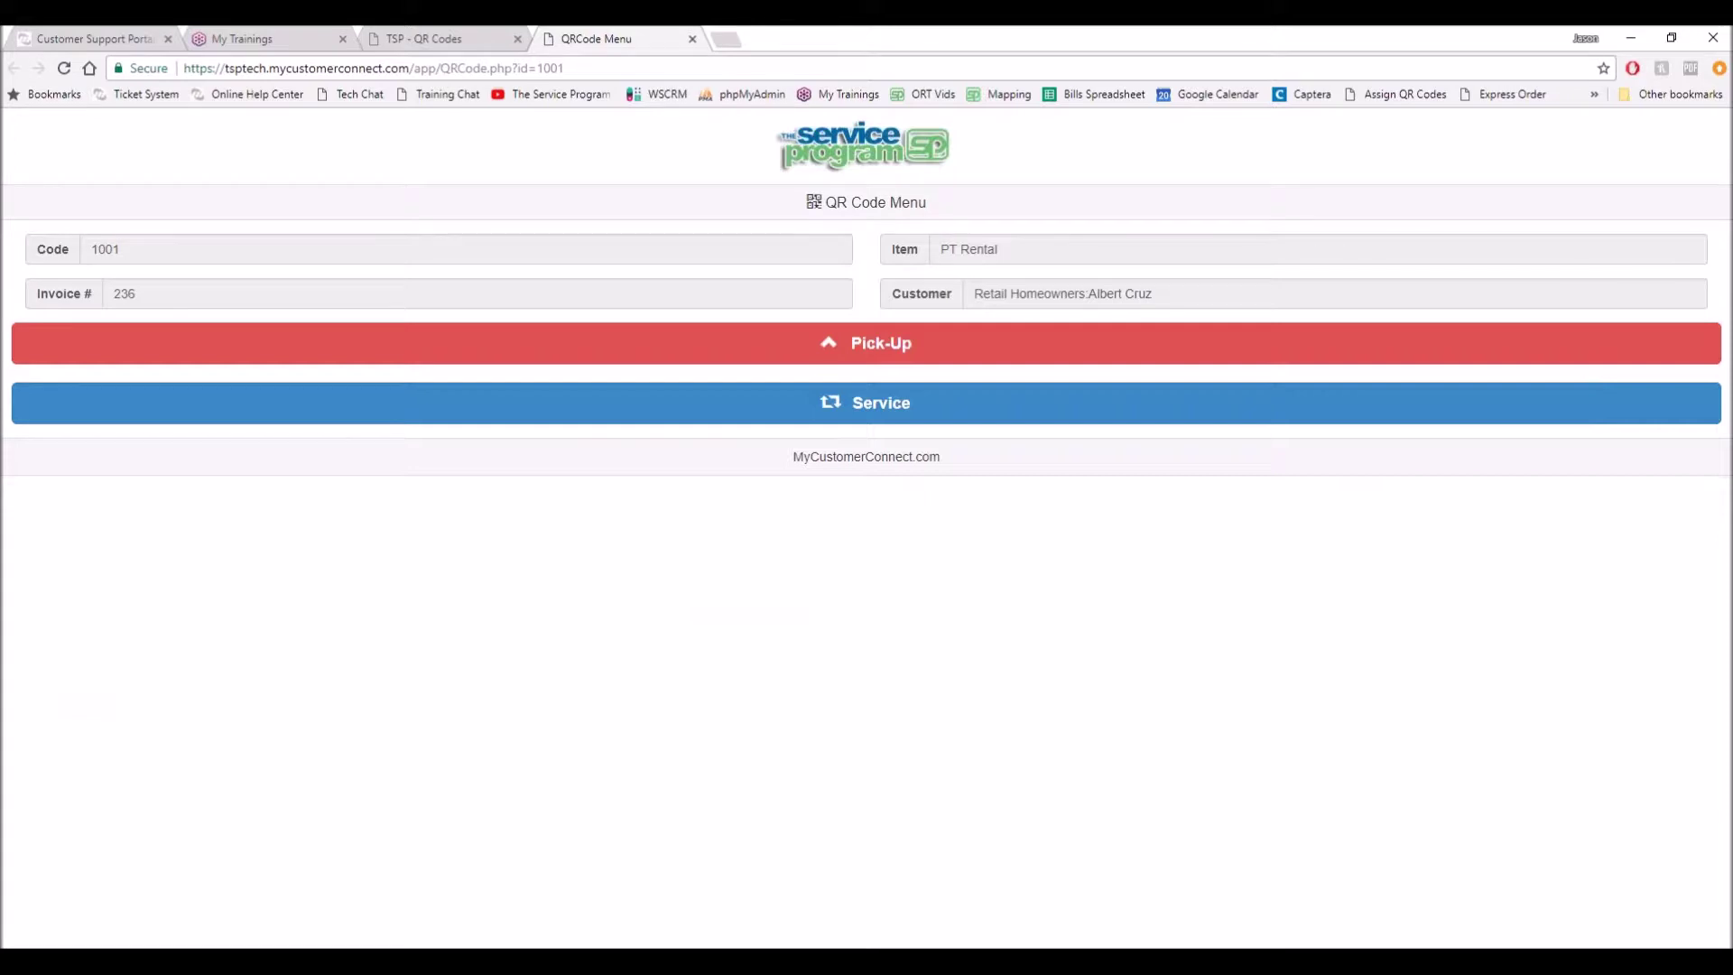
Check the QR code settings, leave them unchanged, and return to code 1001's QR code menu
click(480, 32)
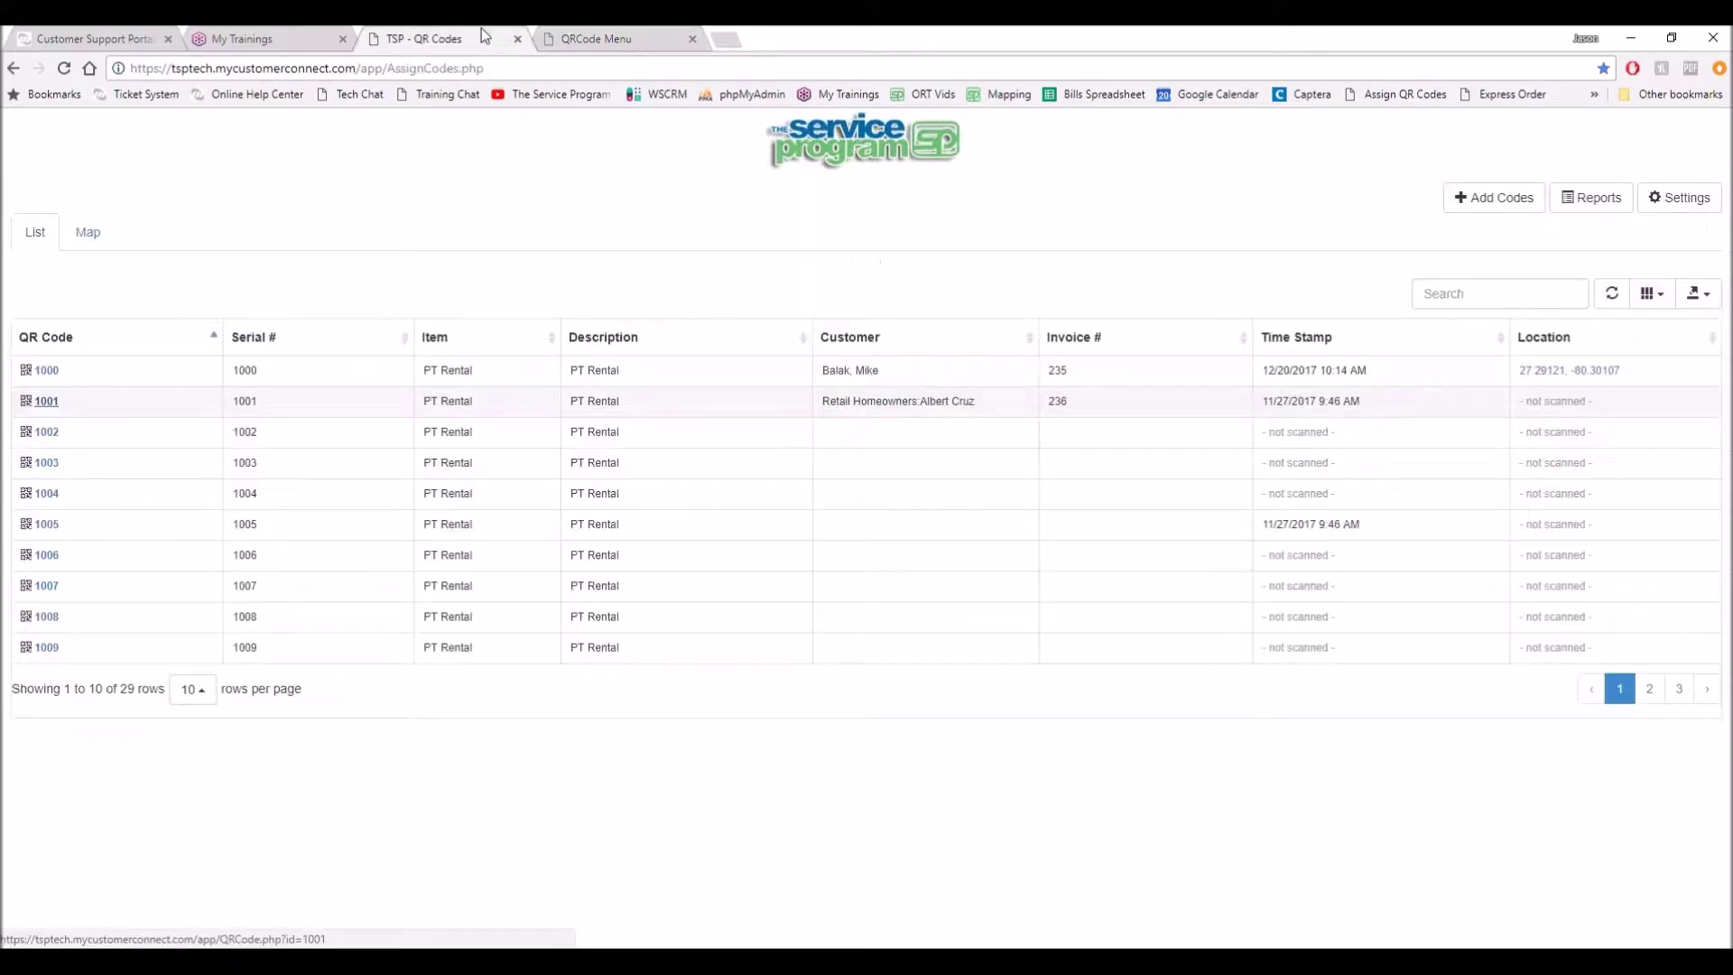
click(1684, 201)
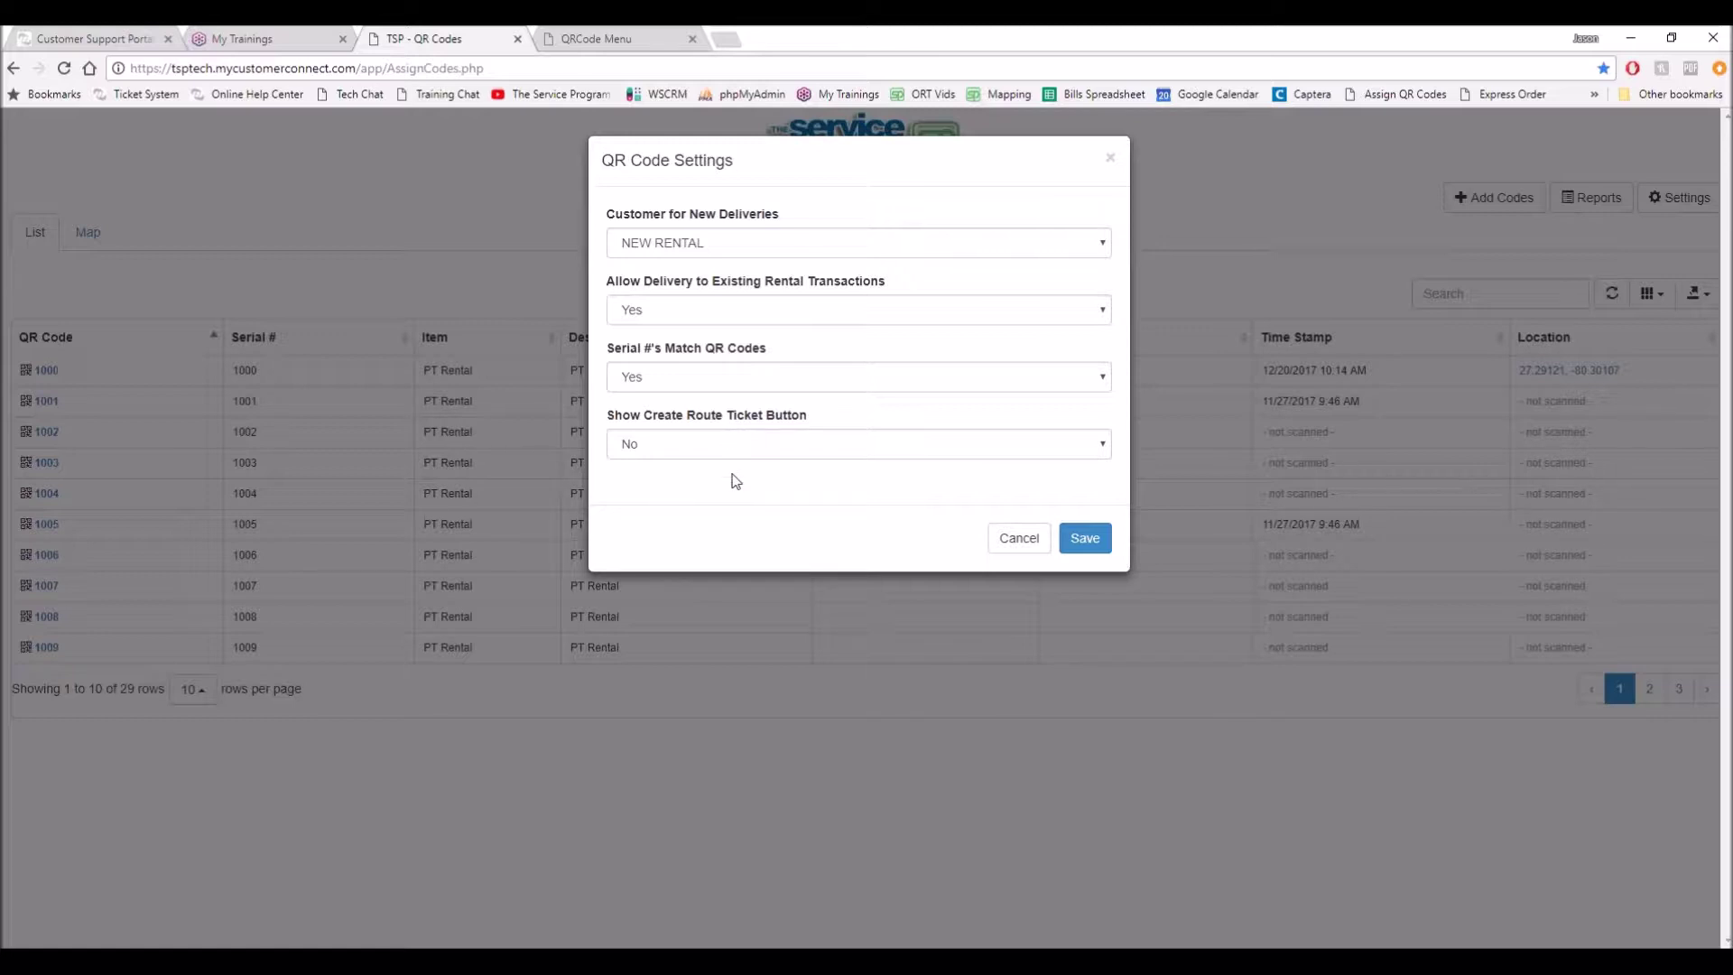
click(1020, 539)
click(601, 32)
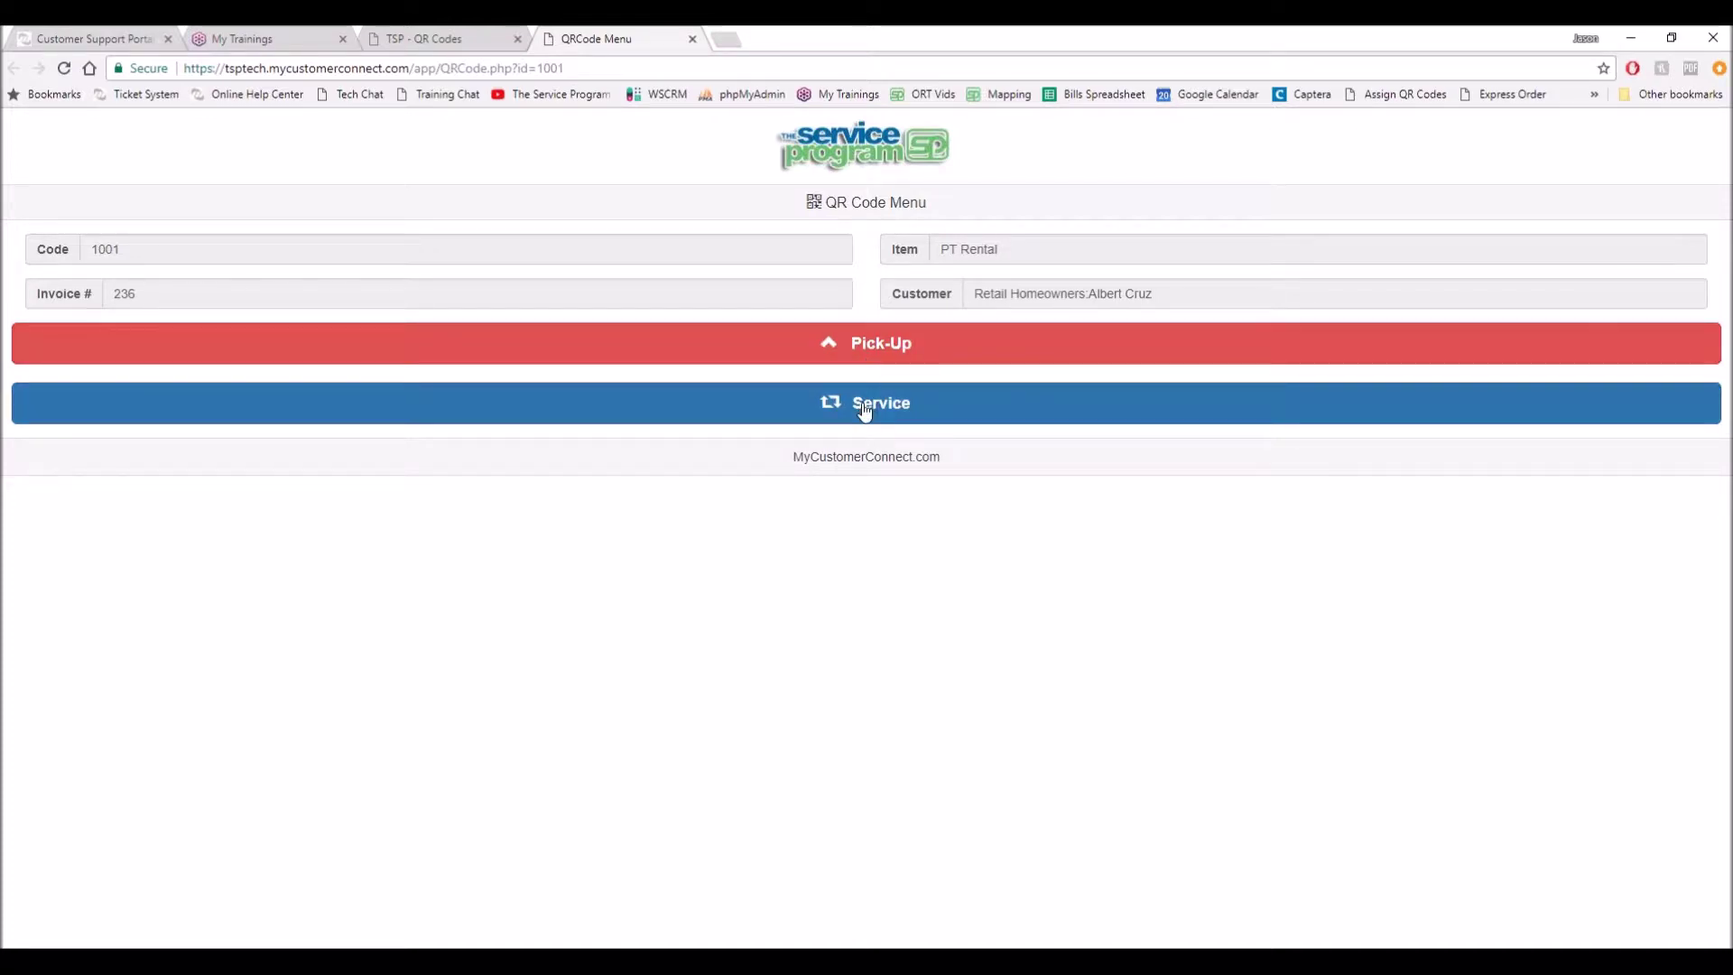
Record a completed service on unit 1001 with the note 'Found Vandelism'
click(829, 407)
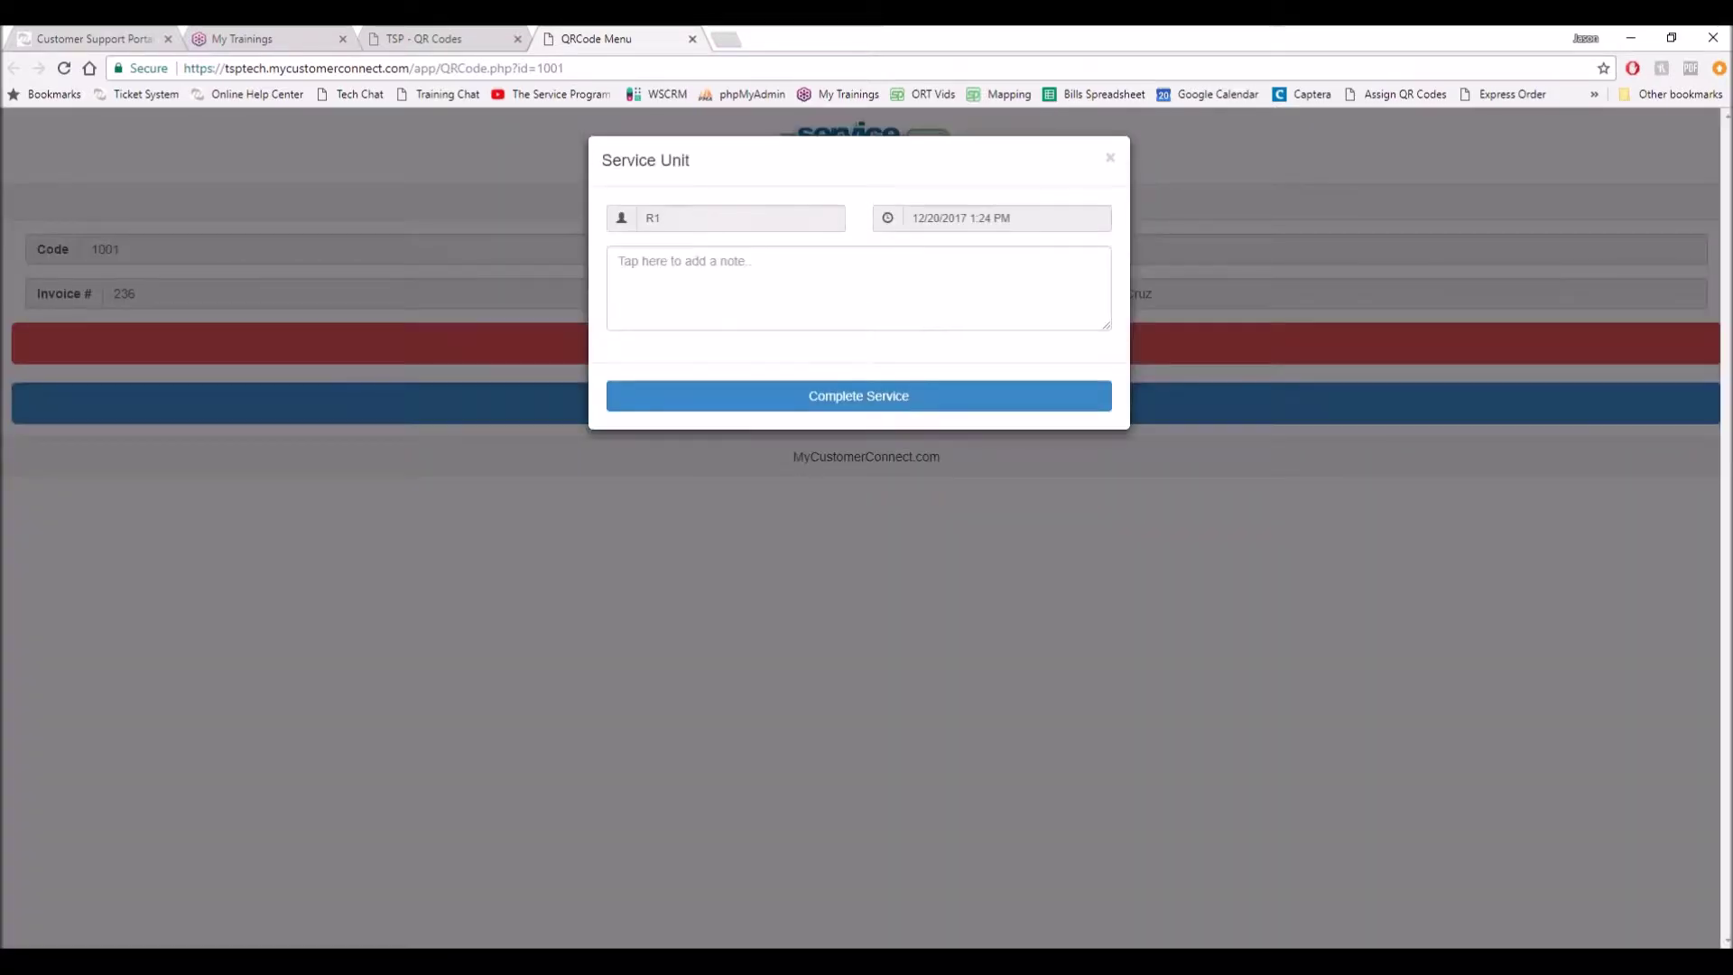
click(632, 261)
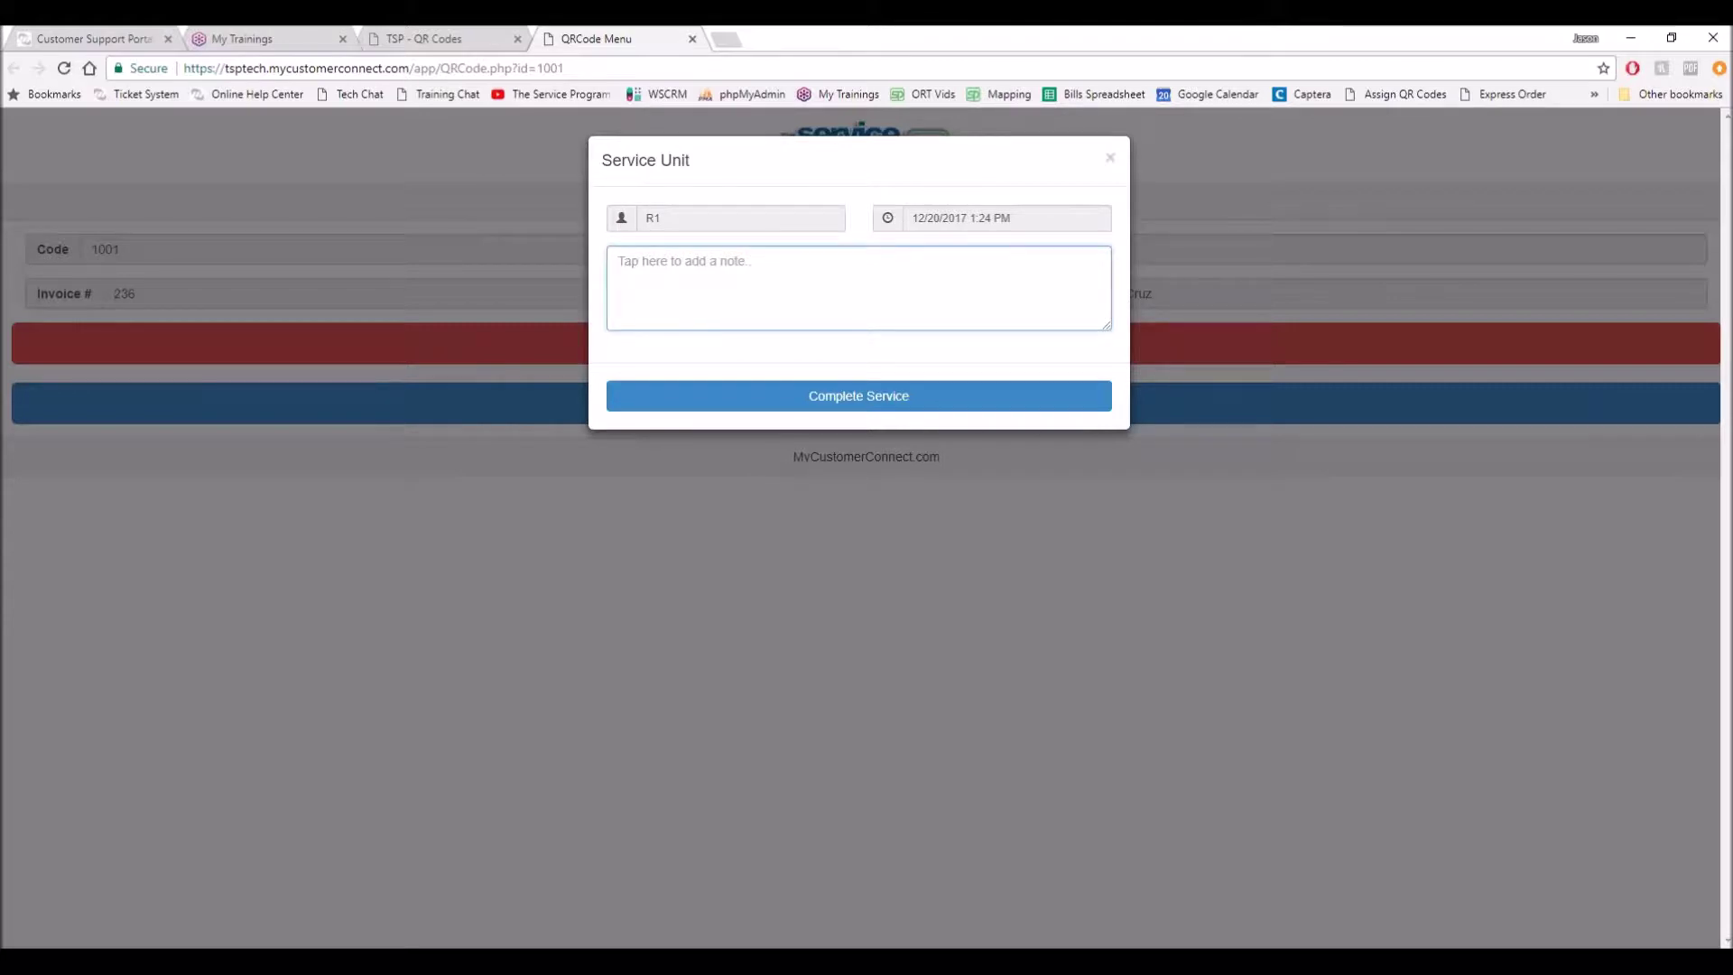
text(Found Vandelism)
key(Tab)
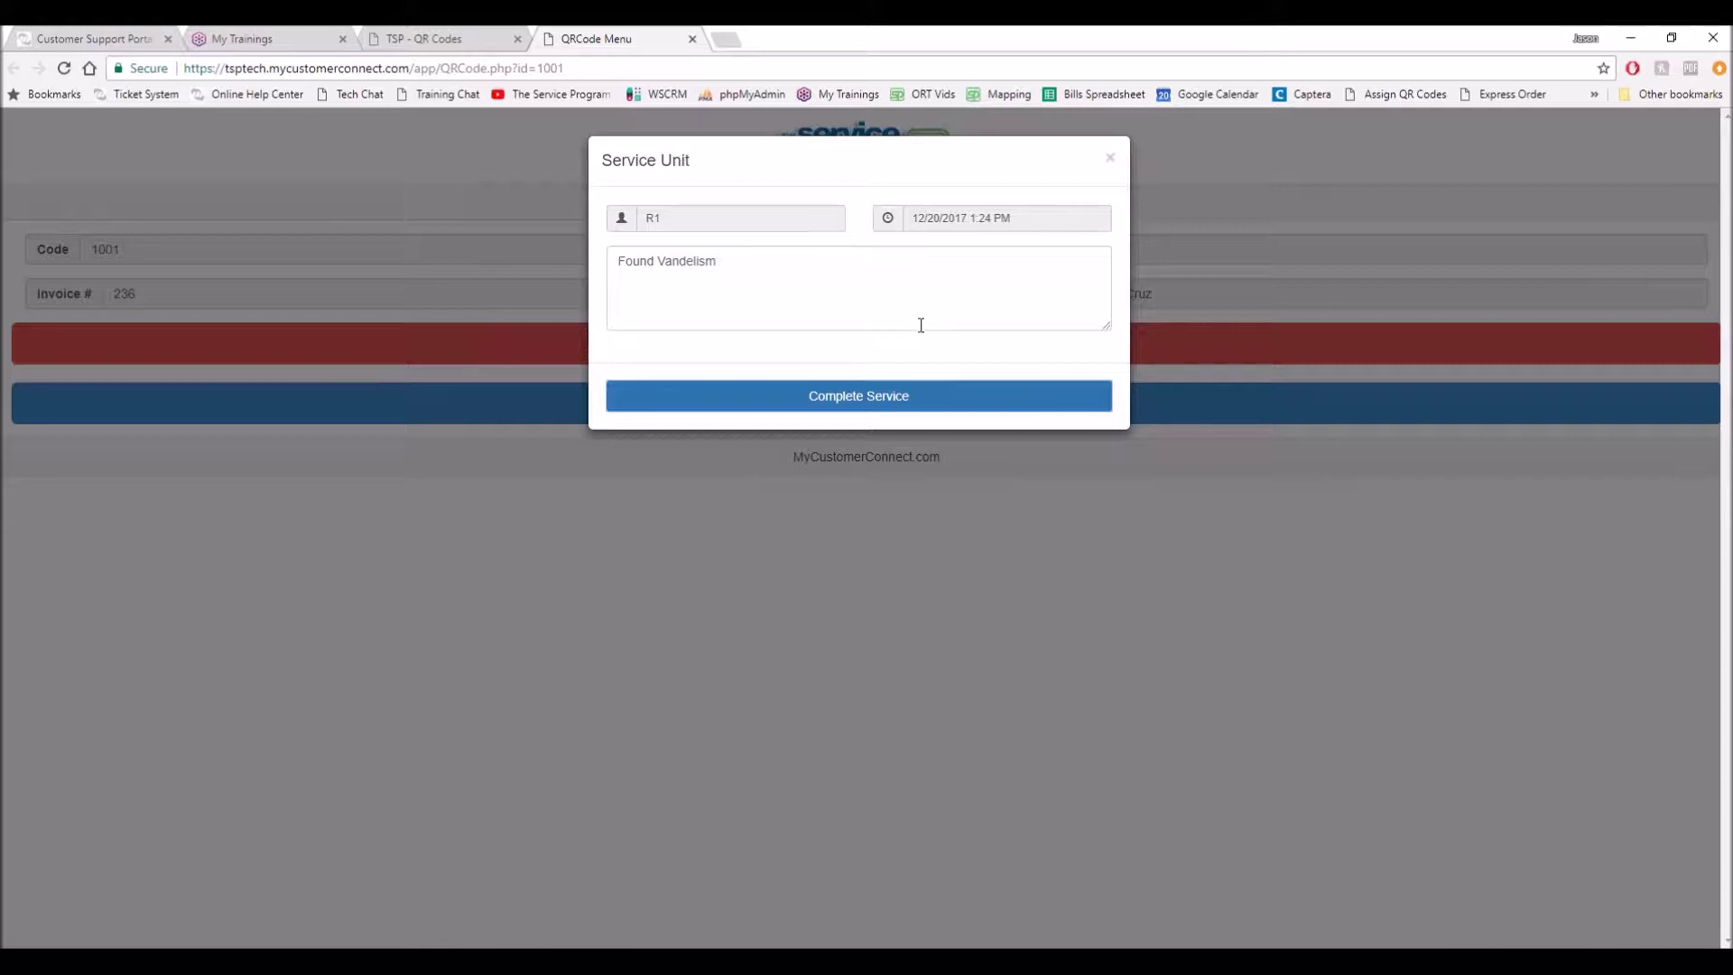
click(841, 402)
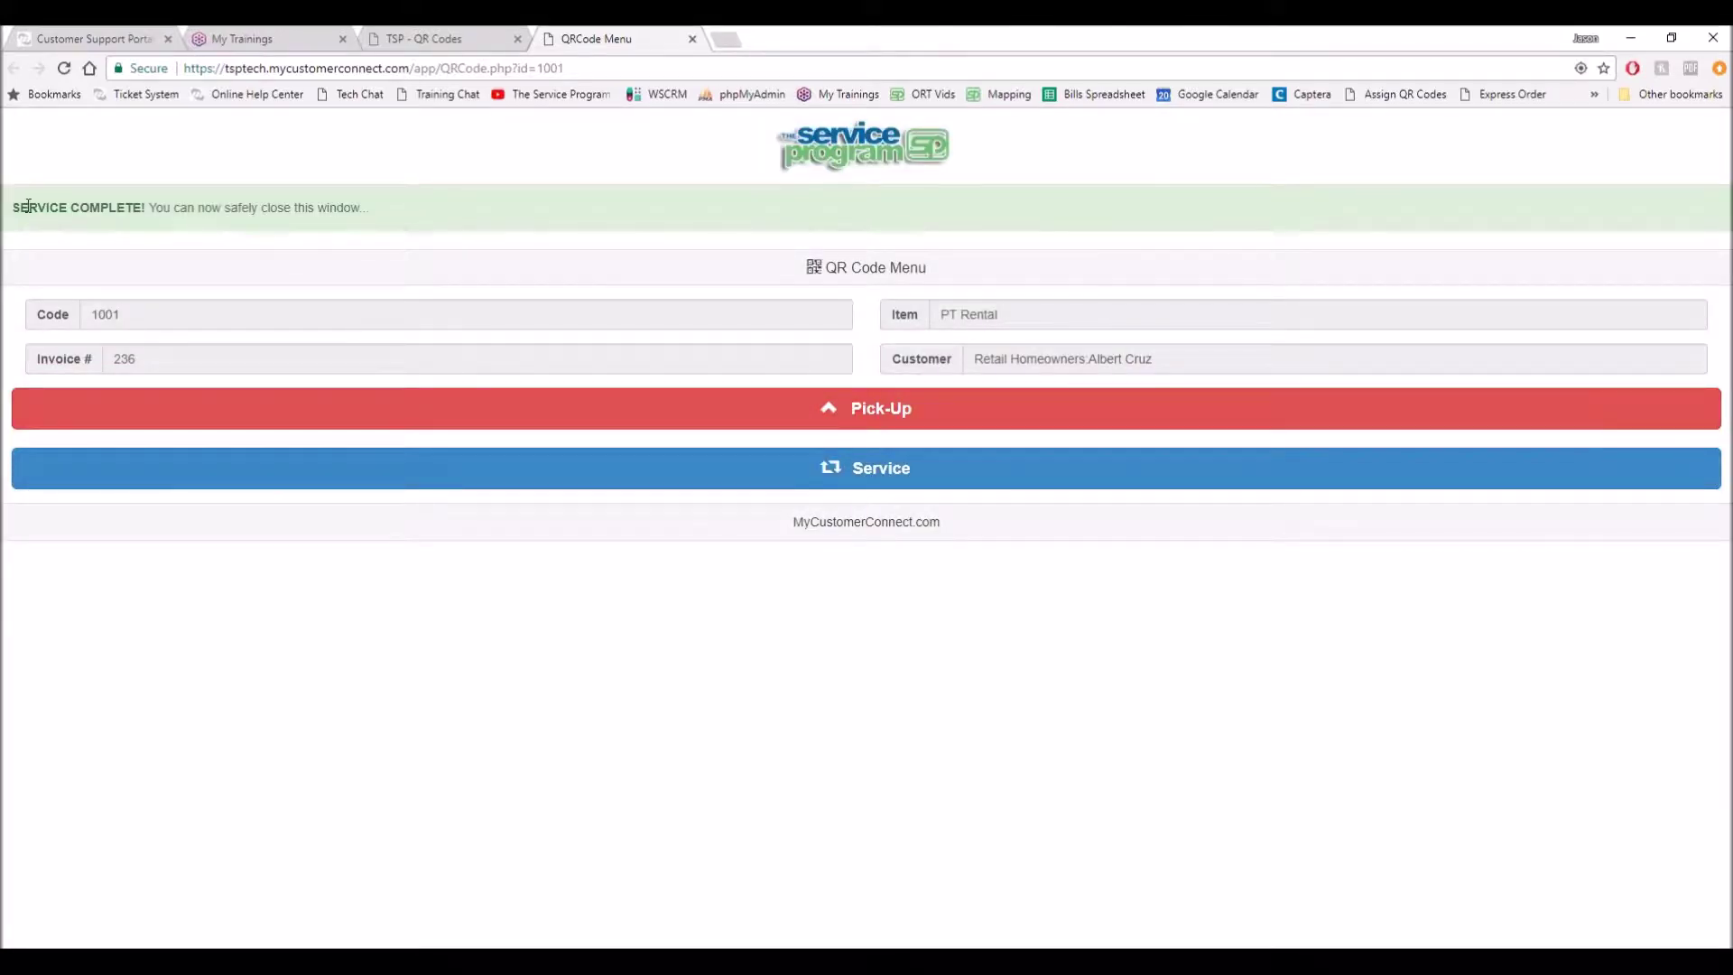
drag(29, 208, 362, 208)
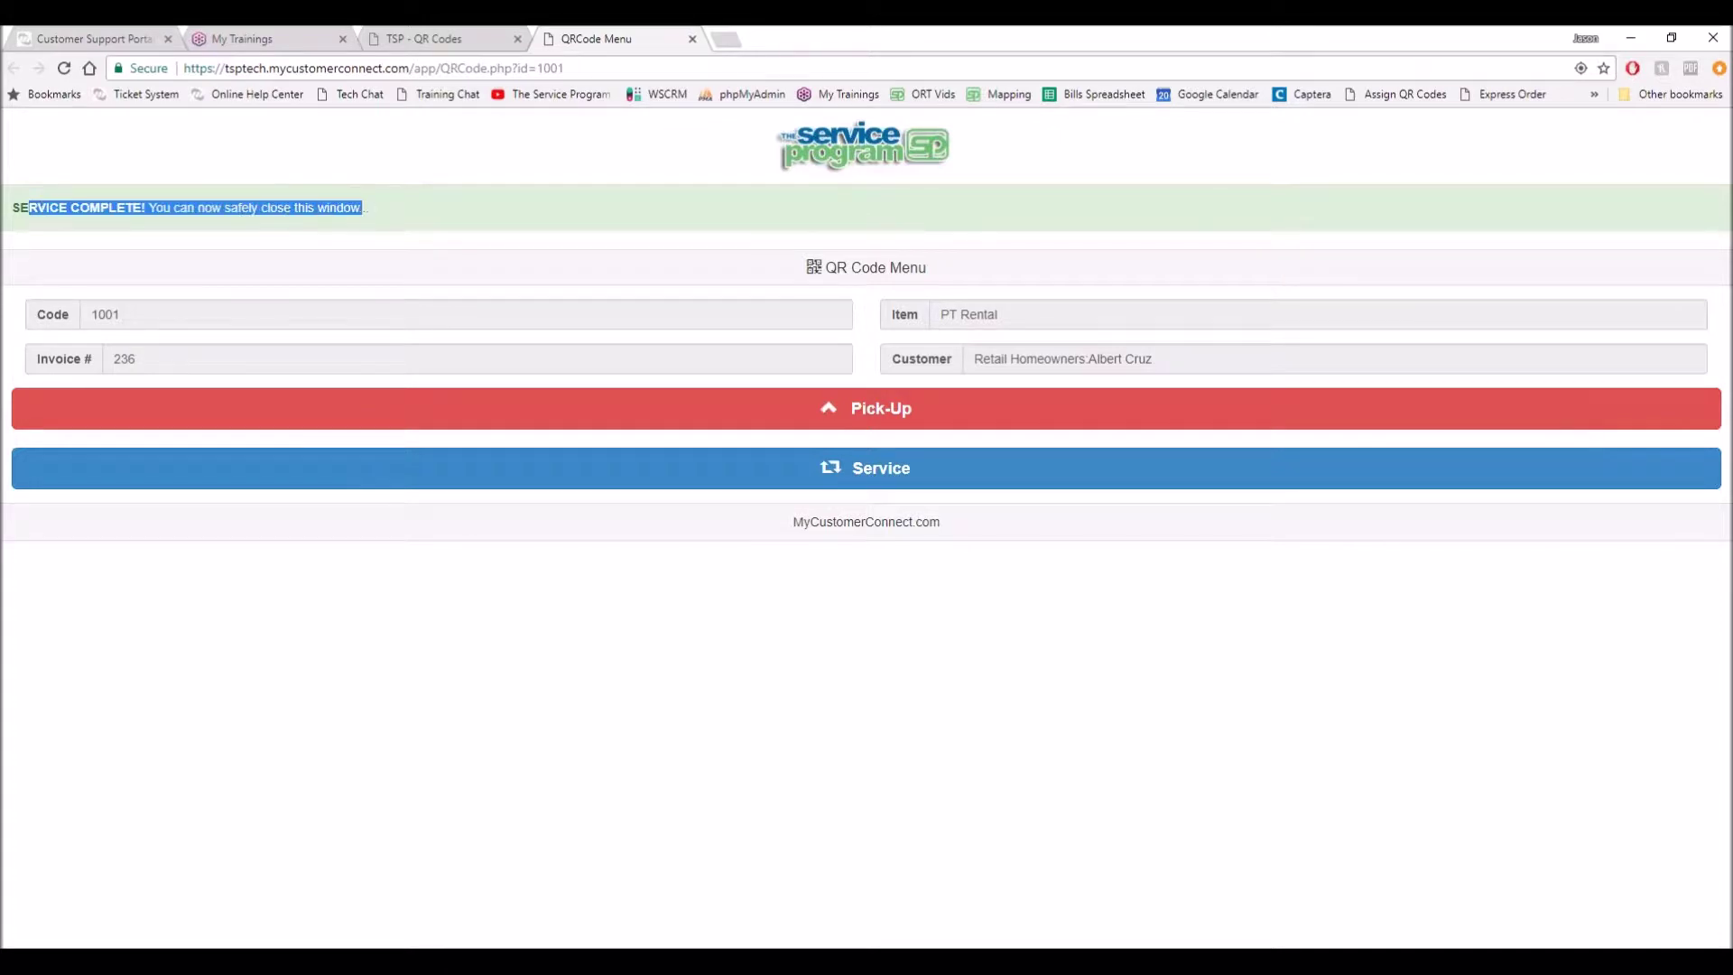
click(692, 40)
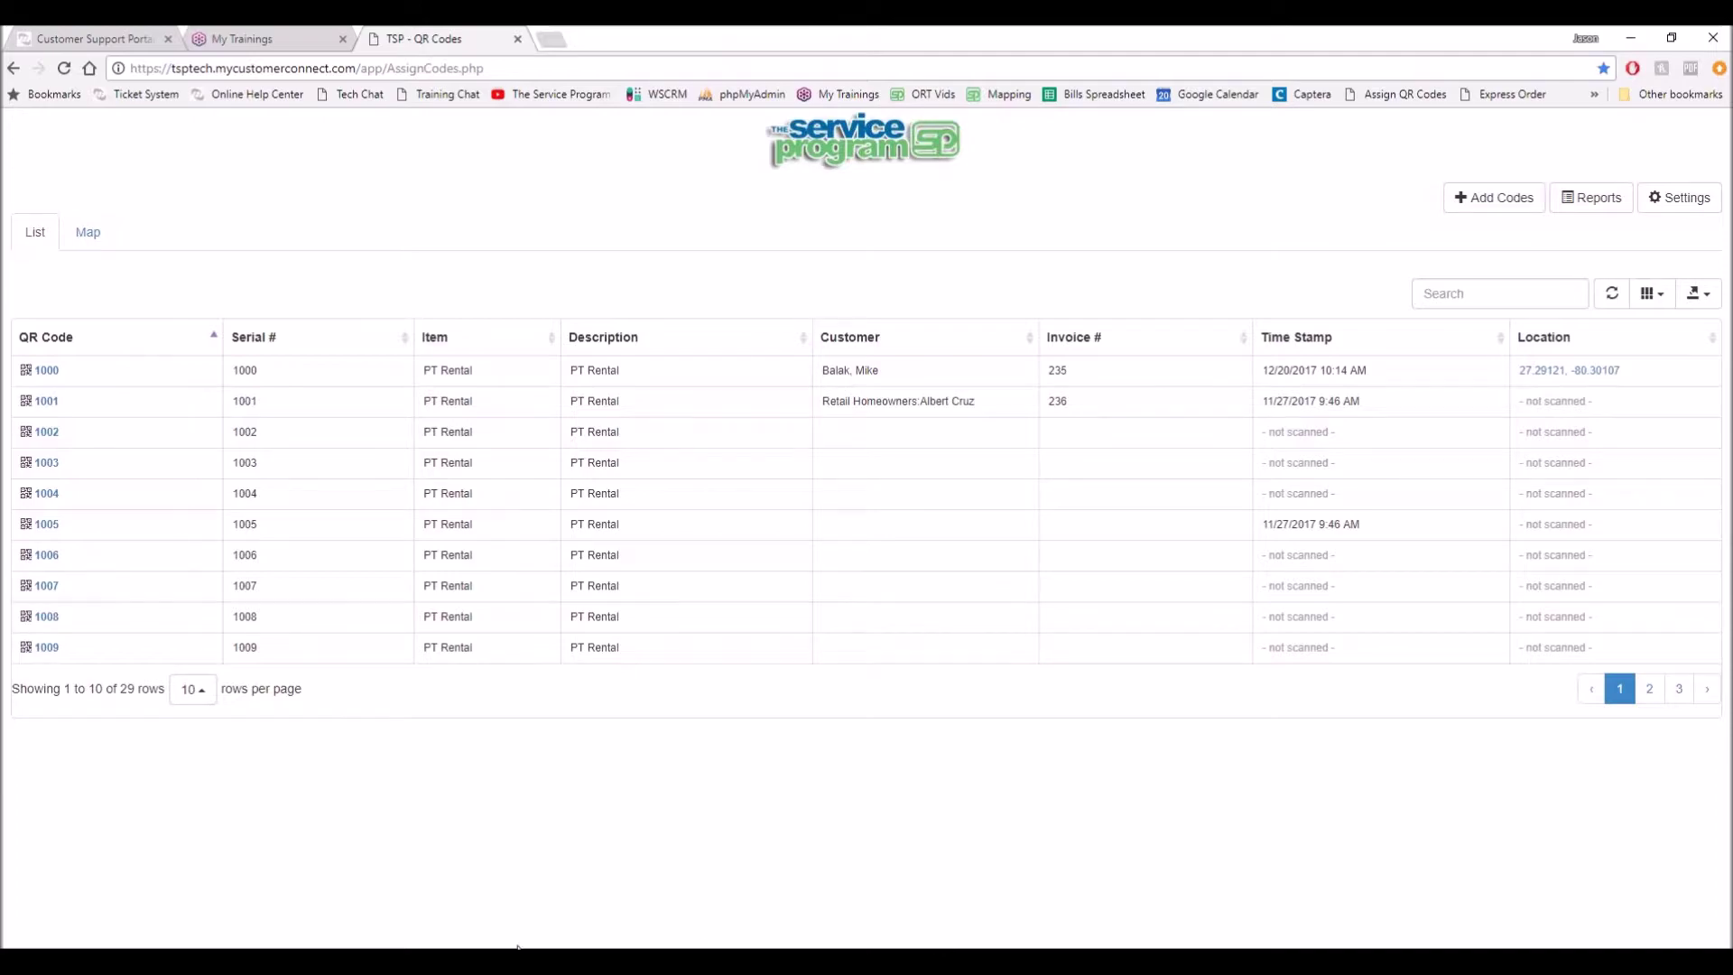
Run a Route Tickets mobile sync in The Service Program and acknowledge its completion
click(446, 947)
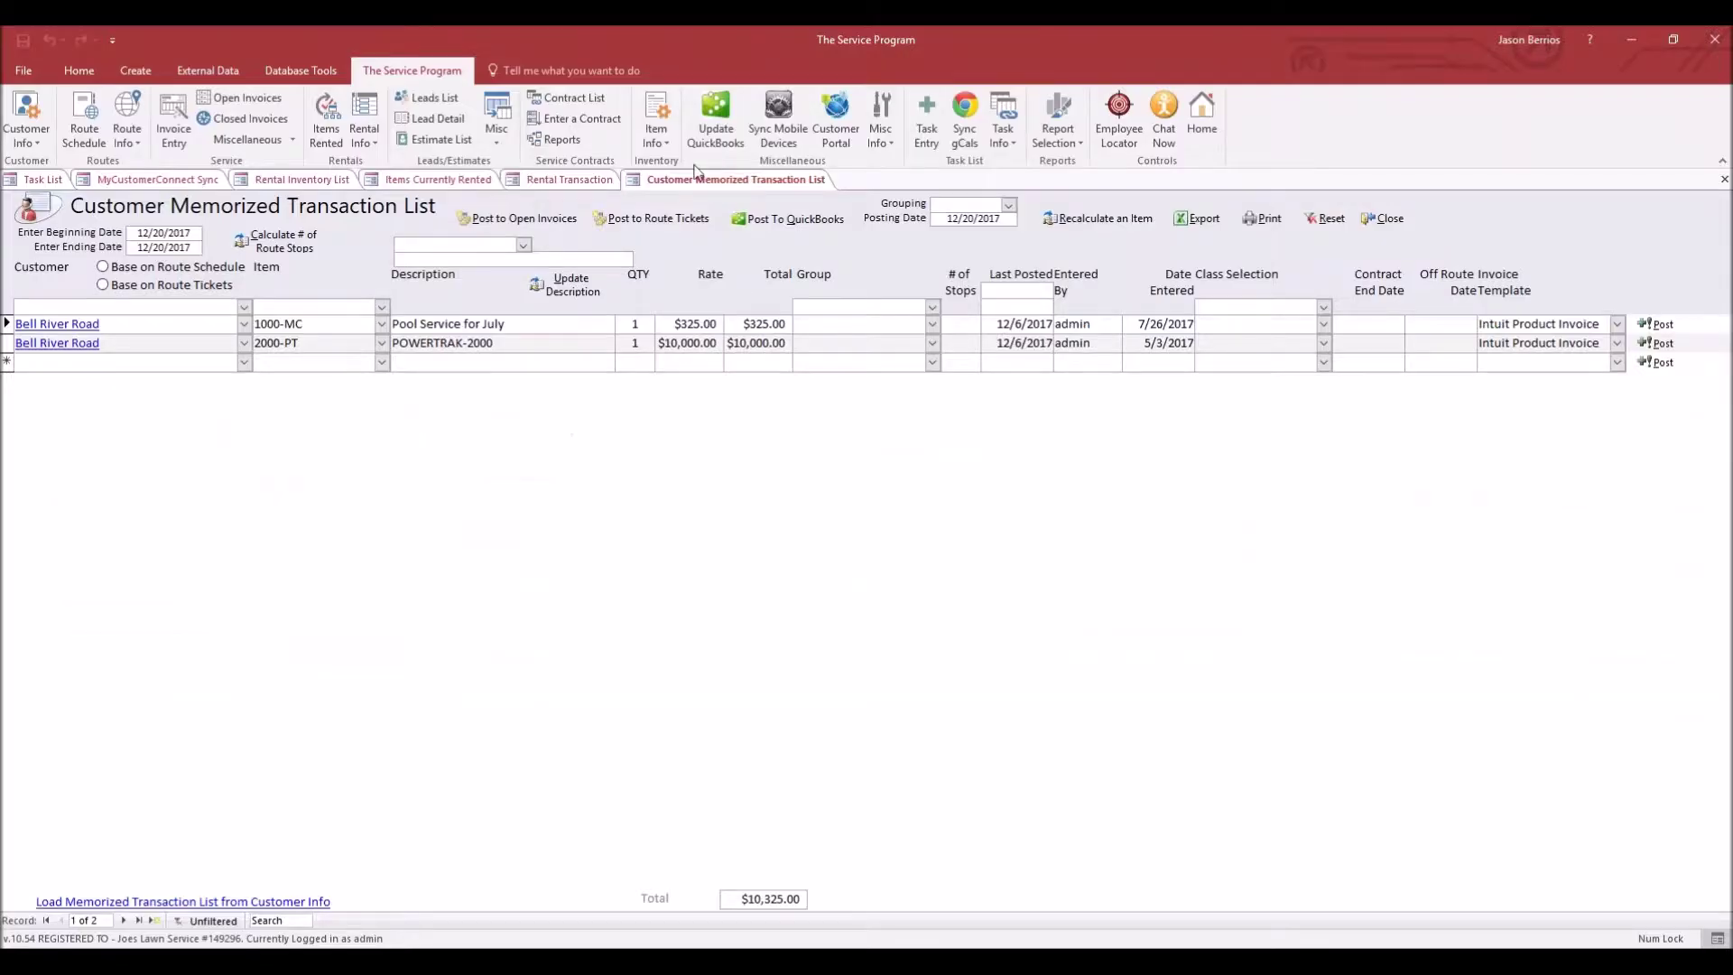
click(778, 122)
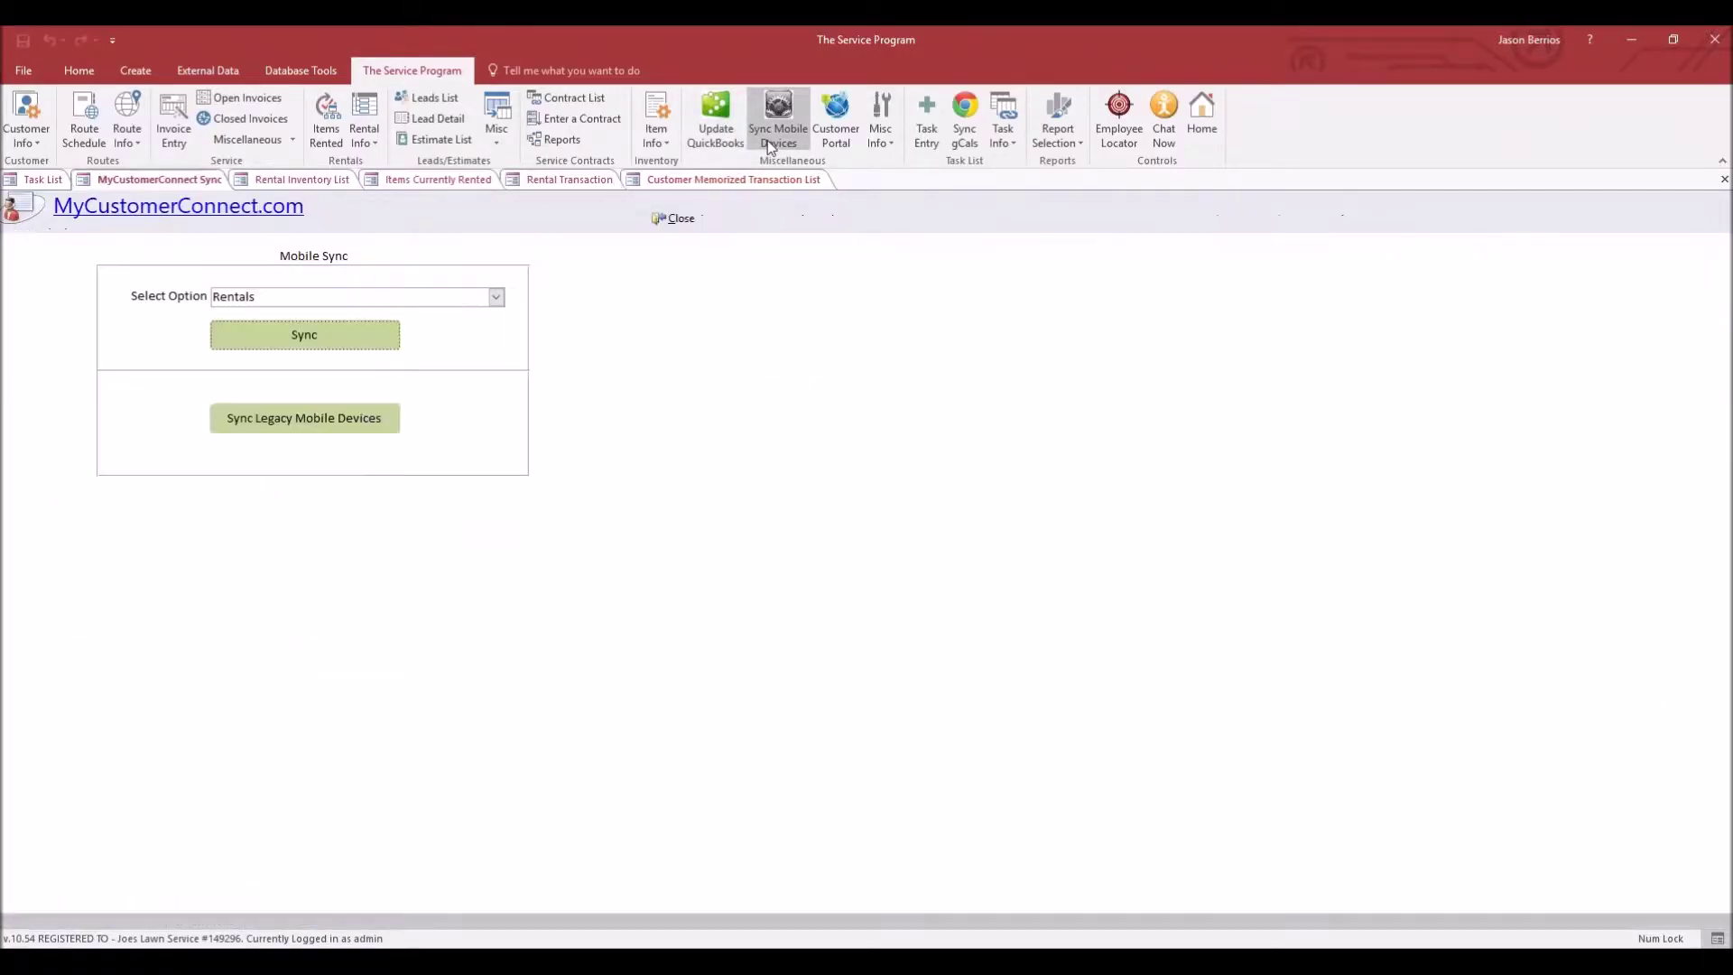
click(496, 297)
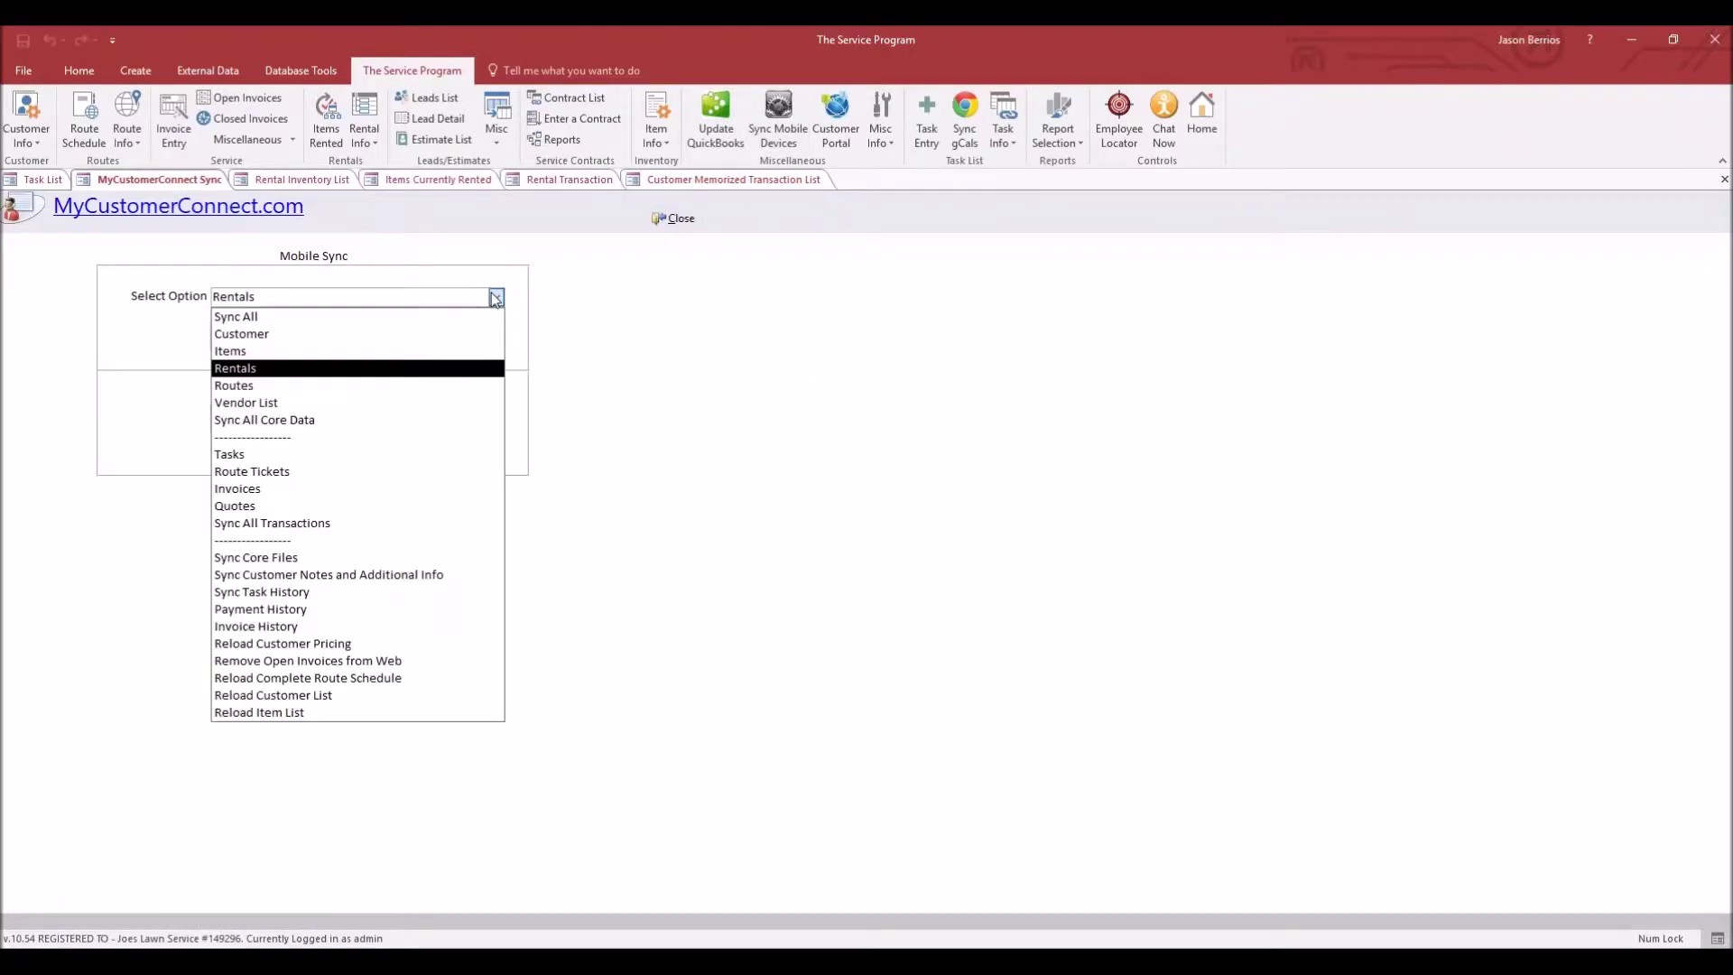
click(258, 471)
click(341, 345)
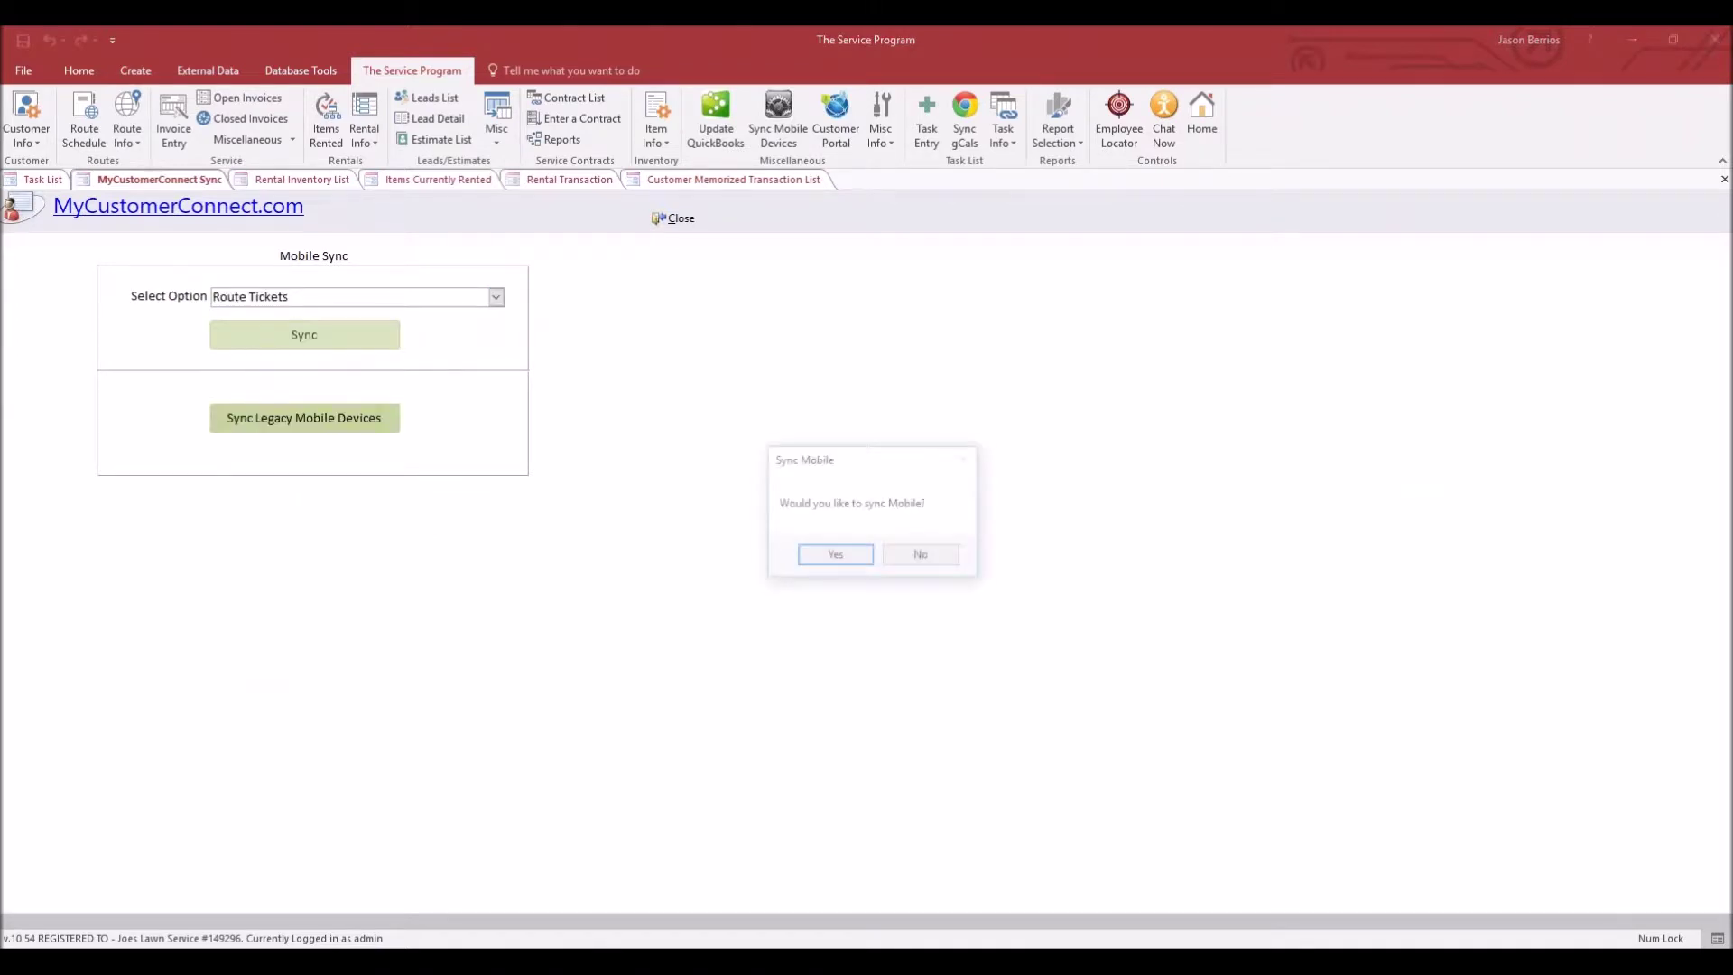
key(Return)
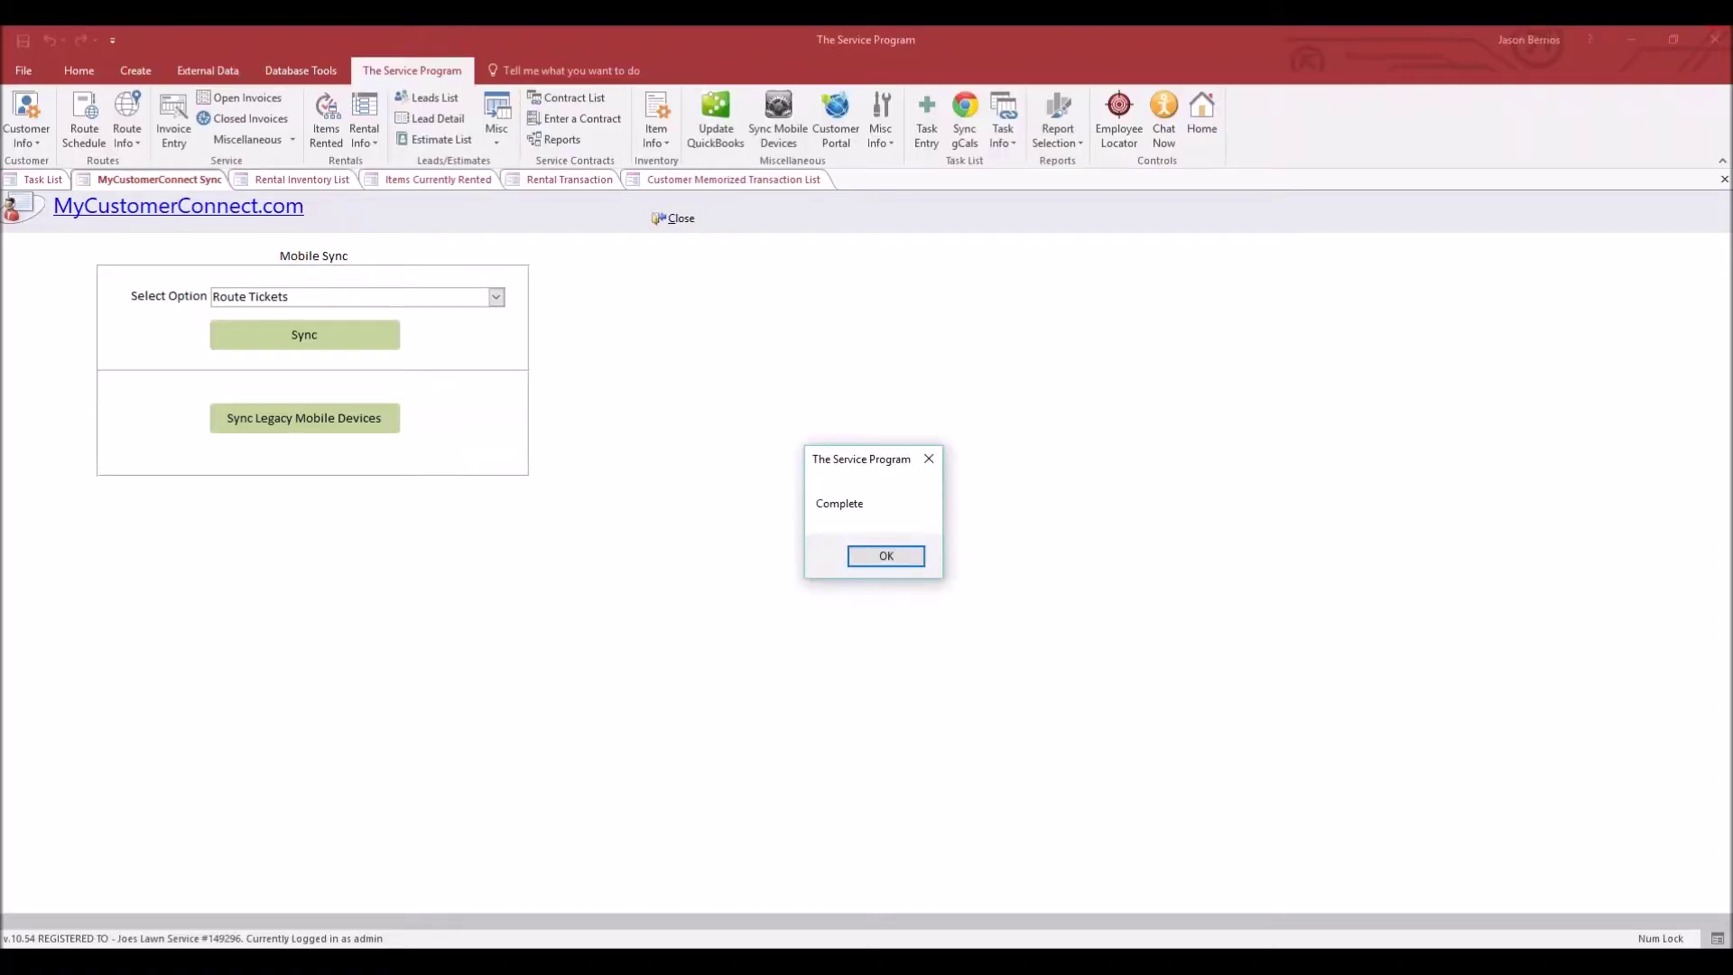
click(861, 559)
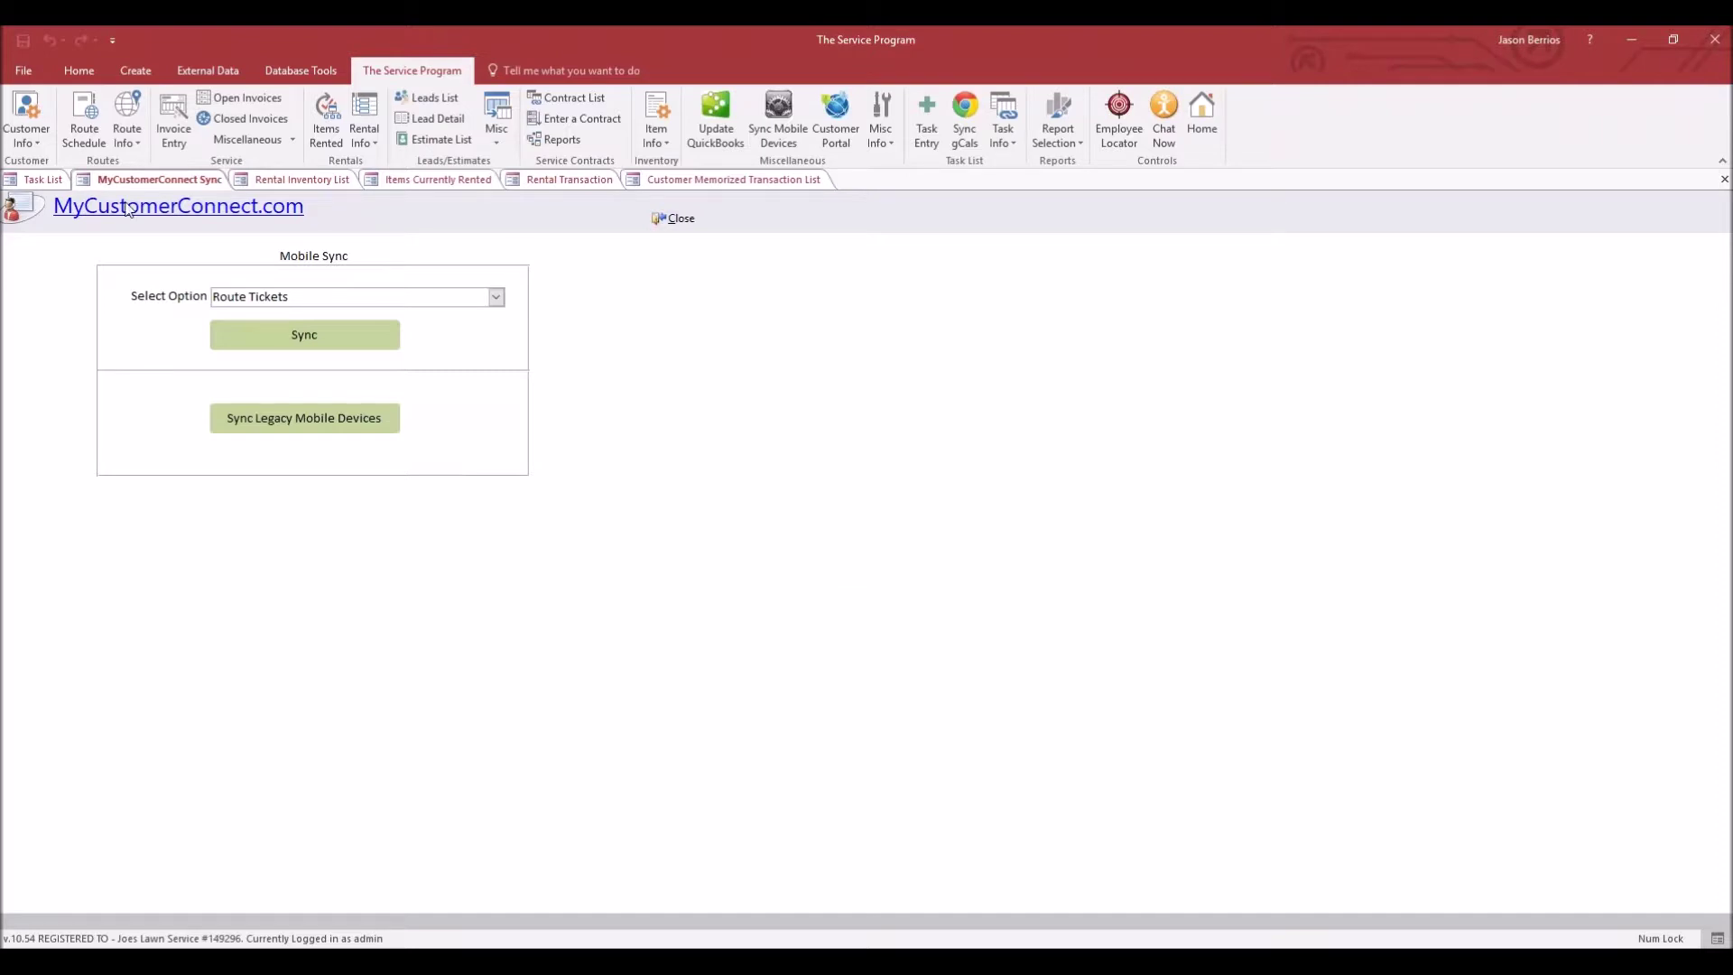
Open Route Info > Route Ticket List and review ticket 1098's times and 'Found Vandelism' comment
click(136, 145)
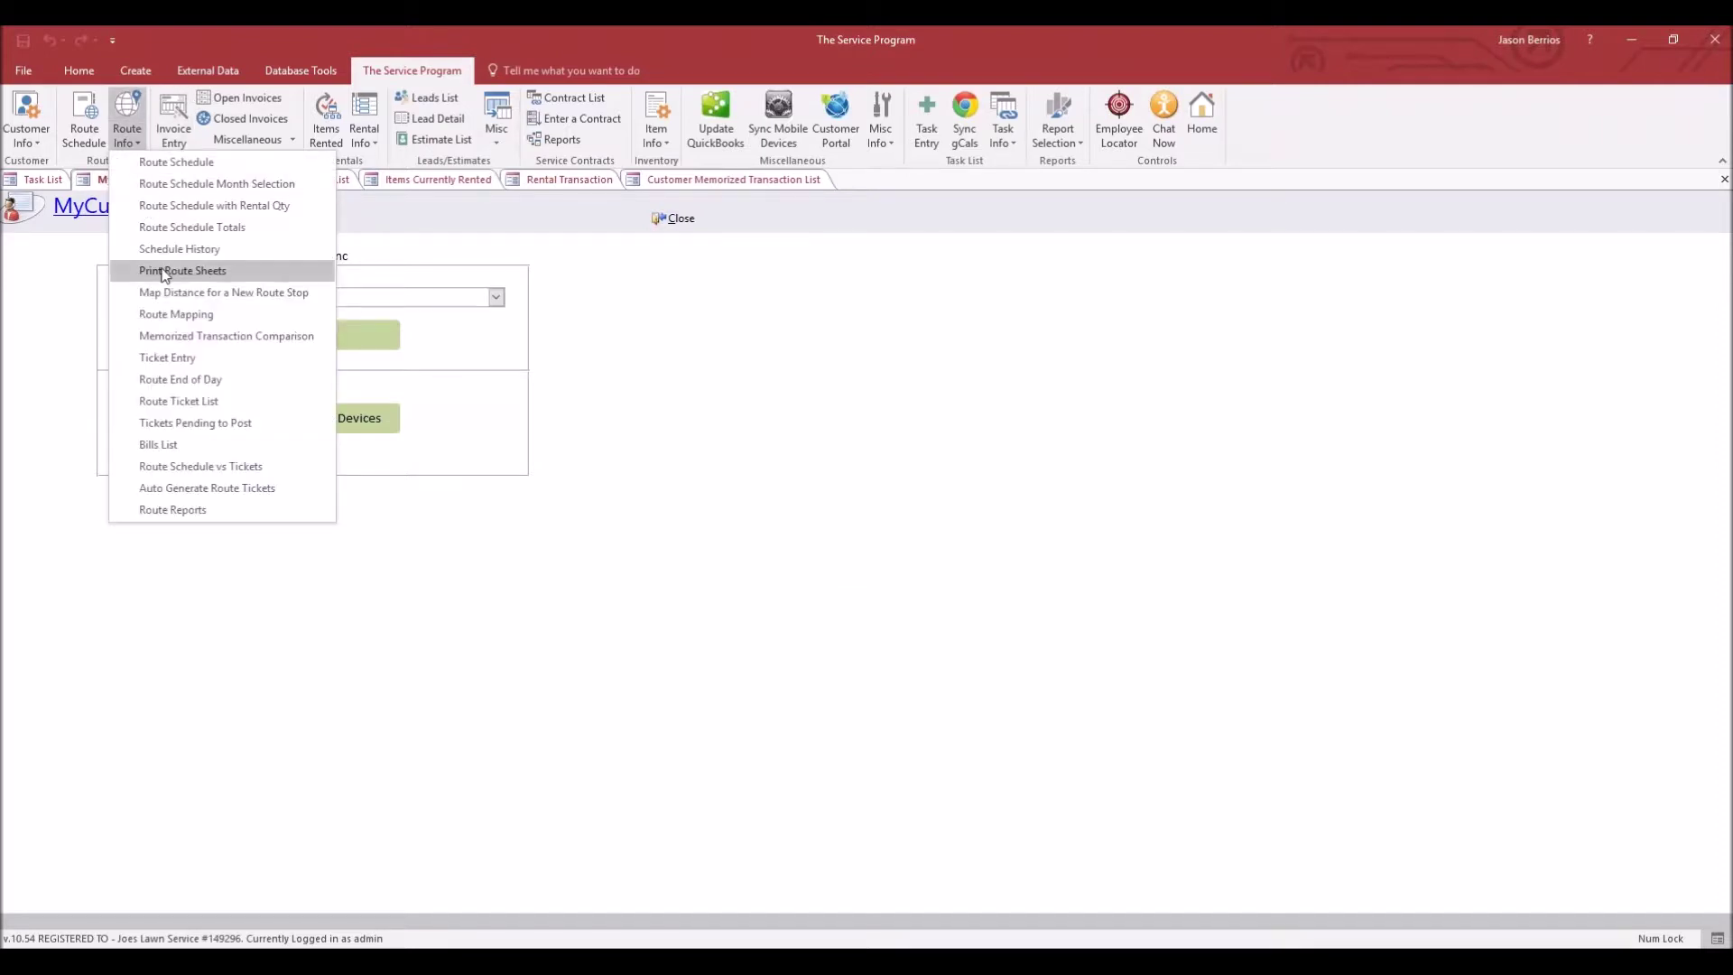
click(192, 402)
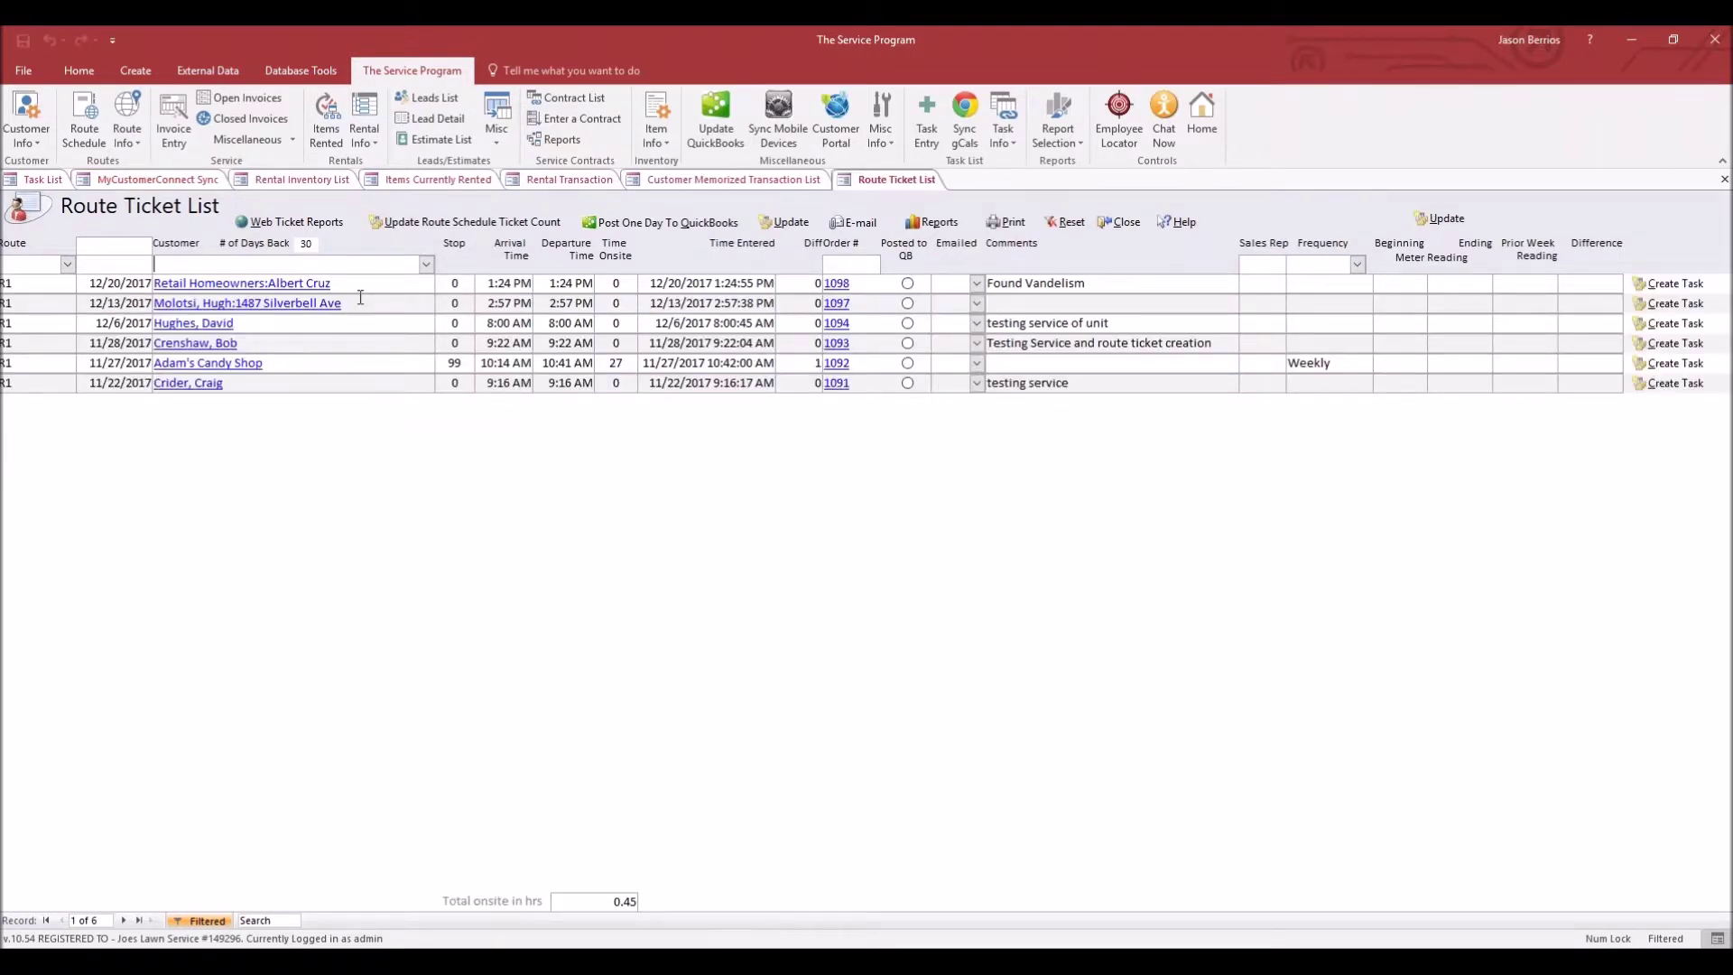
drag(334, 283, 280, 283)
click(482, 282)
drag(482, 283, 515, 282)
click(562, 304)
drag(1086, 284, 987, 284)
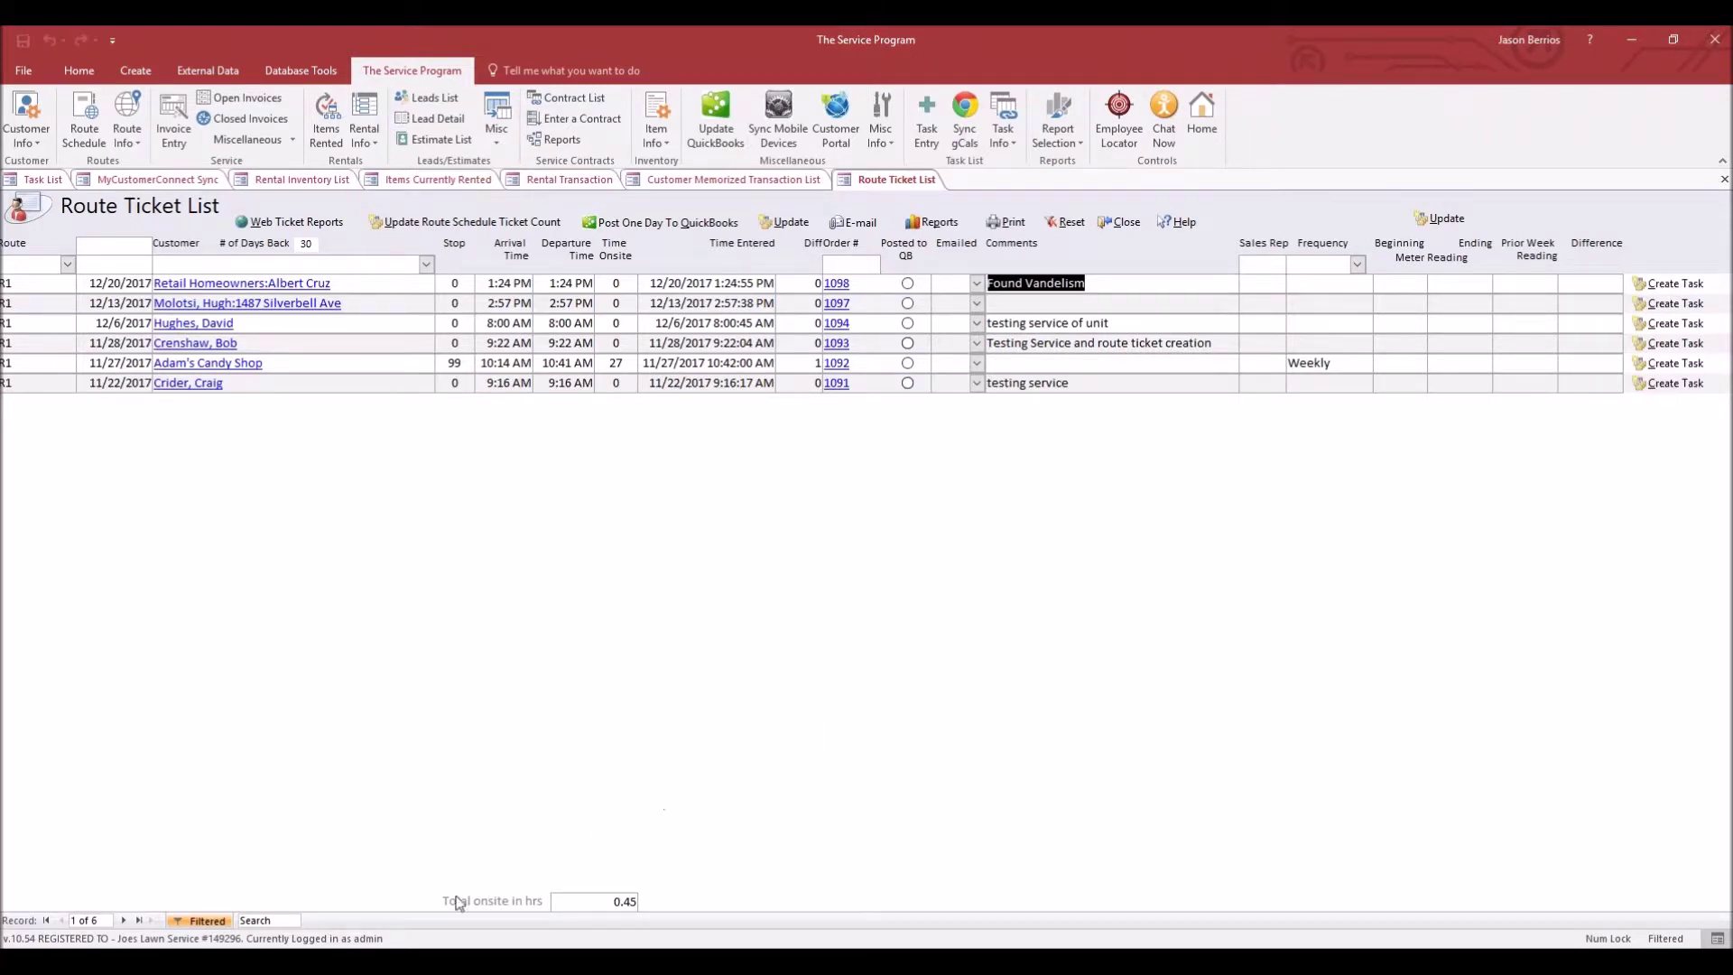
In the browser's QR code settings, set Show Create Route Ticket Button to Yes and save
key(alt+Tab)
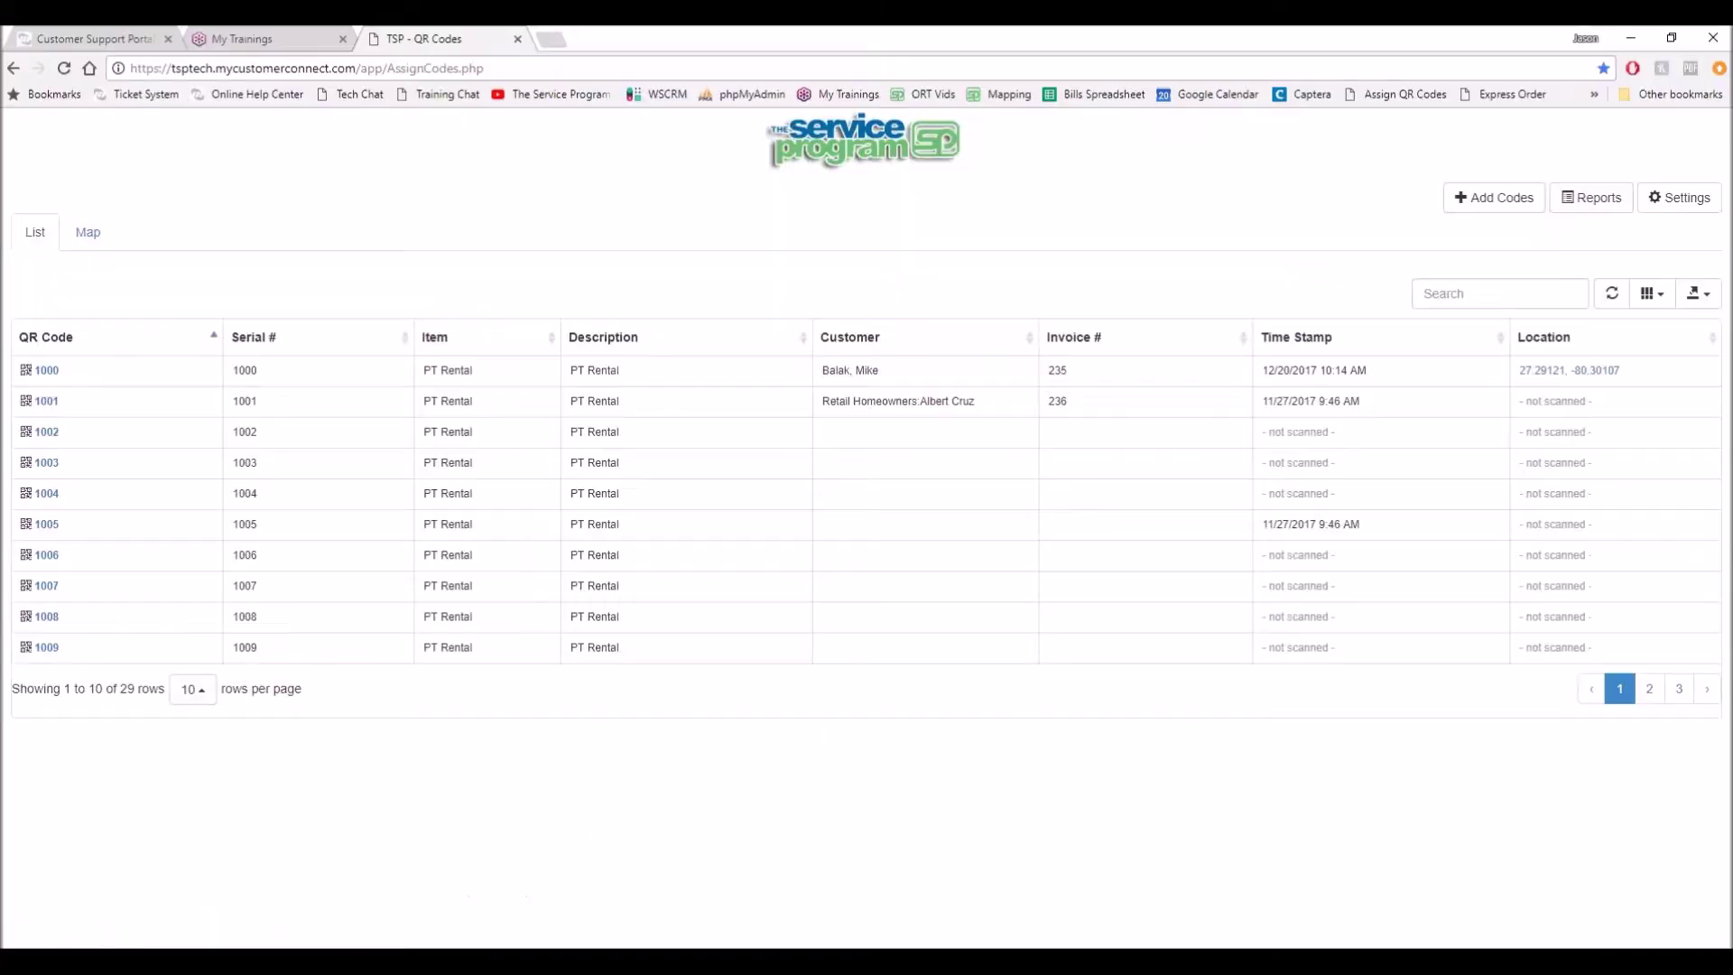
click(1682, 210)
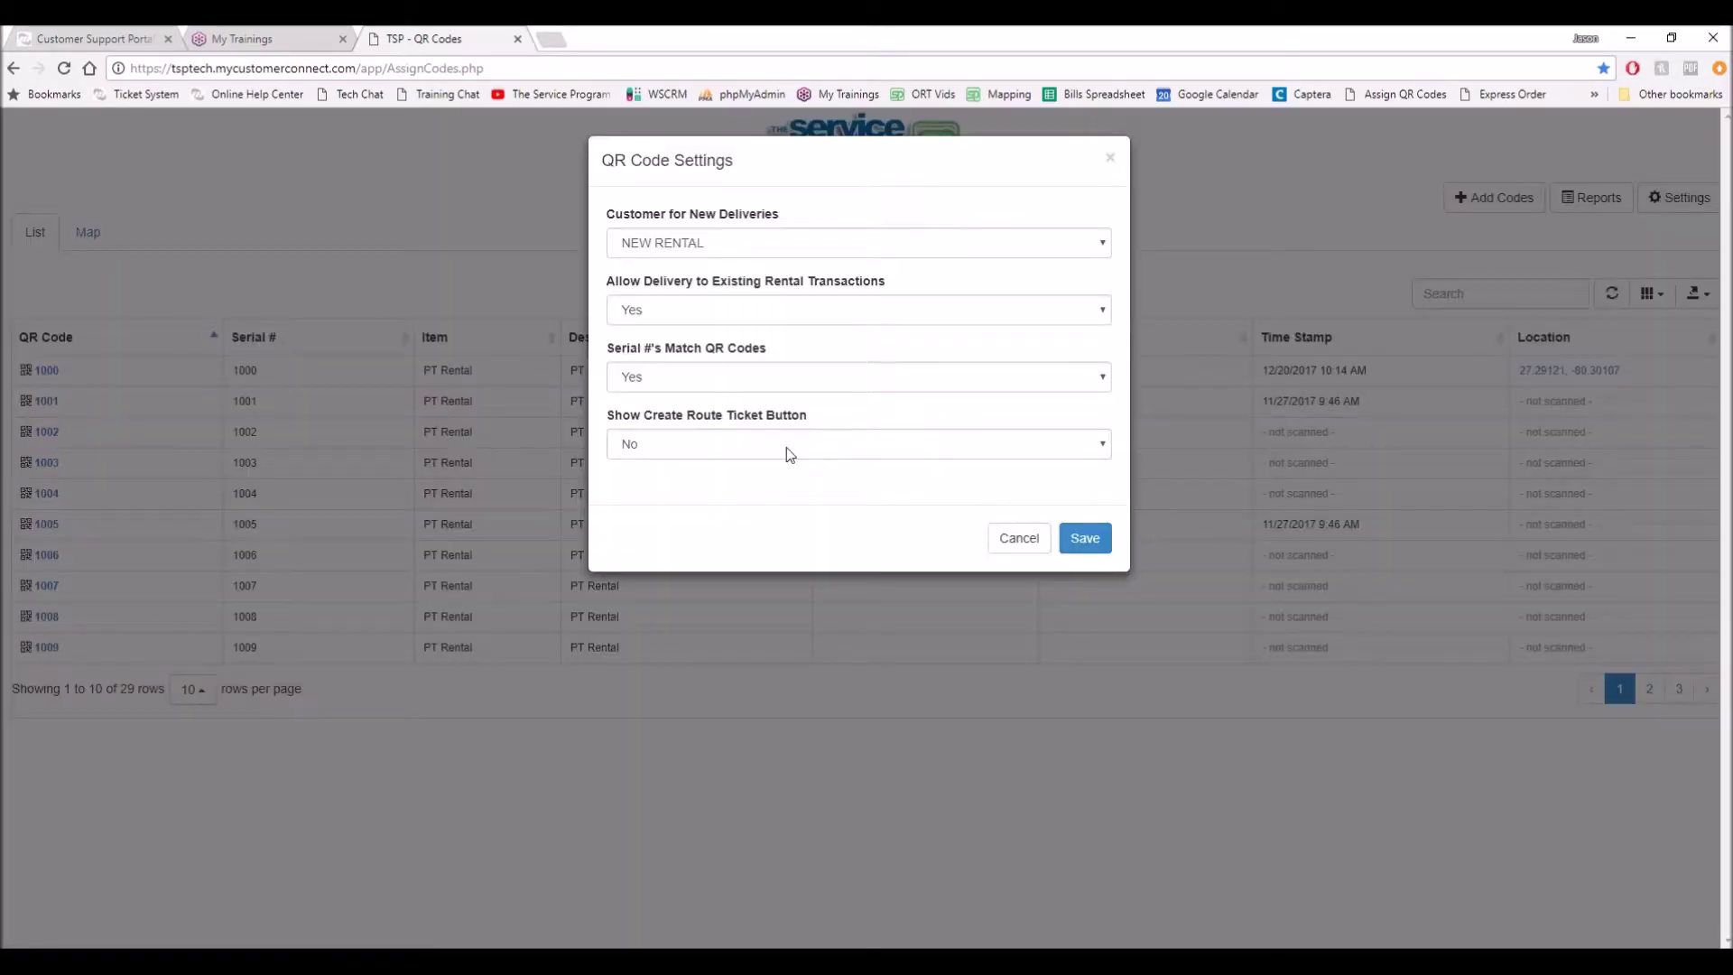
click(788, 446)
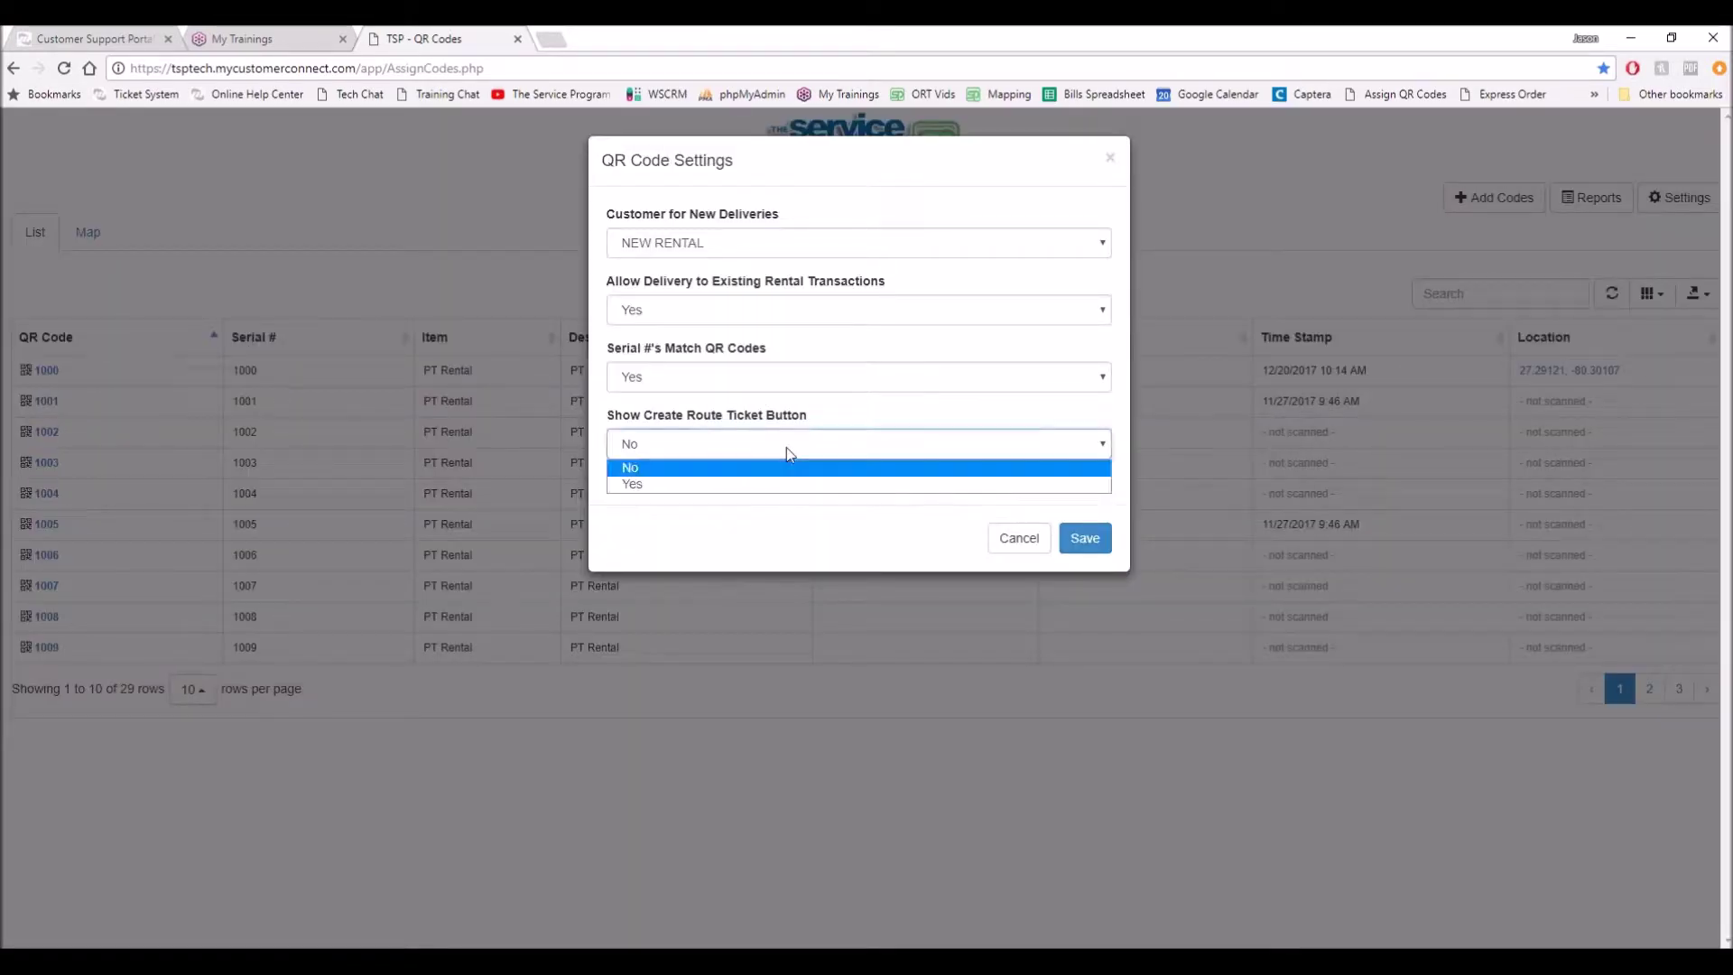
click(658, 484)
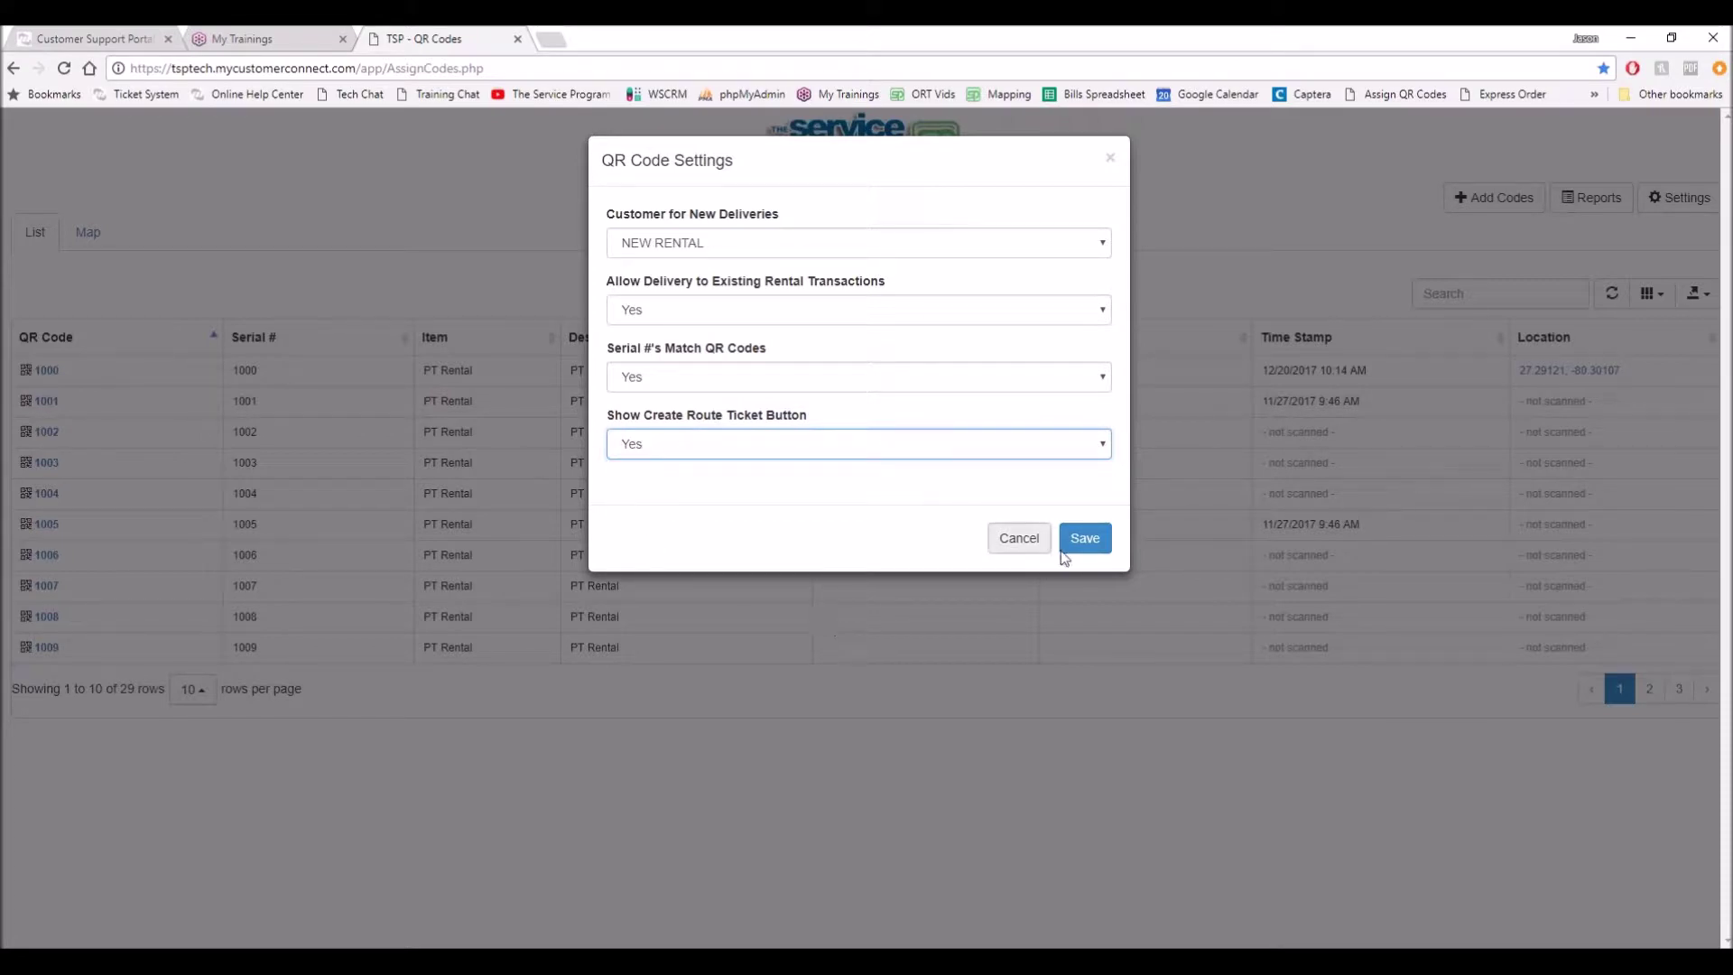
click(1085, 540)
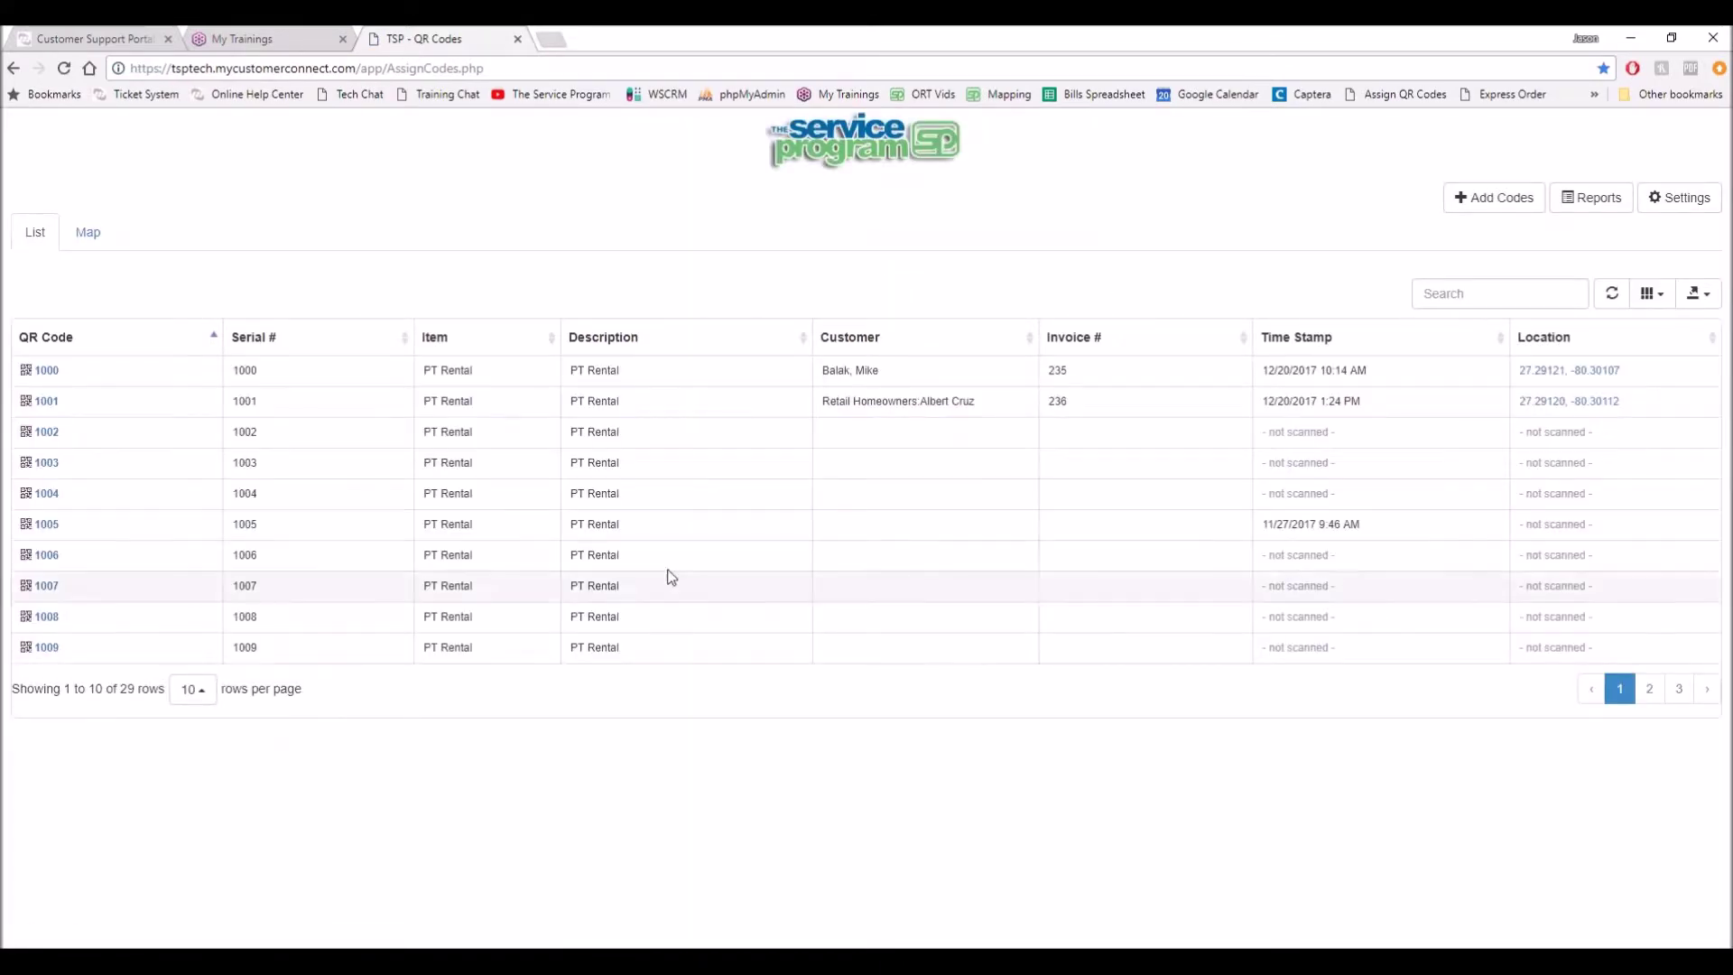
click(48, 372)
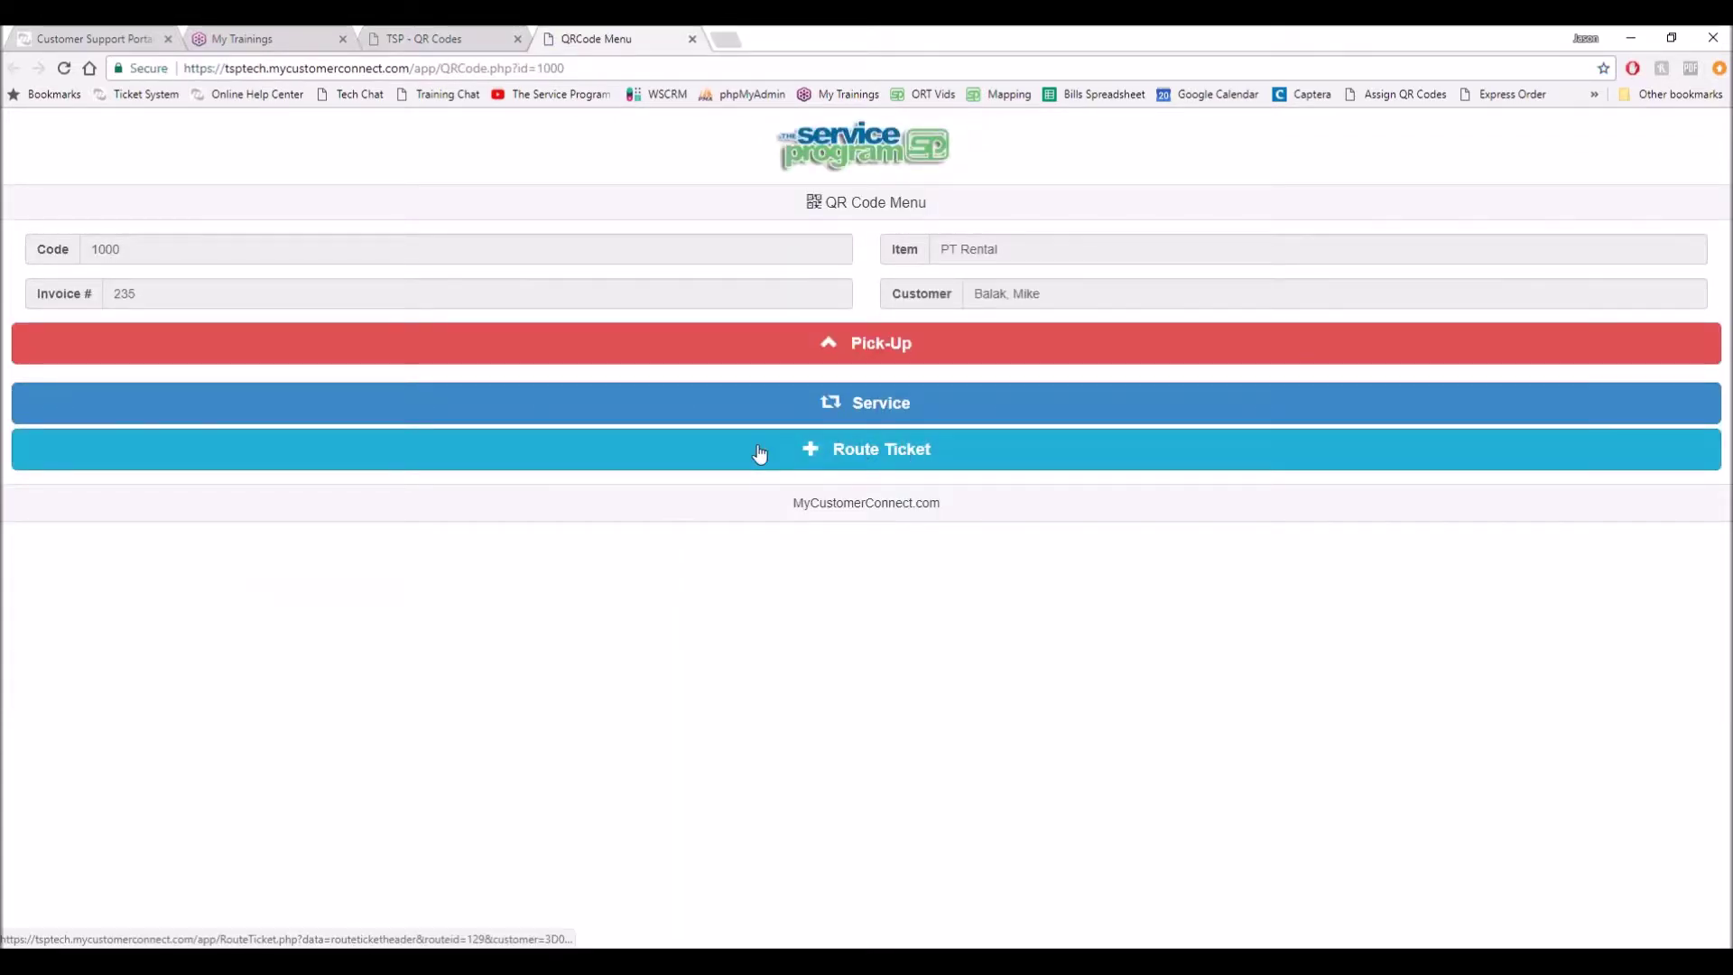
Create a new route ticket from code 1000's QR Code Menu
click(790, 454)
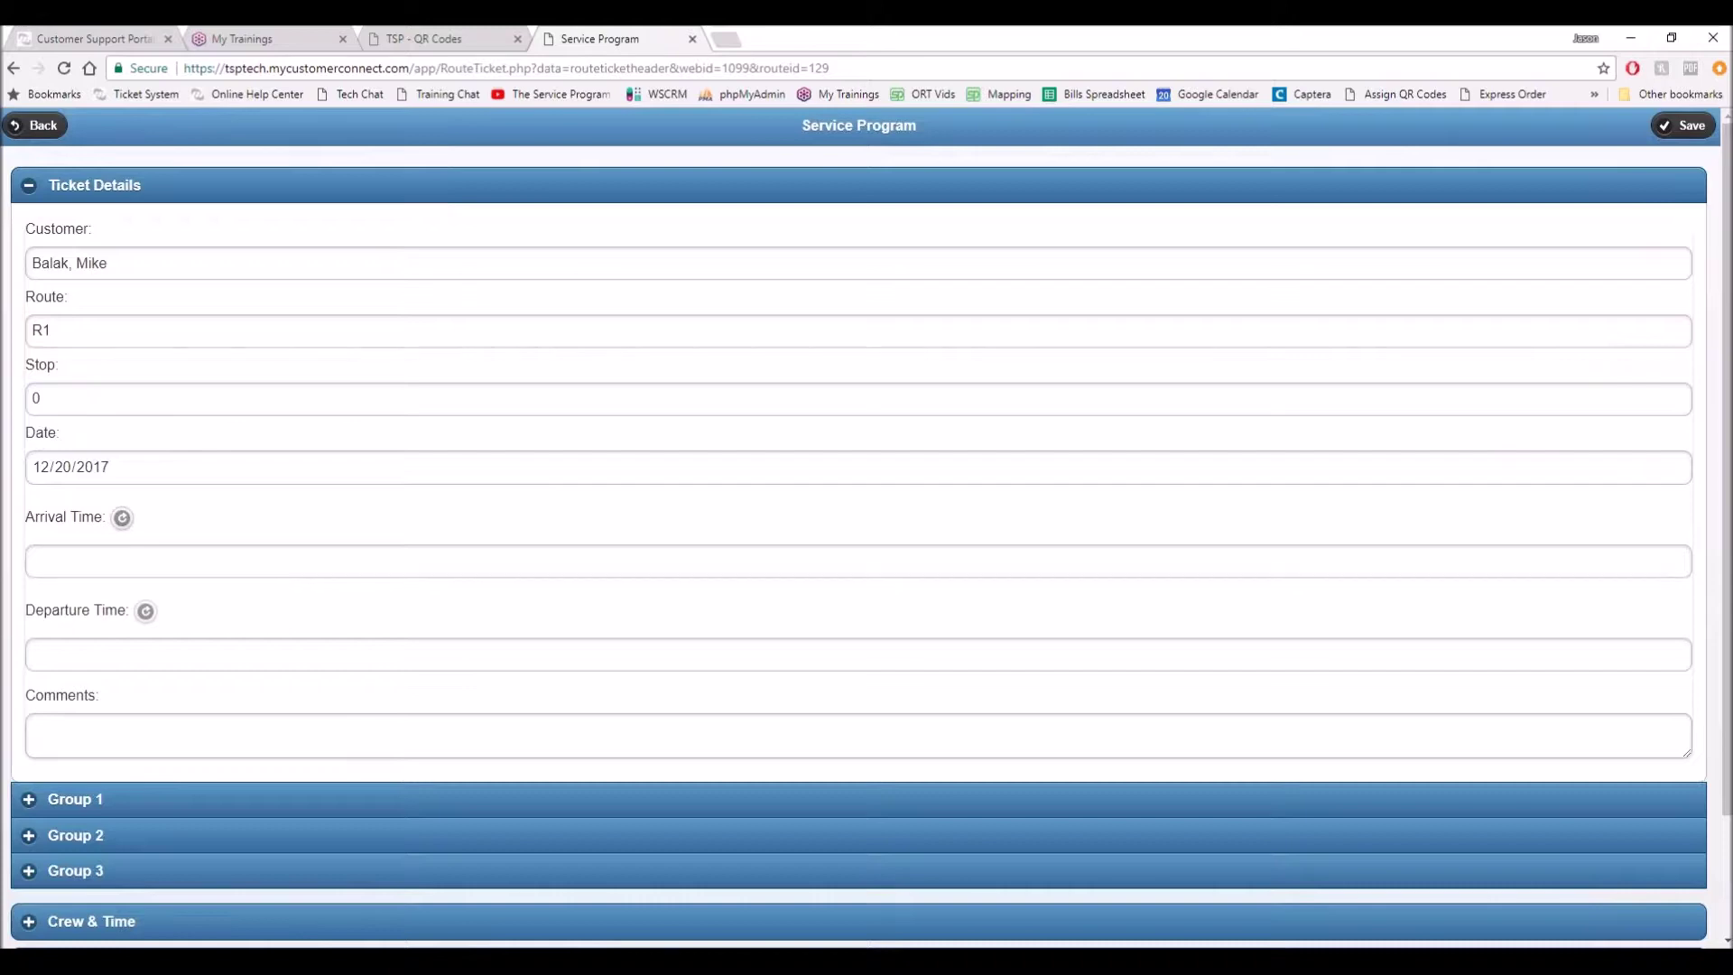
Stamp the arrival time as 1:27 PM, add the comment 'Driver notes go here', and save the ticket
click(118, 524)
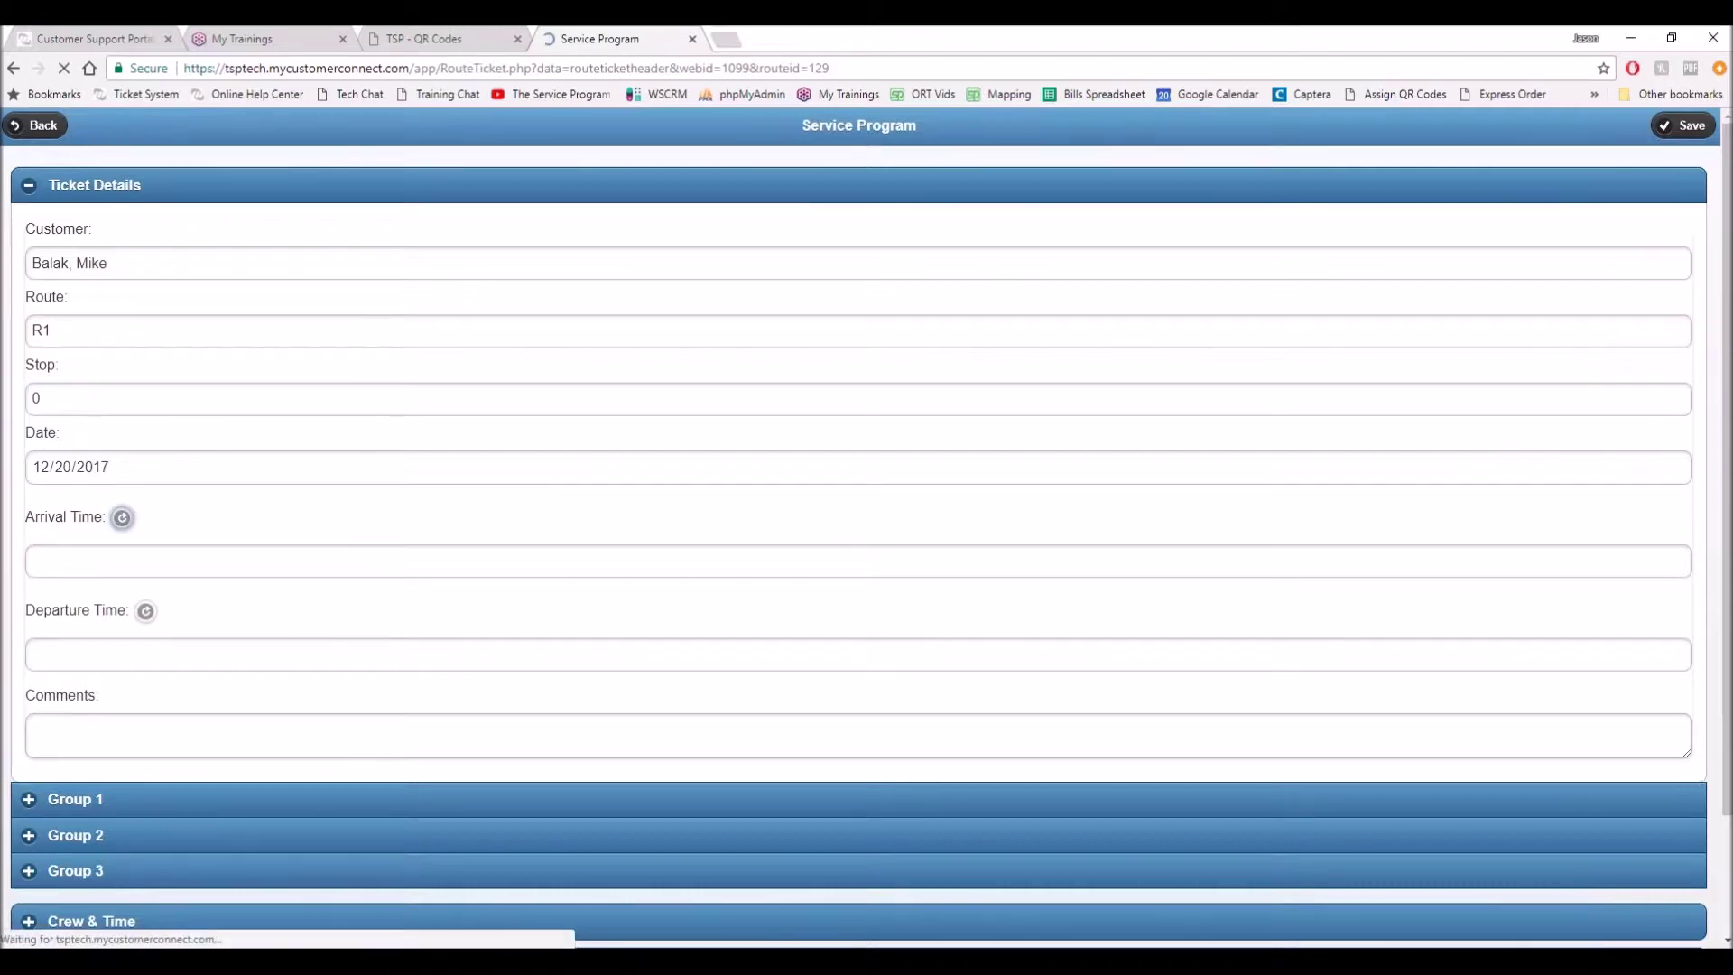
click(122, 518)
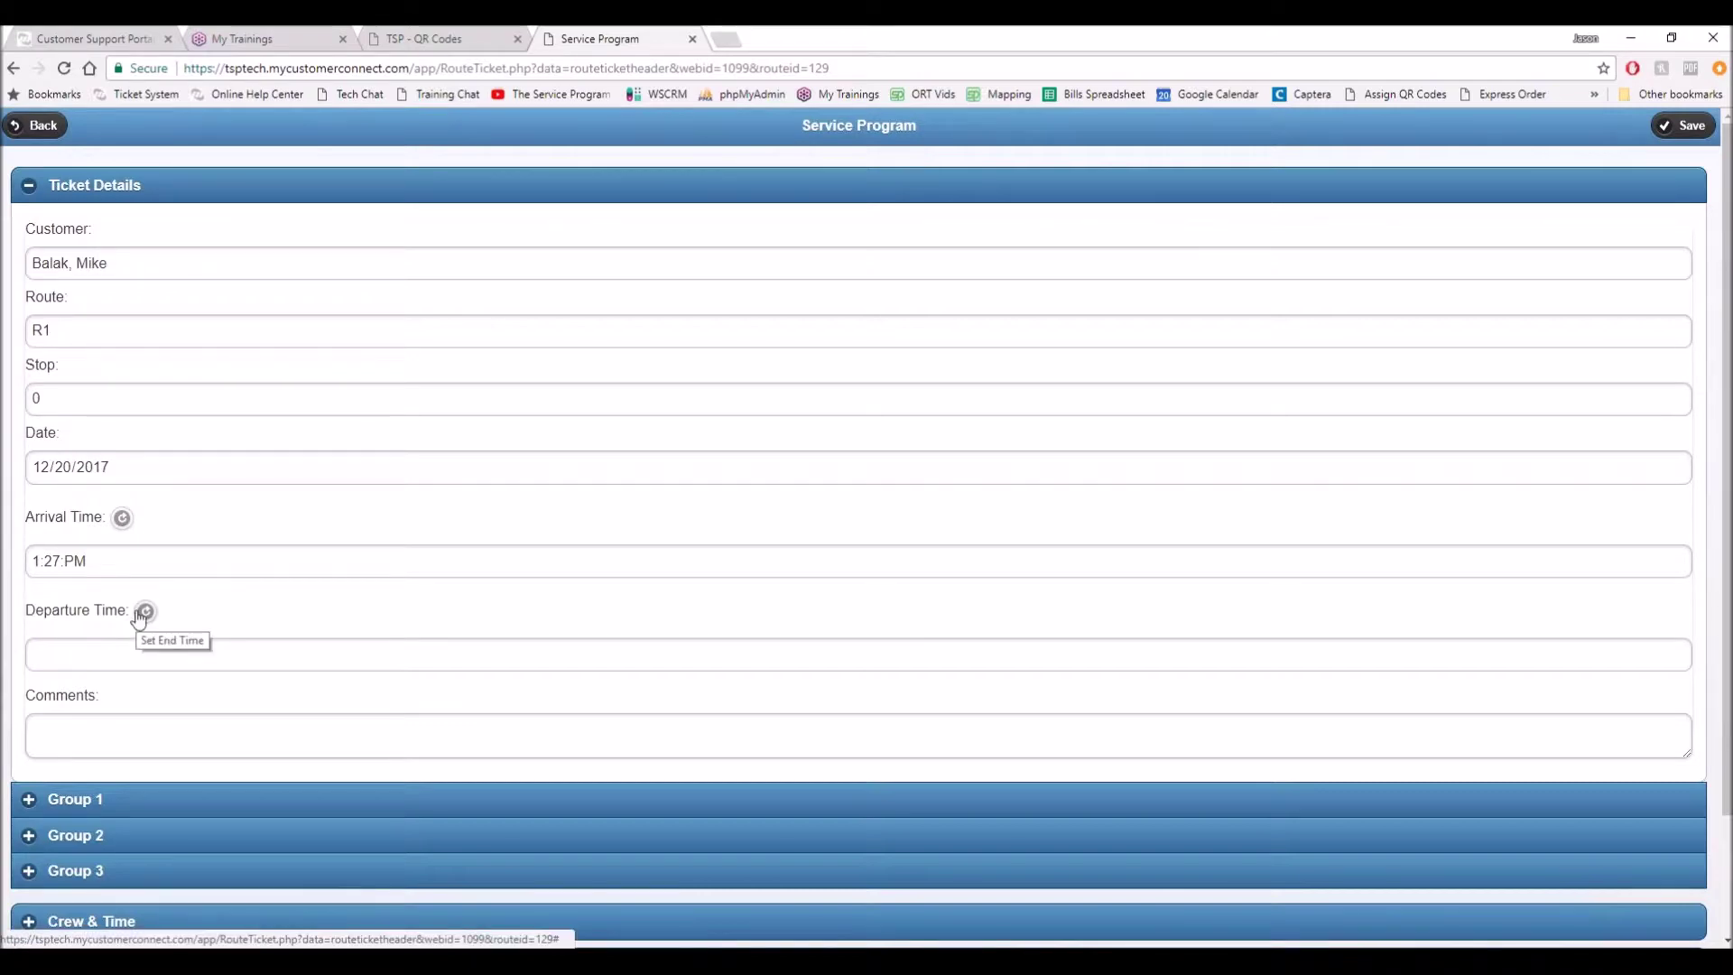
click(140, 736)
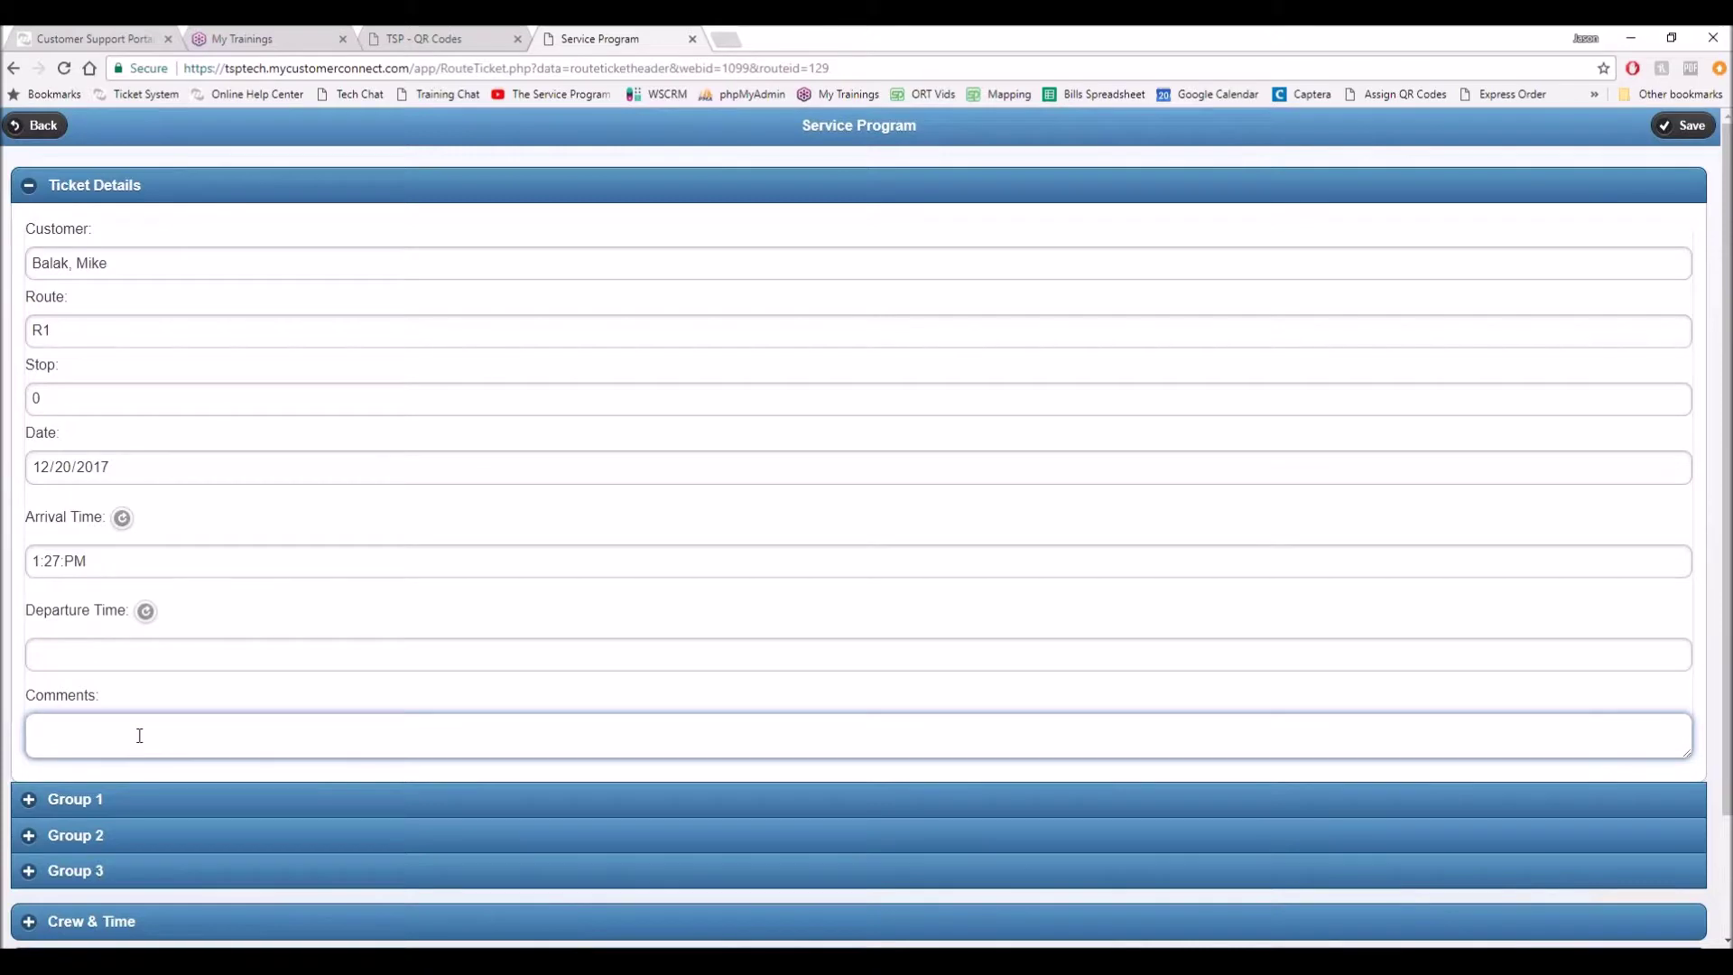
text(Driver notes go here)
click(1688, 126)
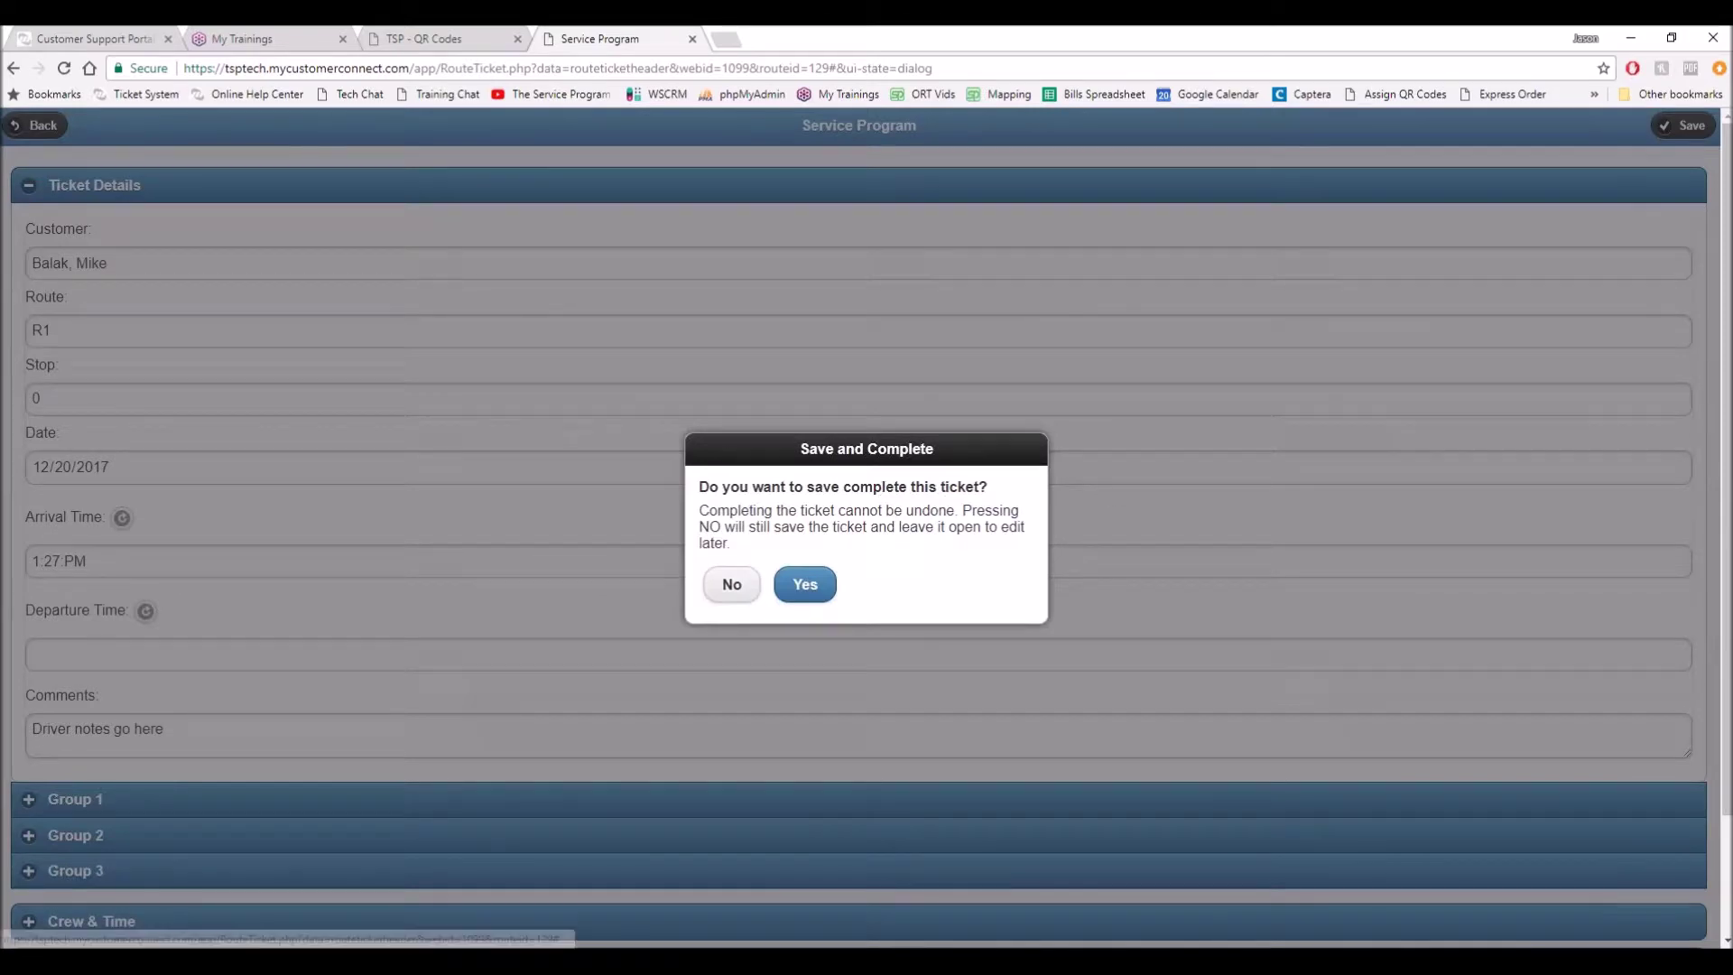
click(731, 586)
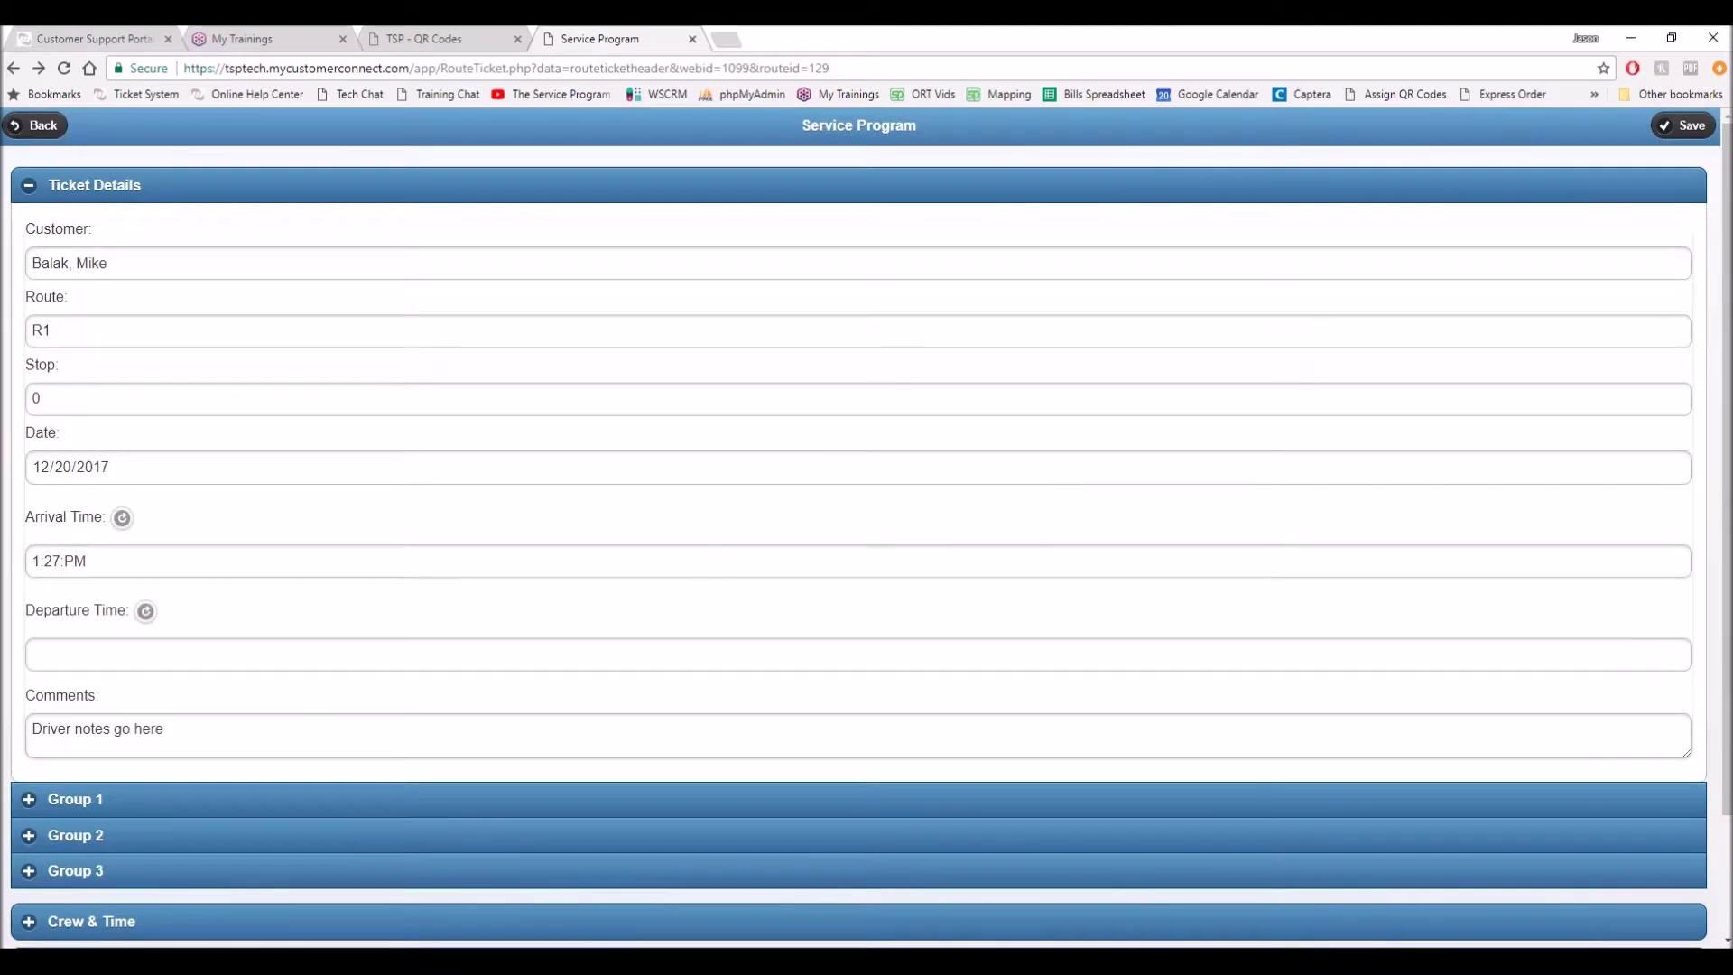
Expand and collapse the Group 1 and Group 3 sections, then expand Line Items
scroll(404, 606, down, 2)
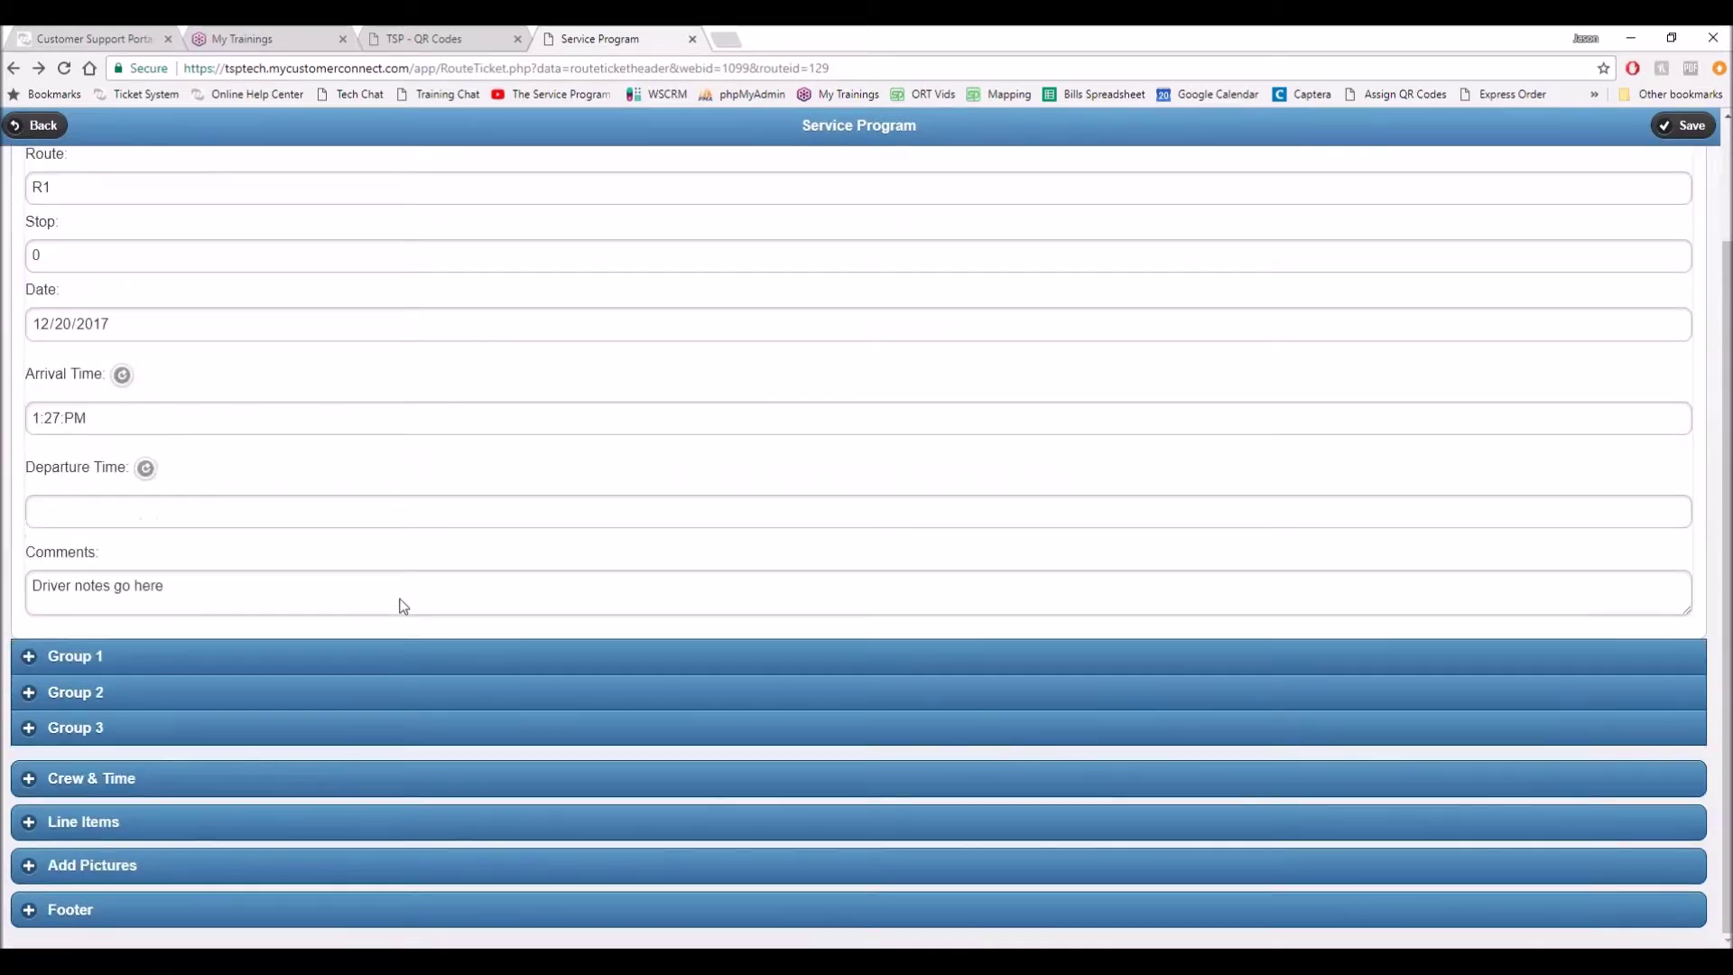
click(45, 654)
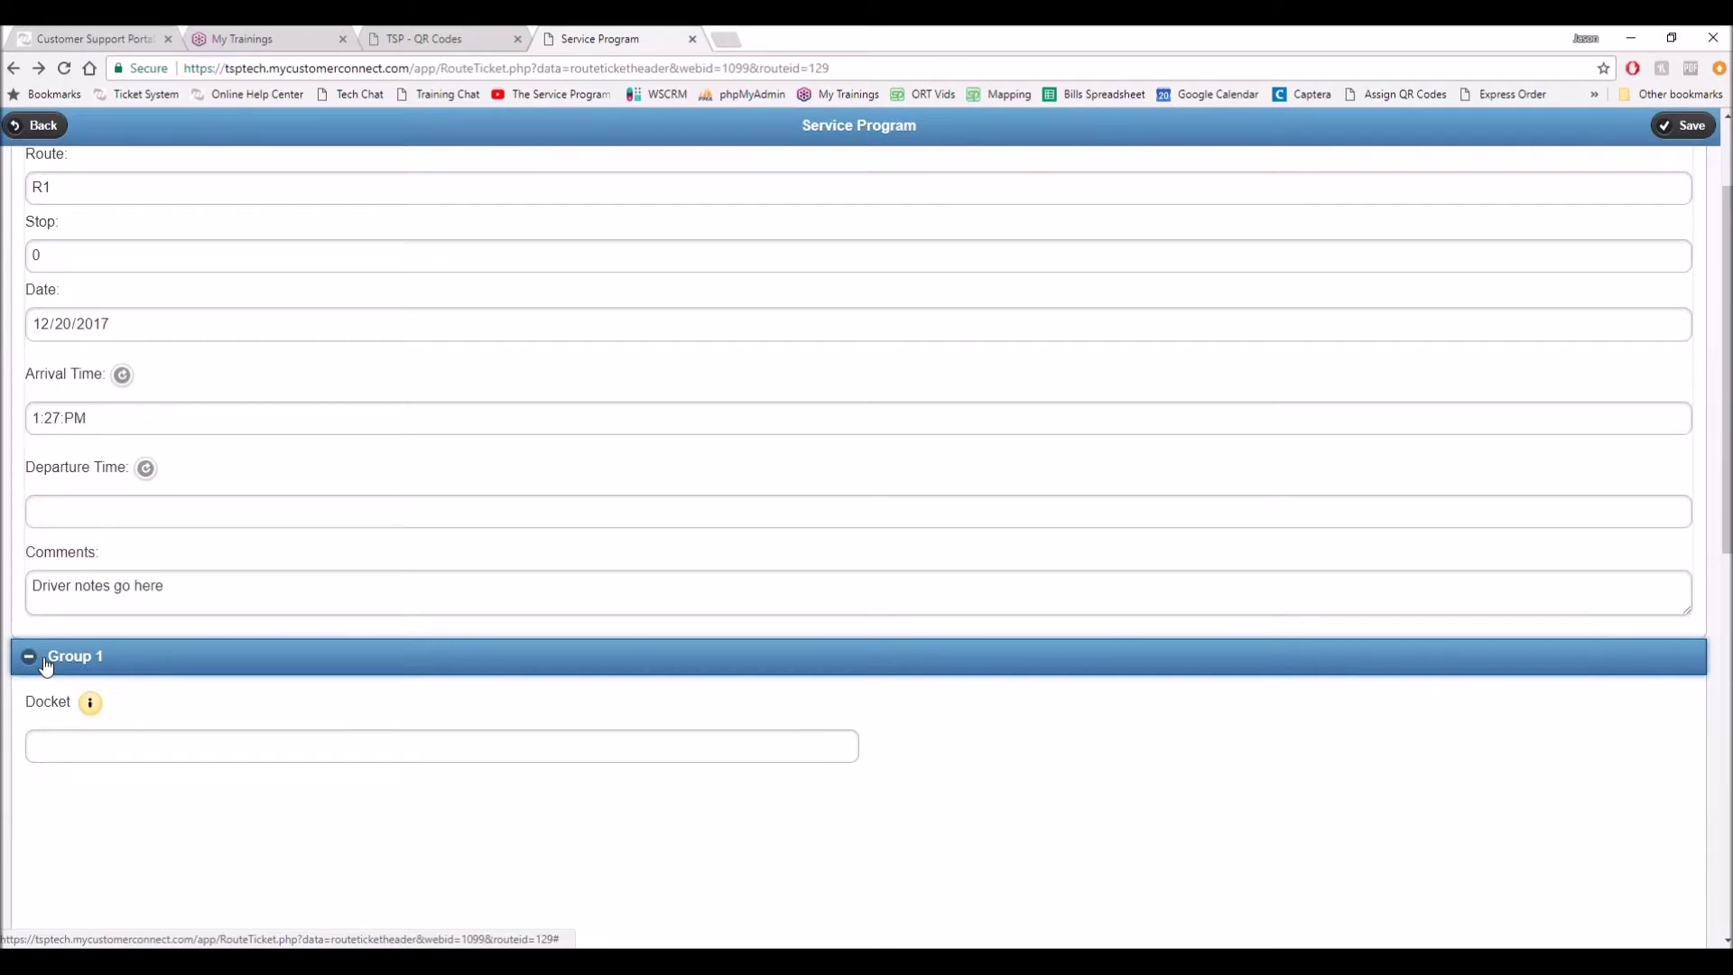
click(46, 665)
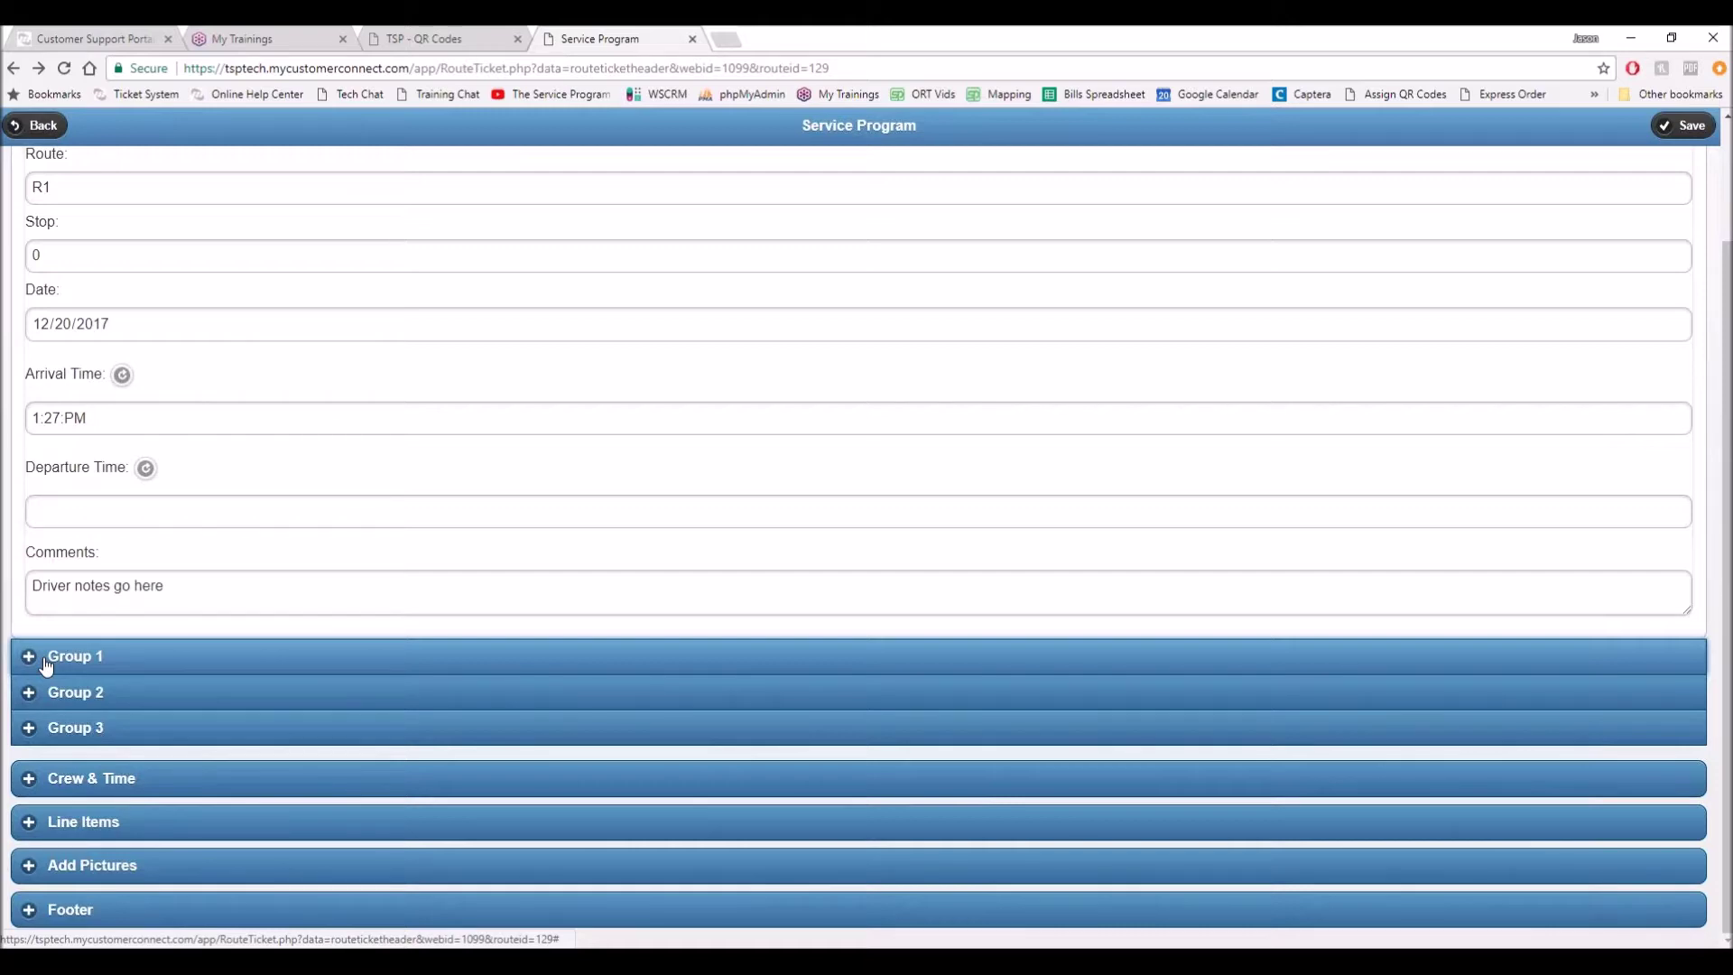
click(55, 726)
scroll(56, 728, down, 1)
scroll(79, 686, down, 1)
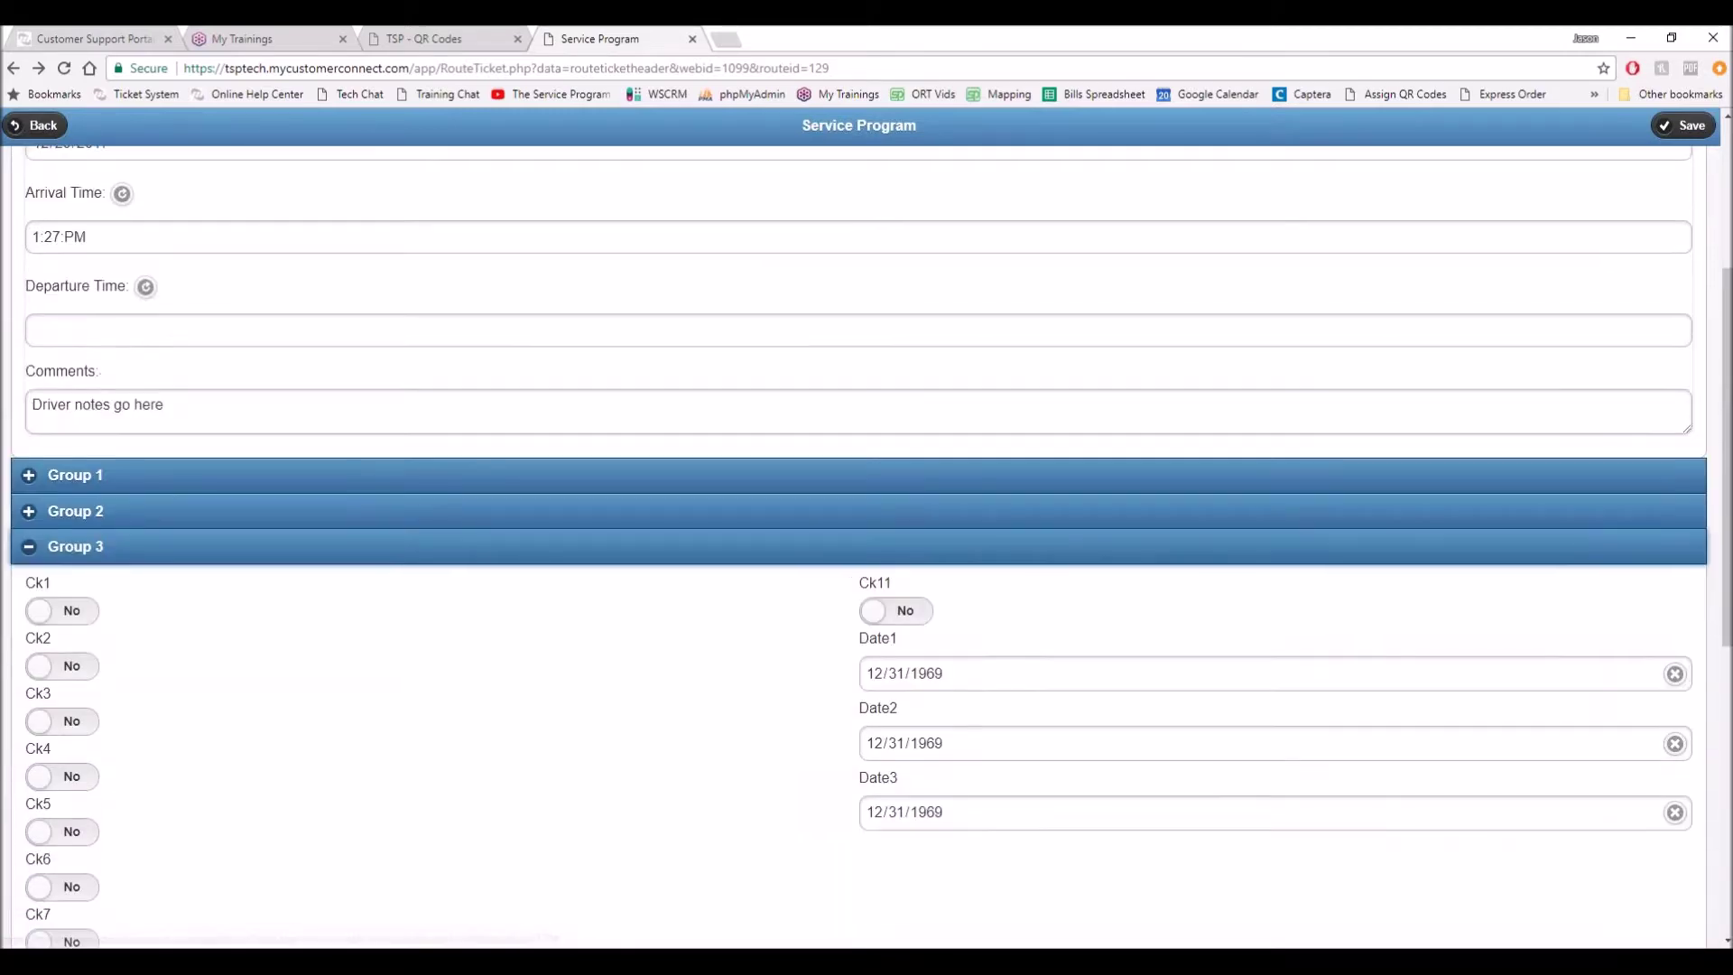
click(36, 560)
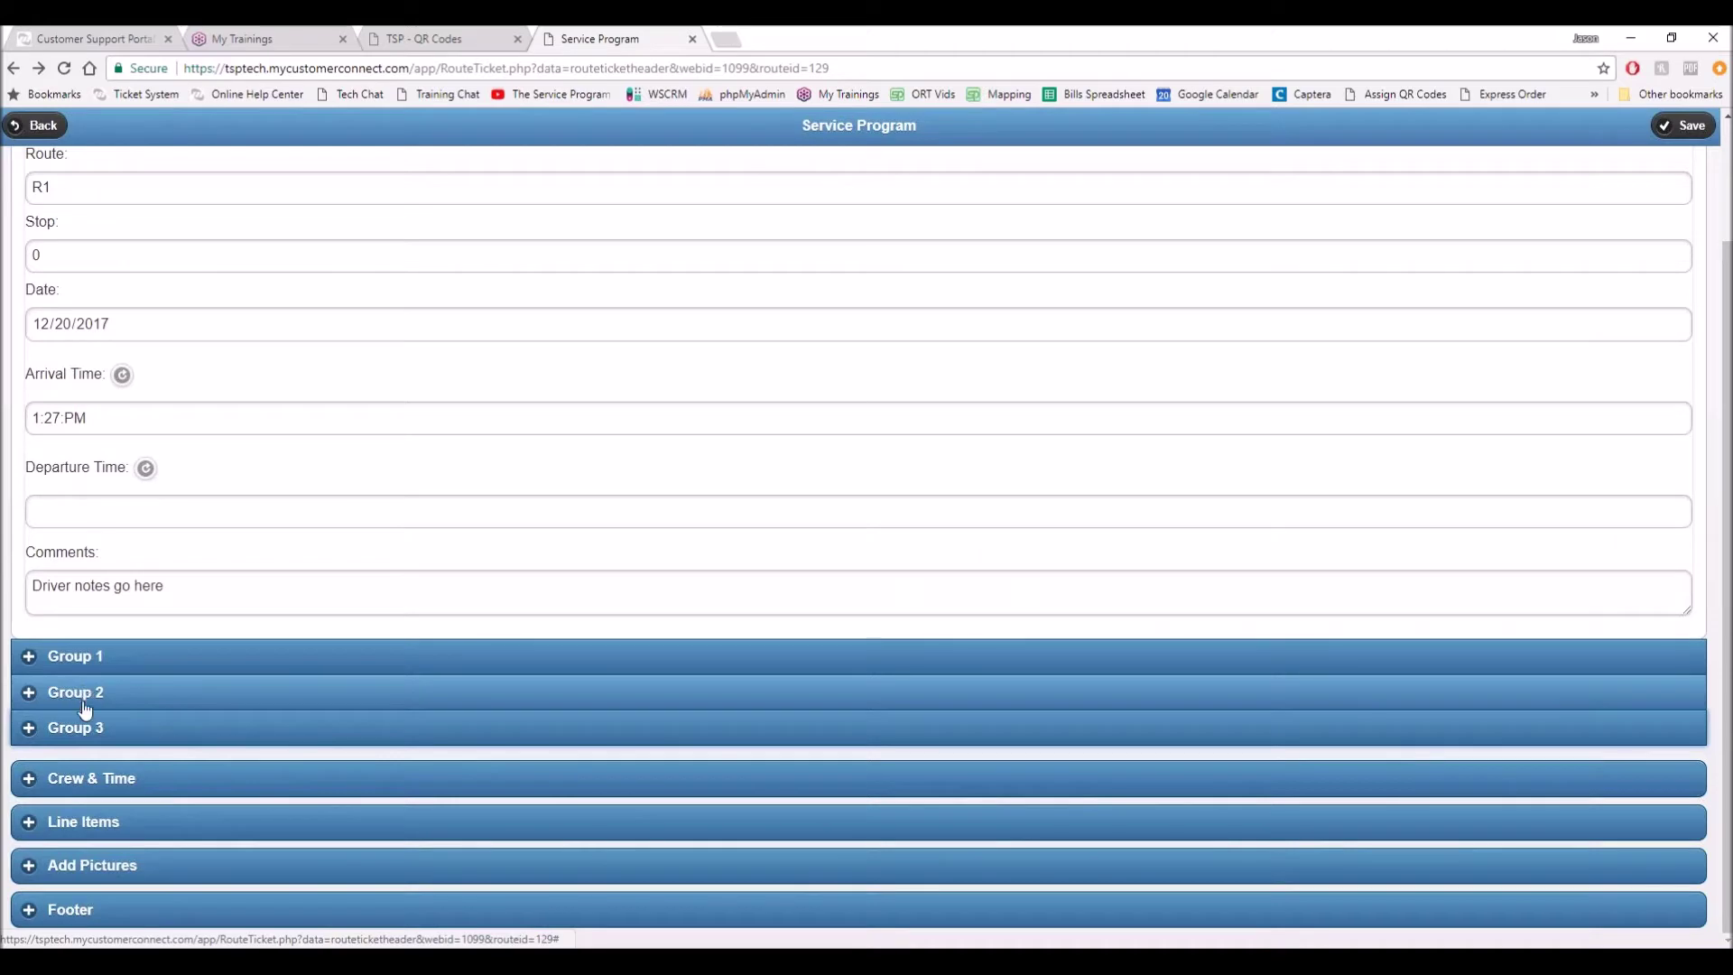
click(69, 822)
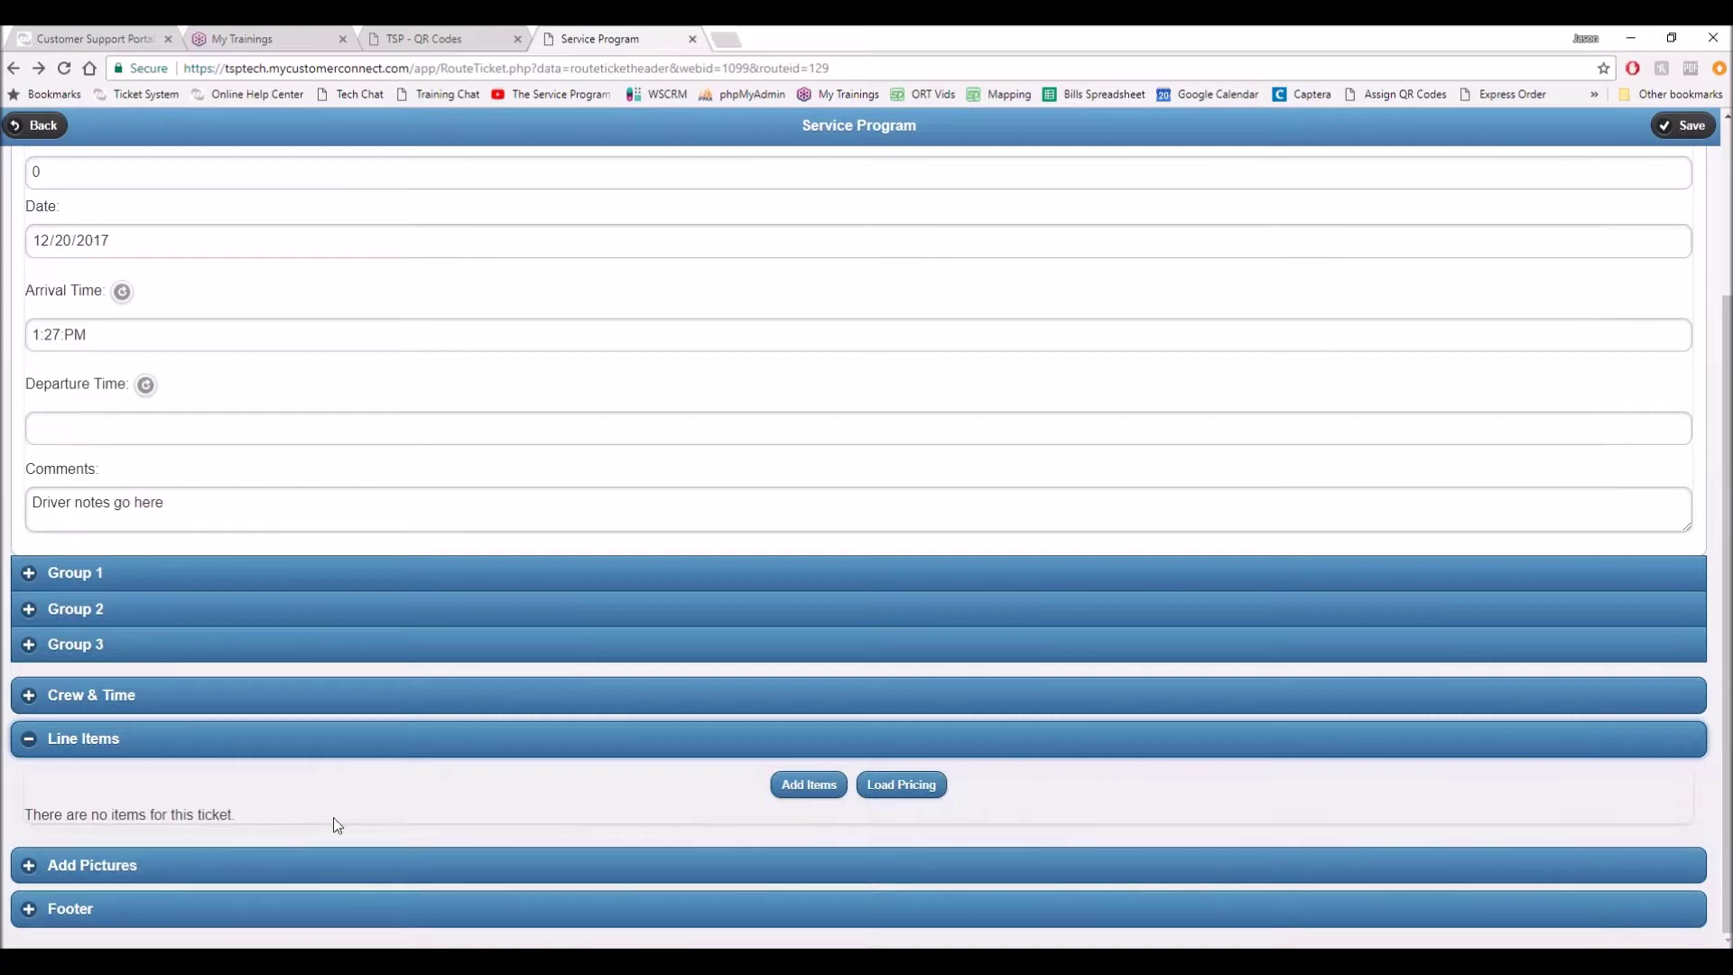
Collapse Line Items, expand and collapse Add Pictures, then stamp the departure time
click(51, 754)
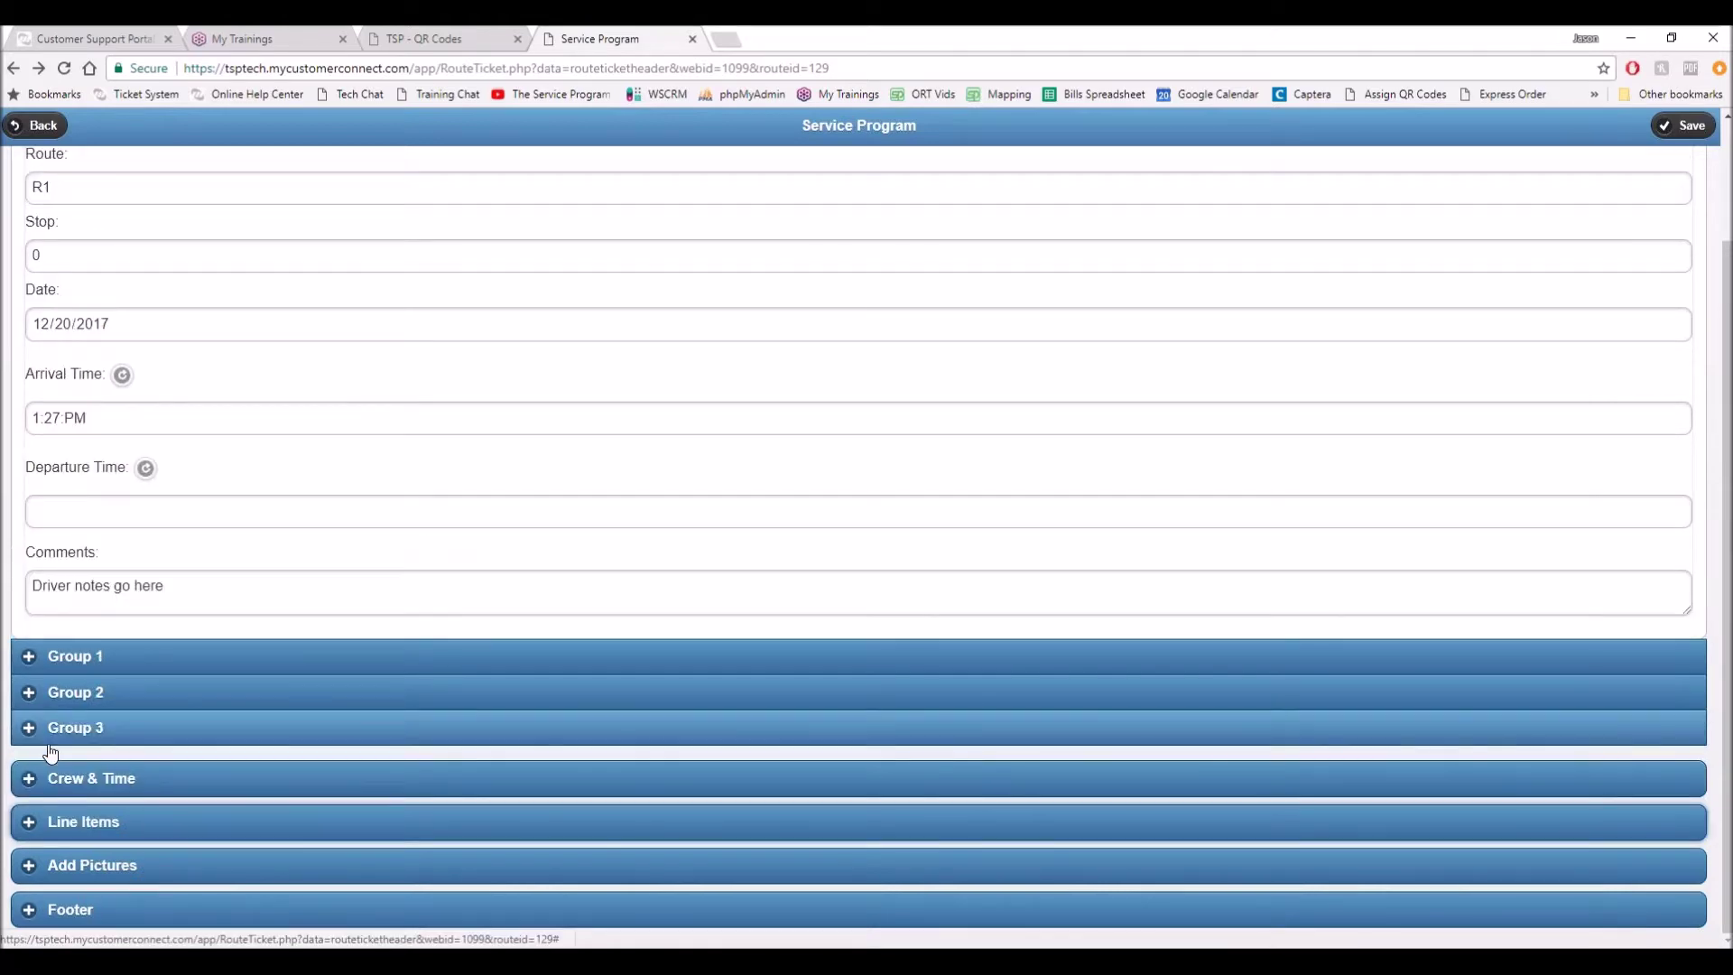
click(92, 864)
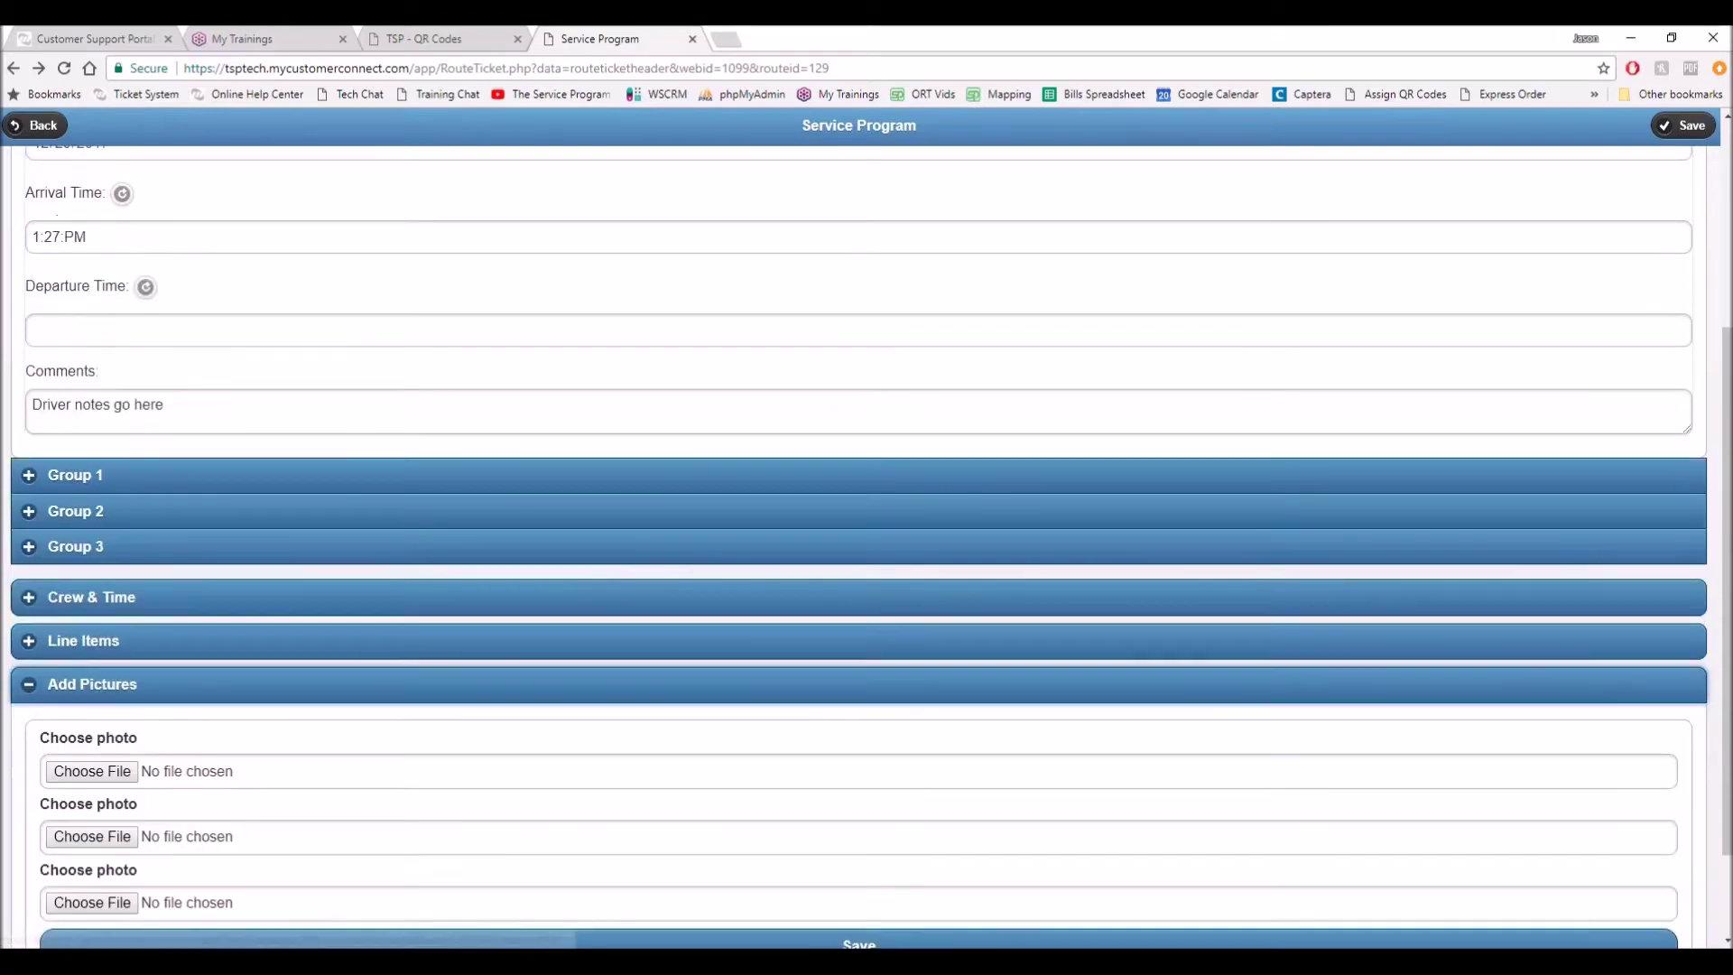
scroll(859, 542, down, 2)
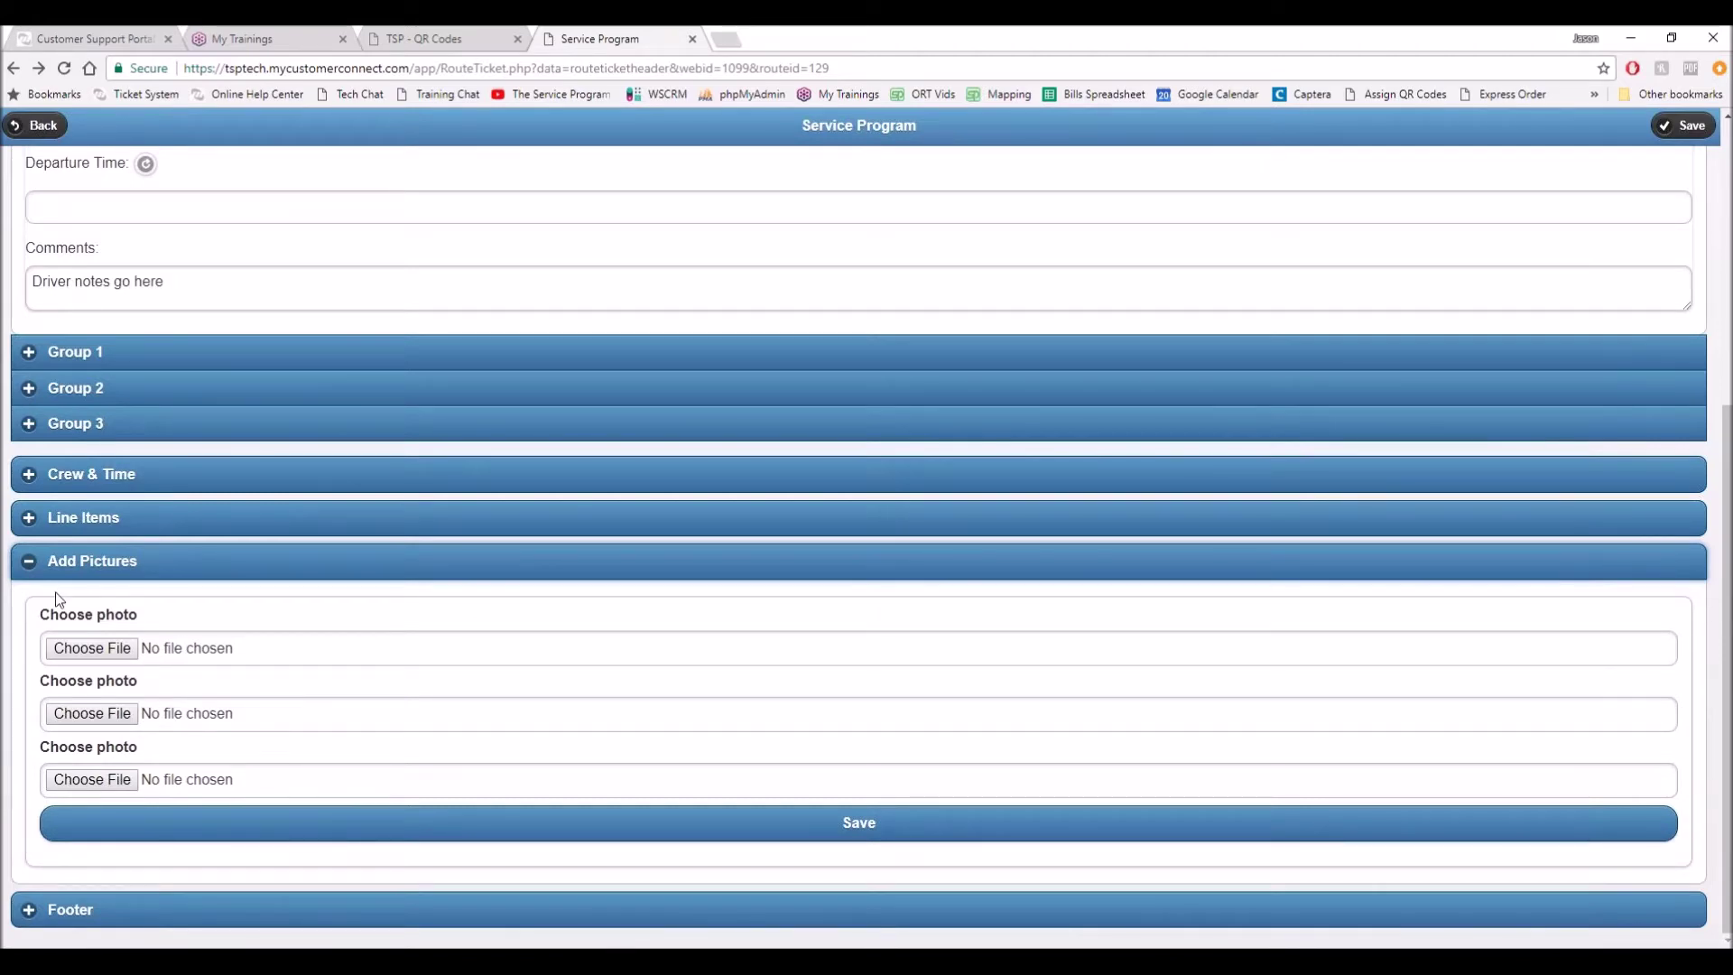
click(40, 564)
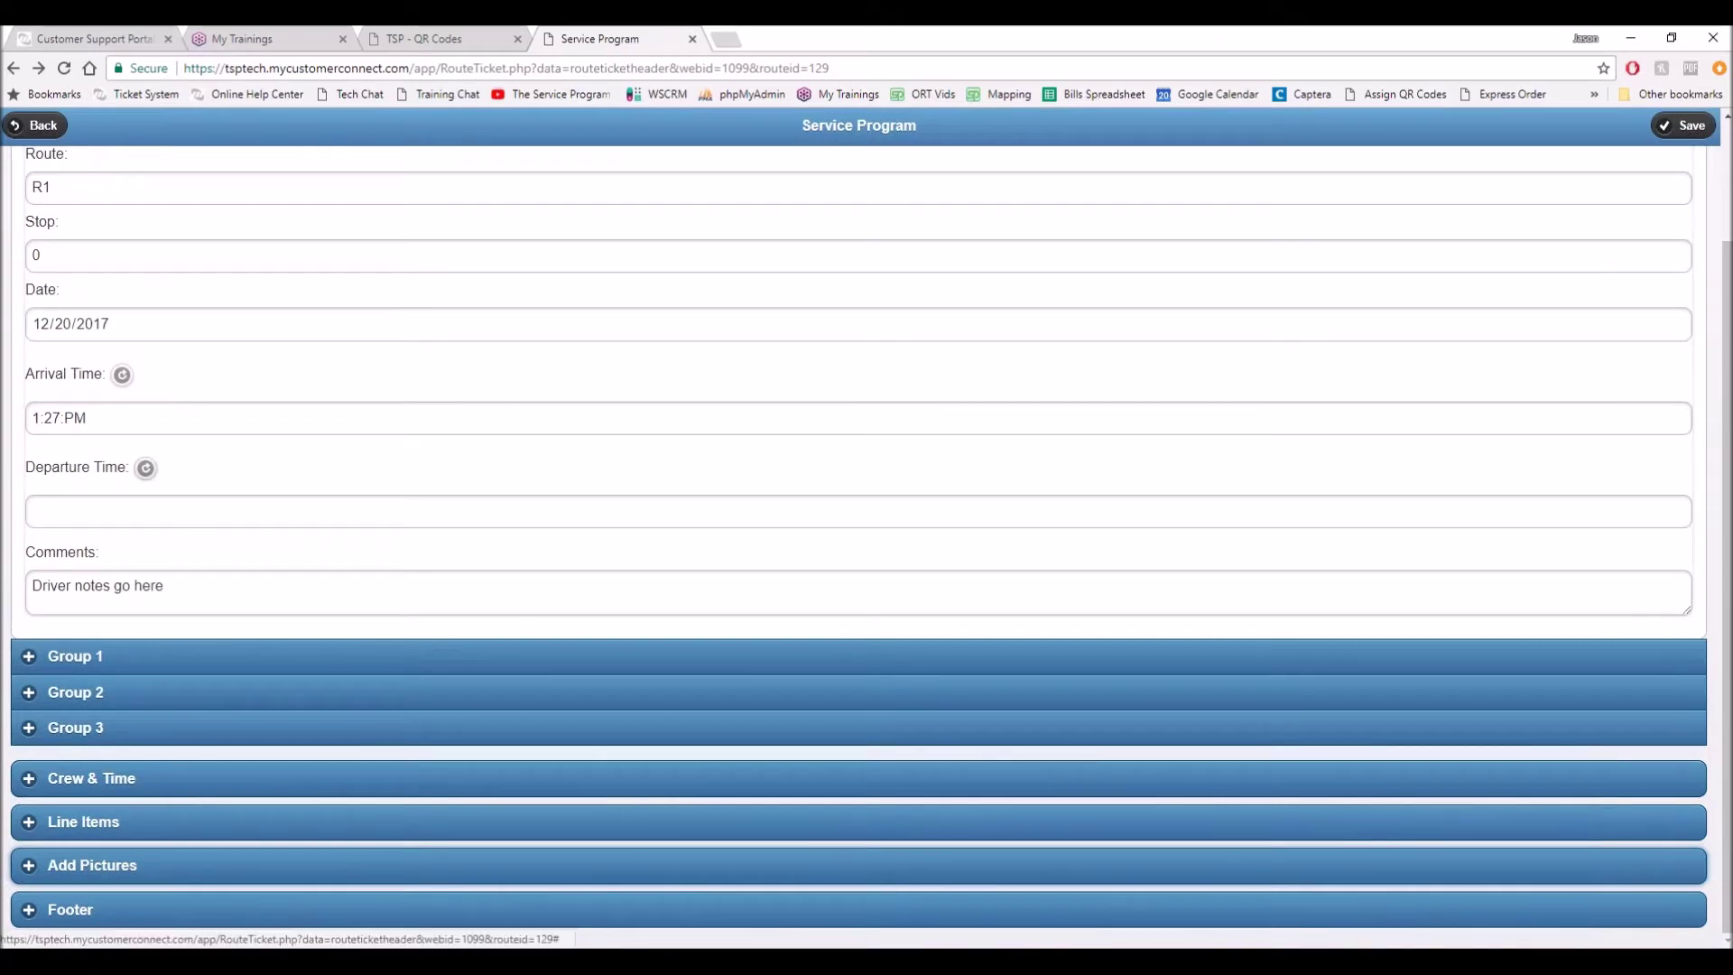
click(146, 467)
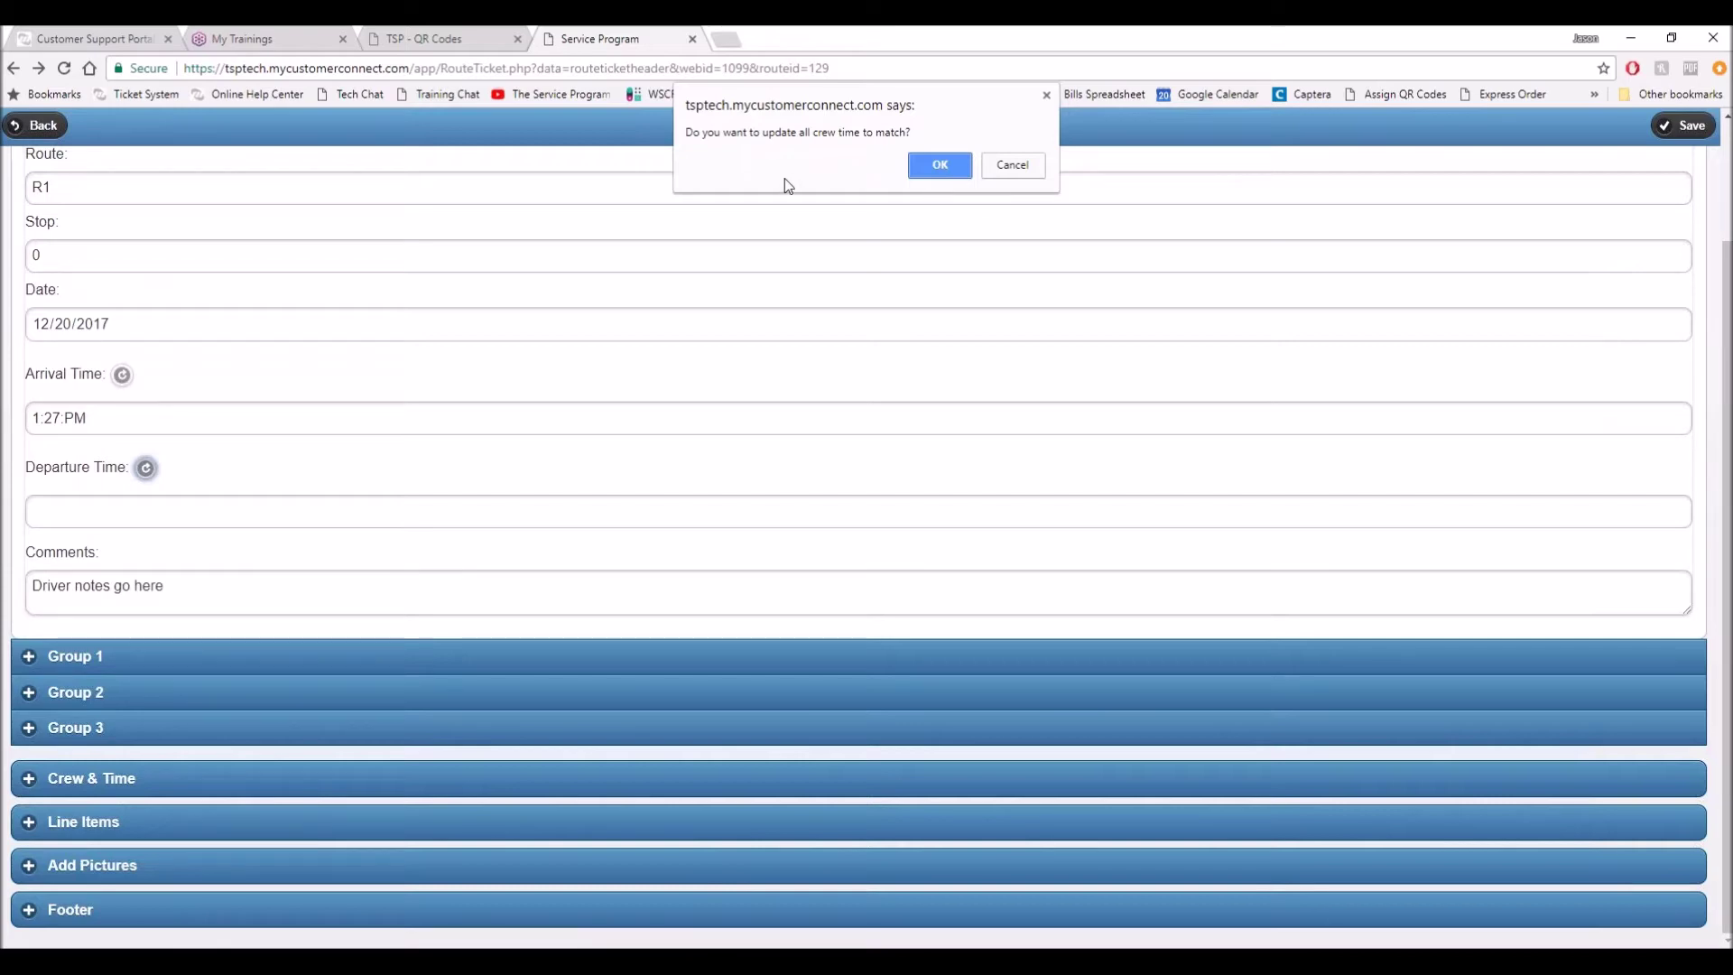
Accept updating crew time so departure reads 1:28 PM, and set the footer's Complete to Yes
click(939, 166)
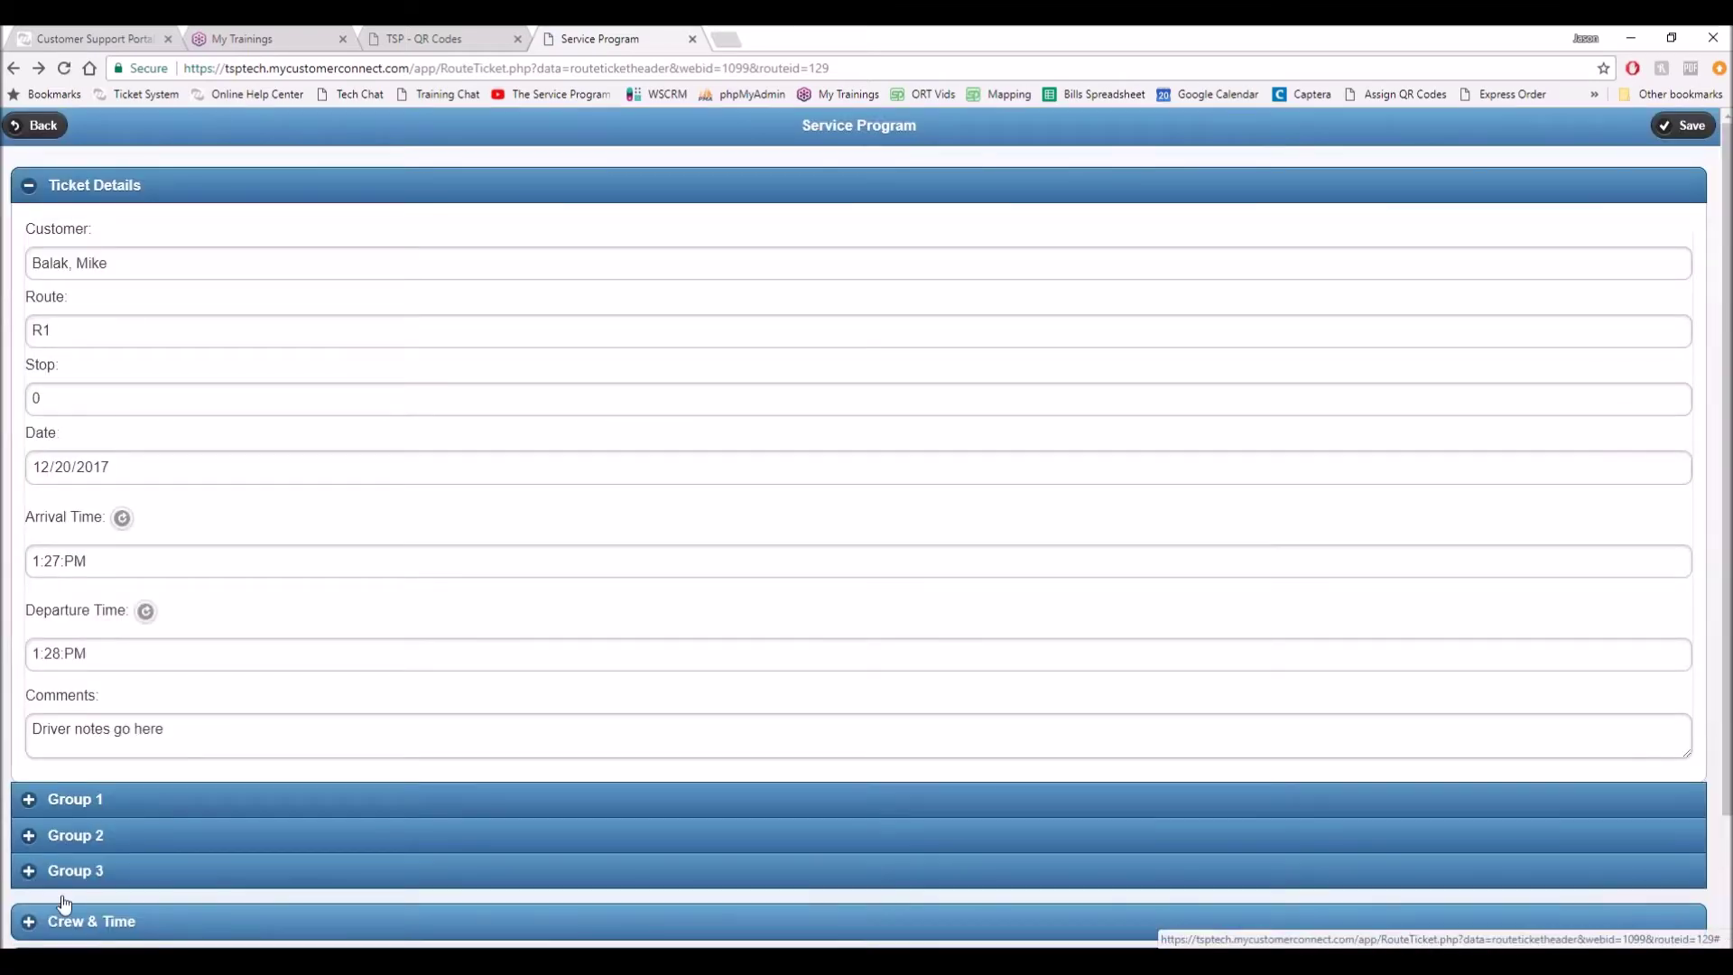
scroll(117, 849, down, 2)
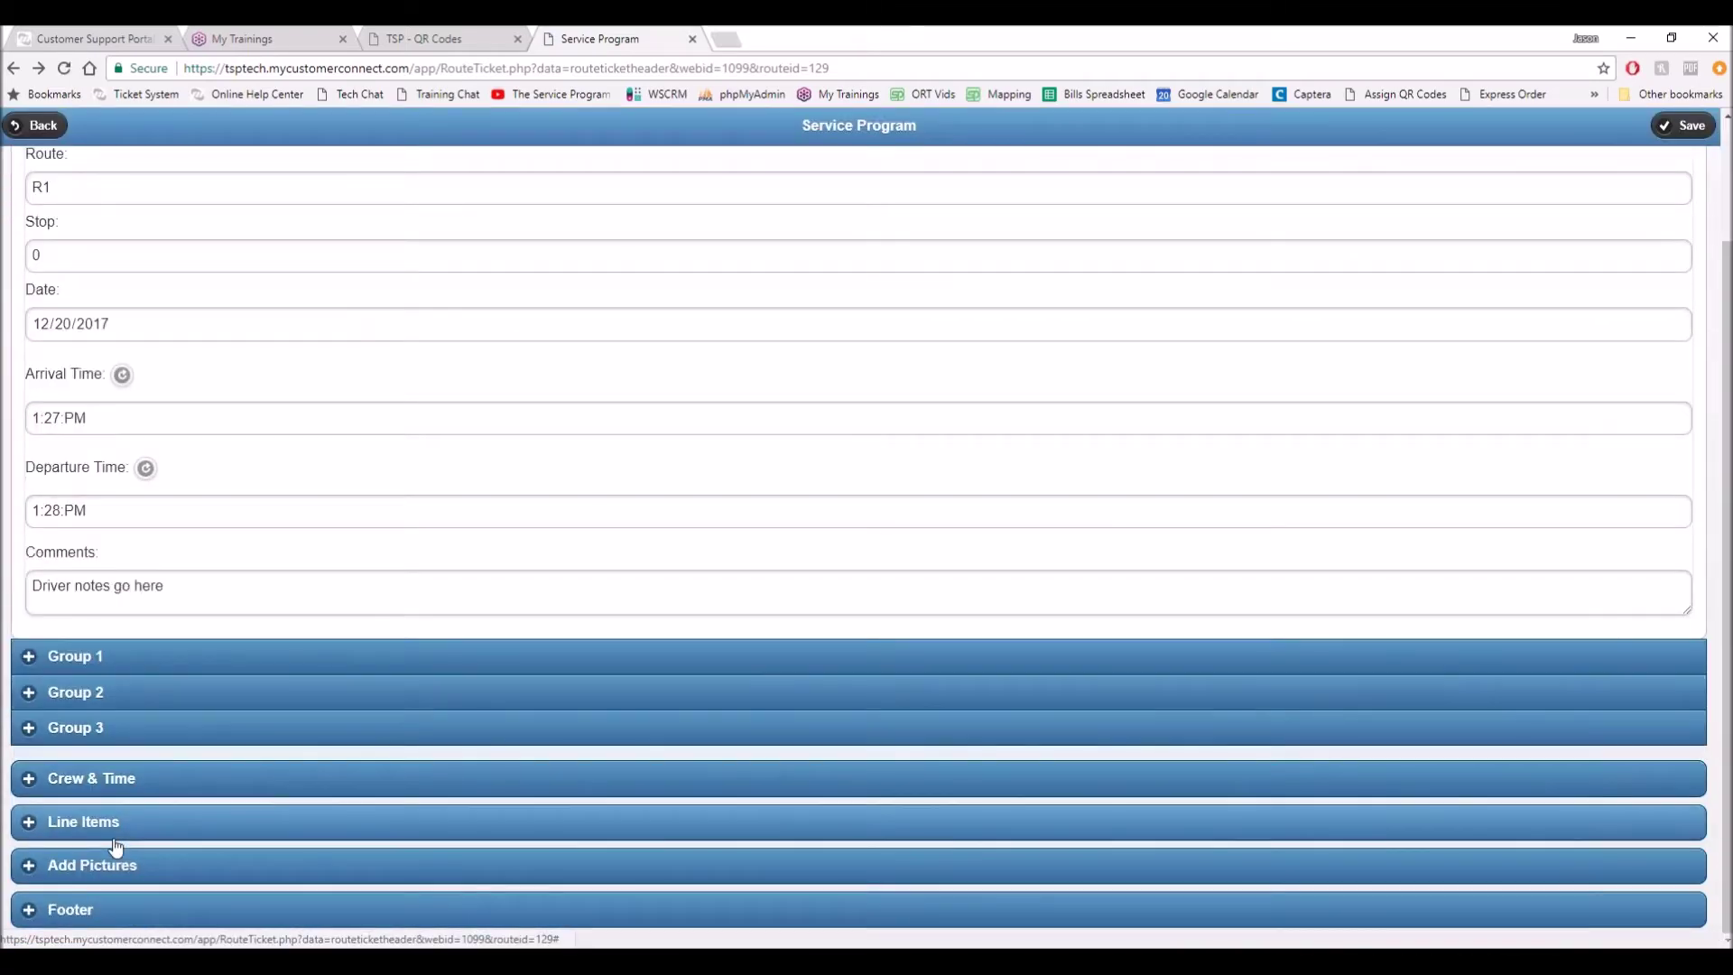
click(43, 911)
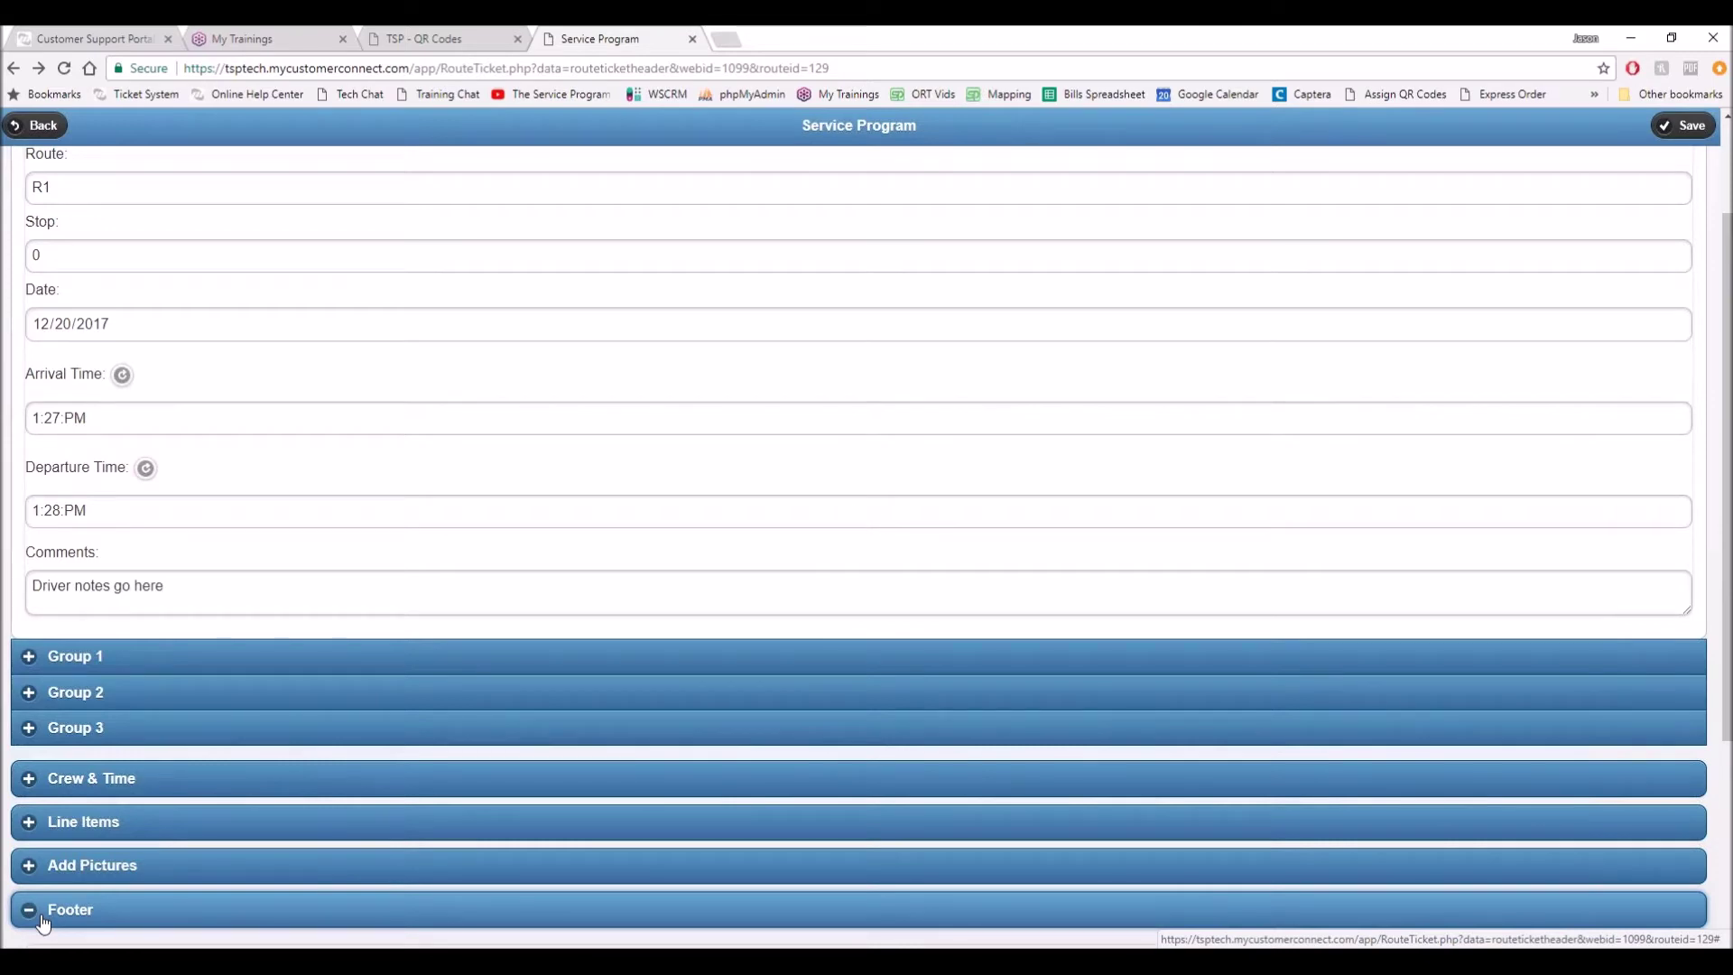
scroll(43, 923, down, 3)
click(101, 872)
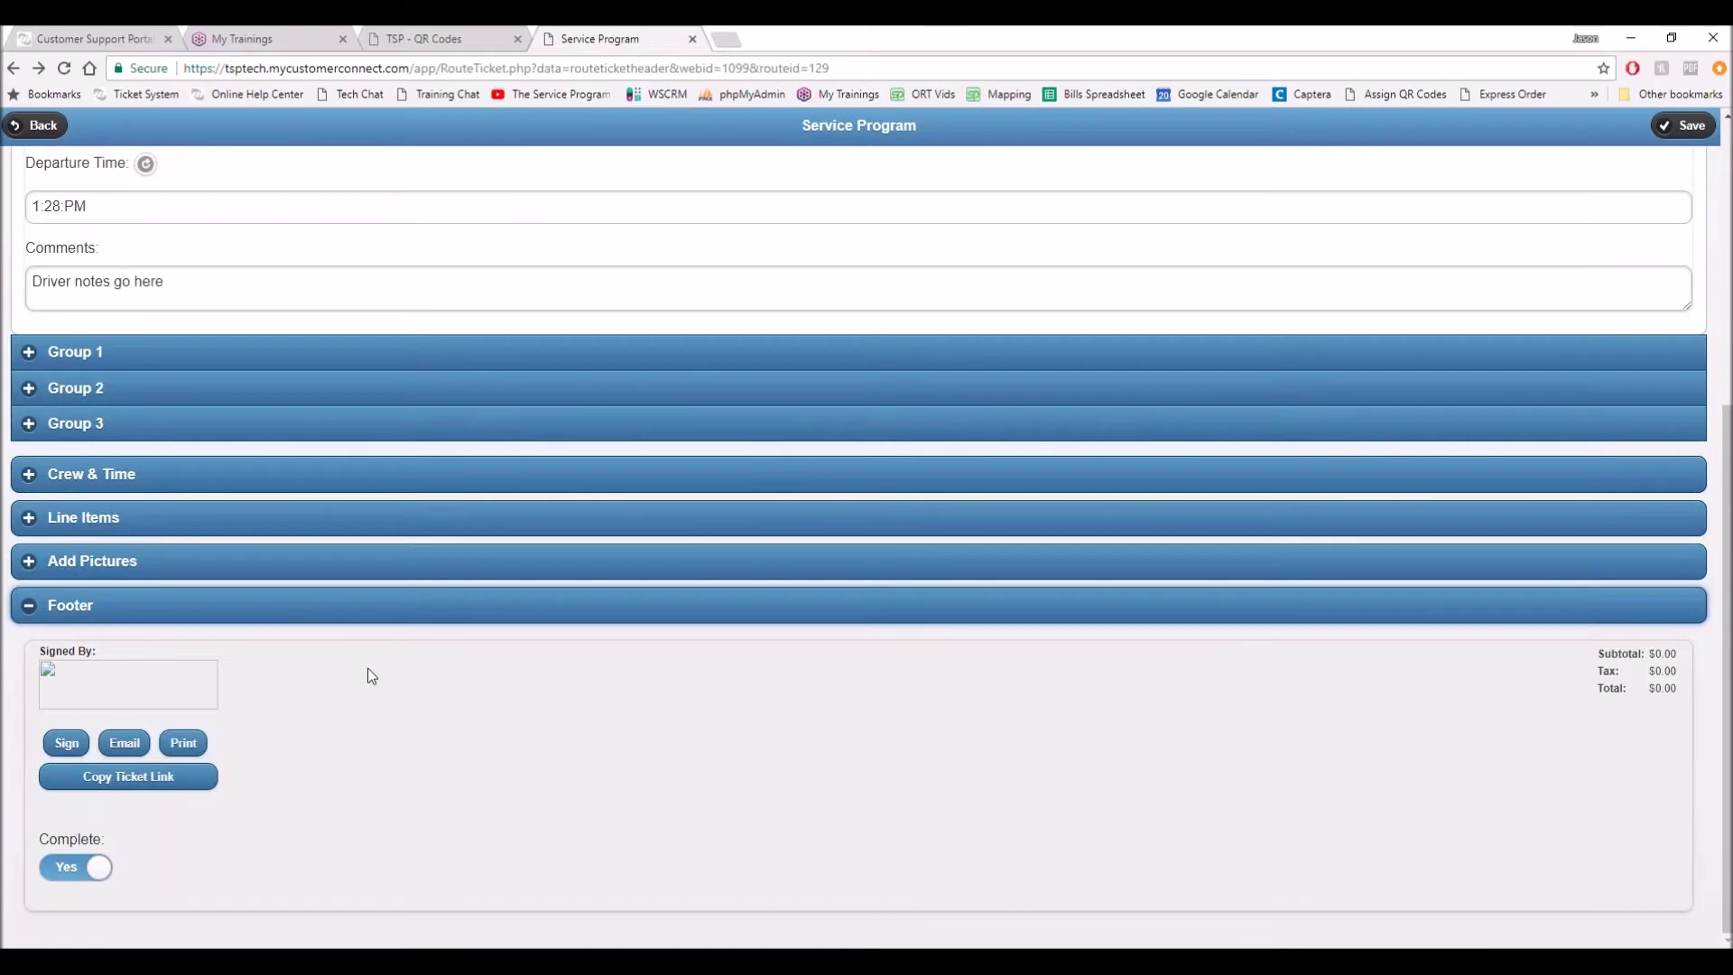
click(43, 131)
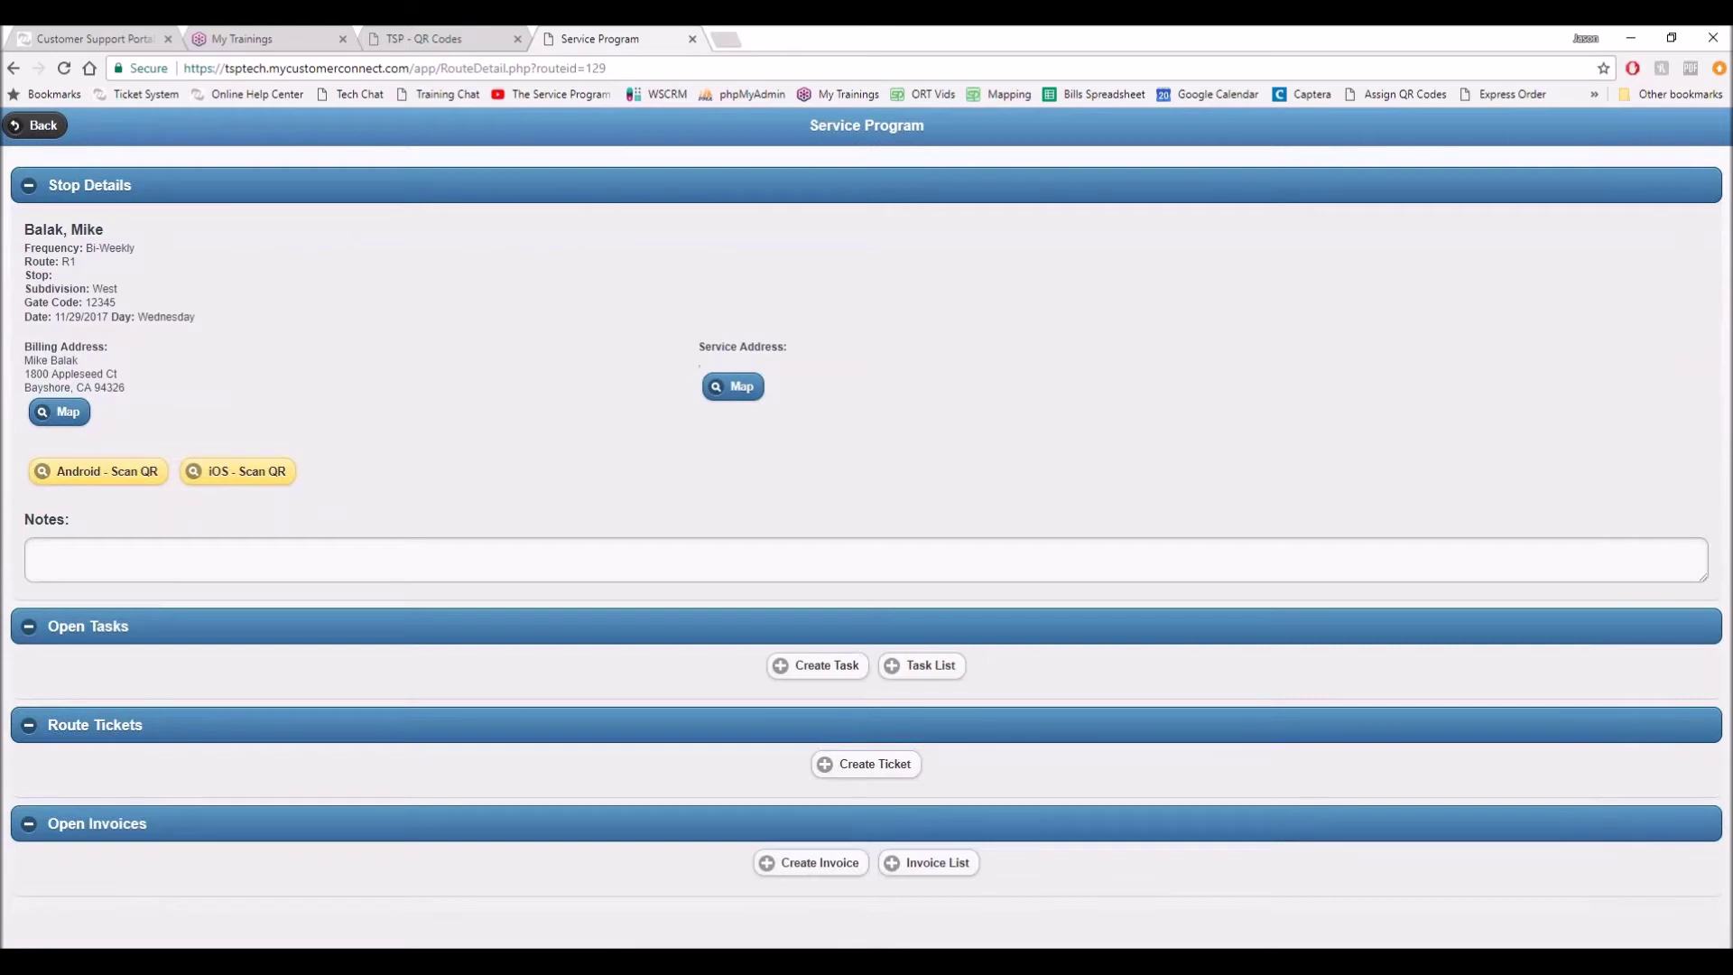
Go back to the portal's route schedule and return to the desktop Route Ticket List
click(40, 125)
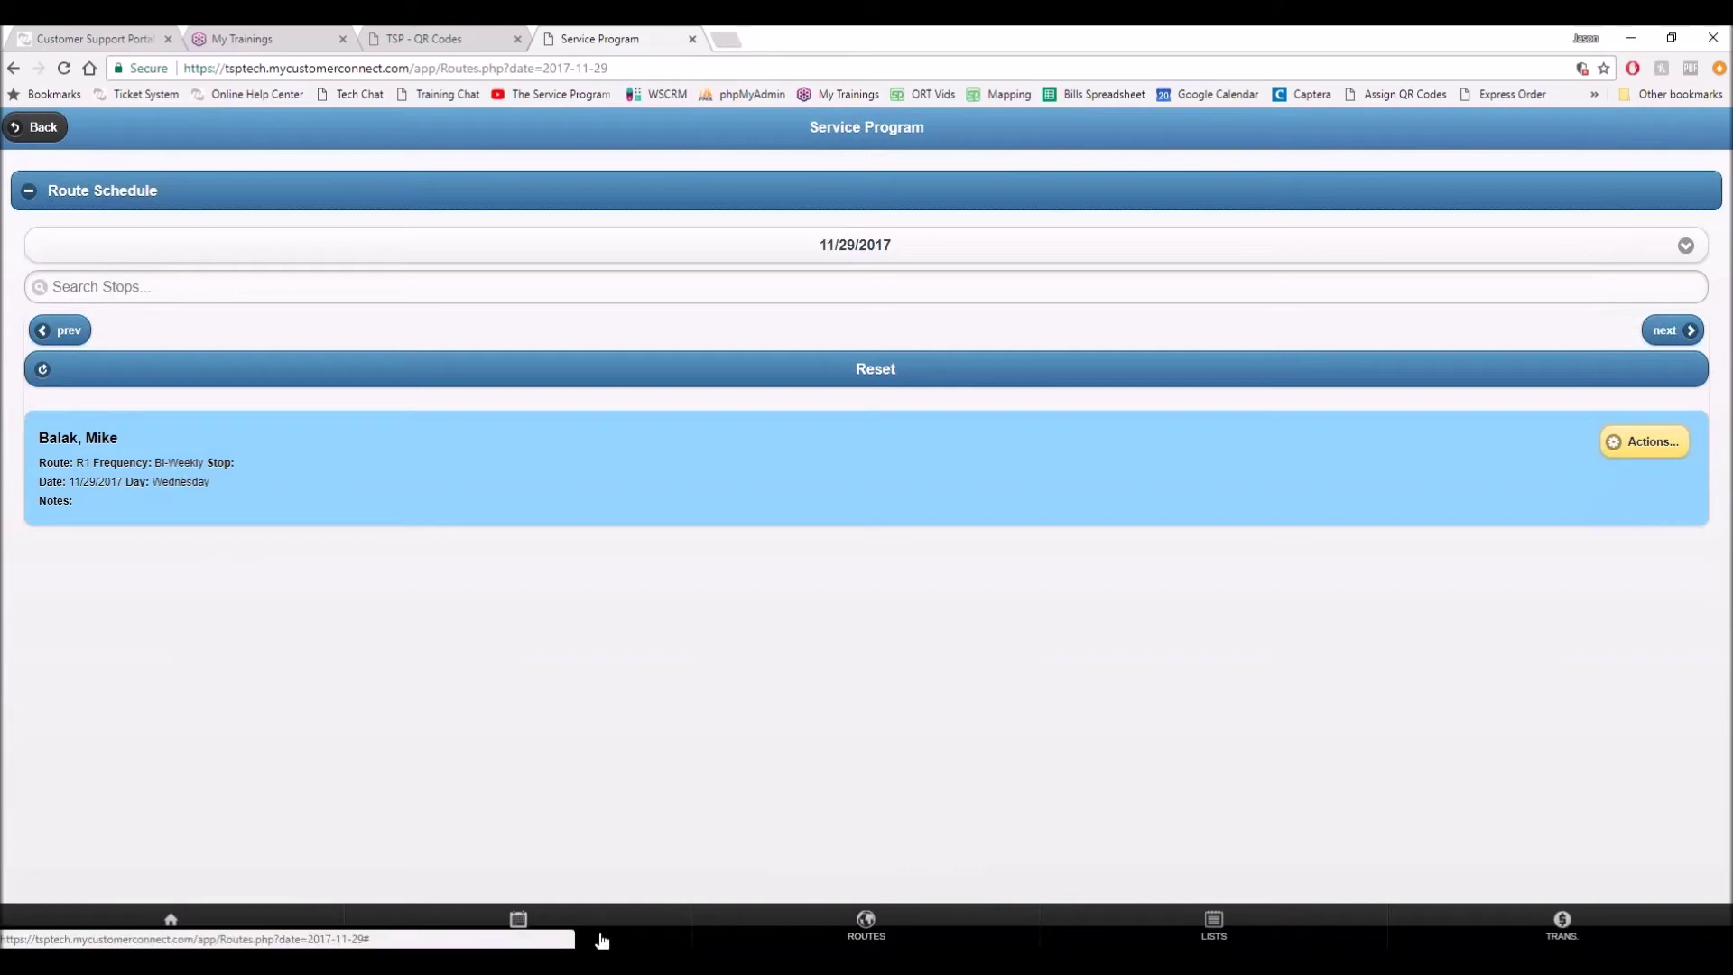
mouse_move(916, 946)
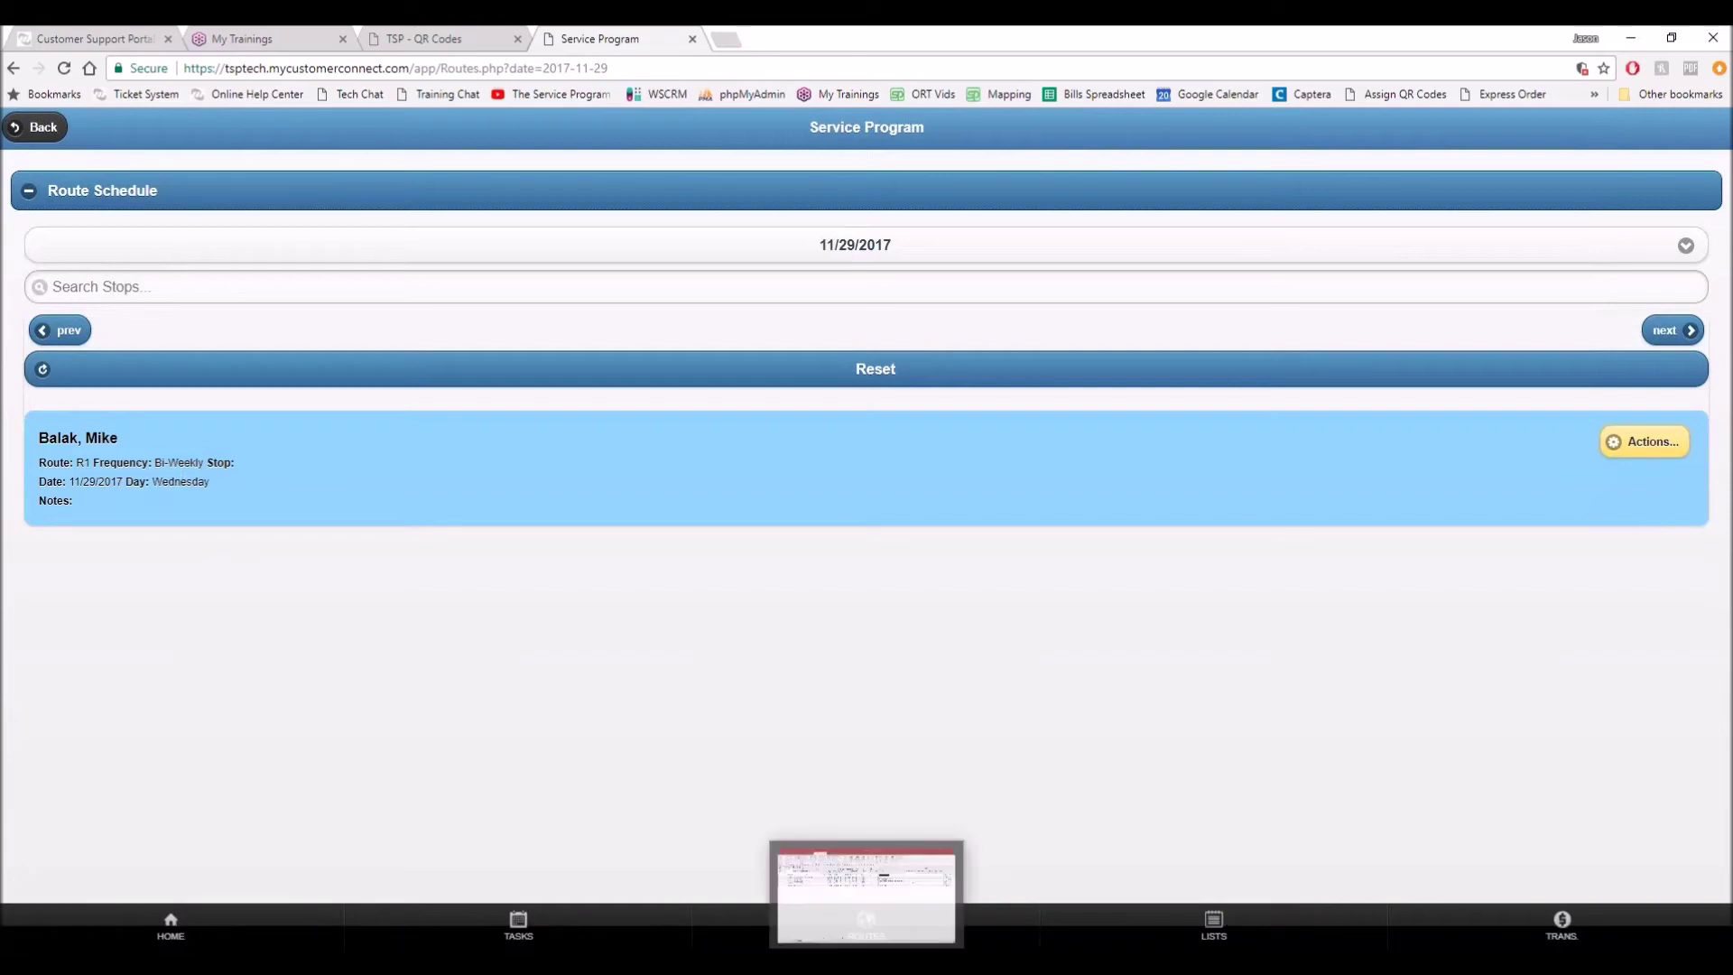
click(865, 890)
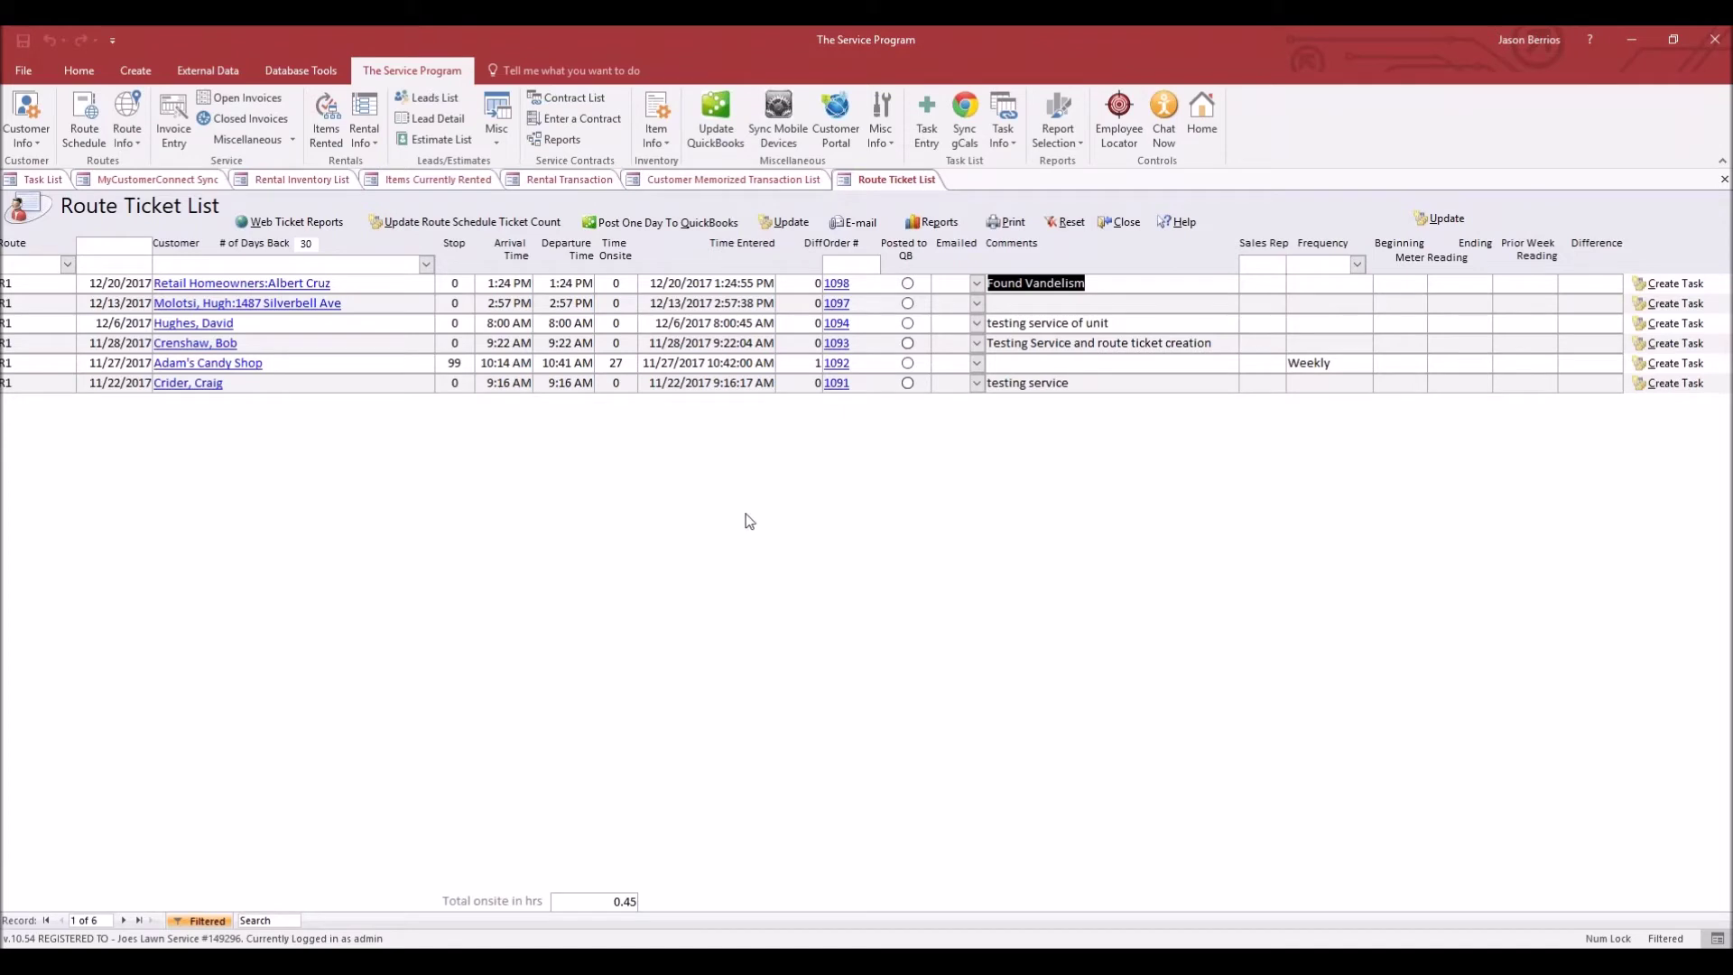
Close the Route Ticket List, sync route tickets, and reopen the list to find ticket 1099
click(1140, 224)
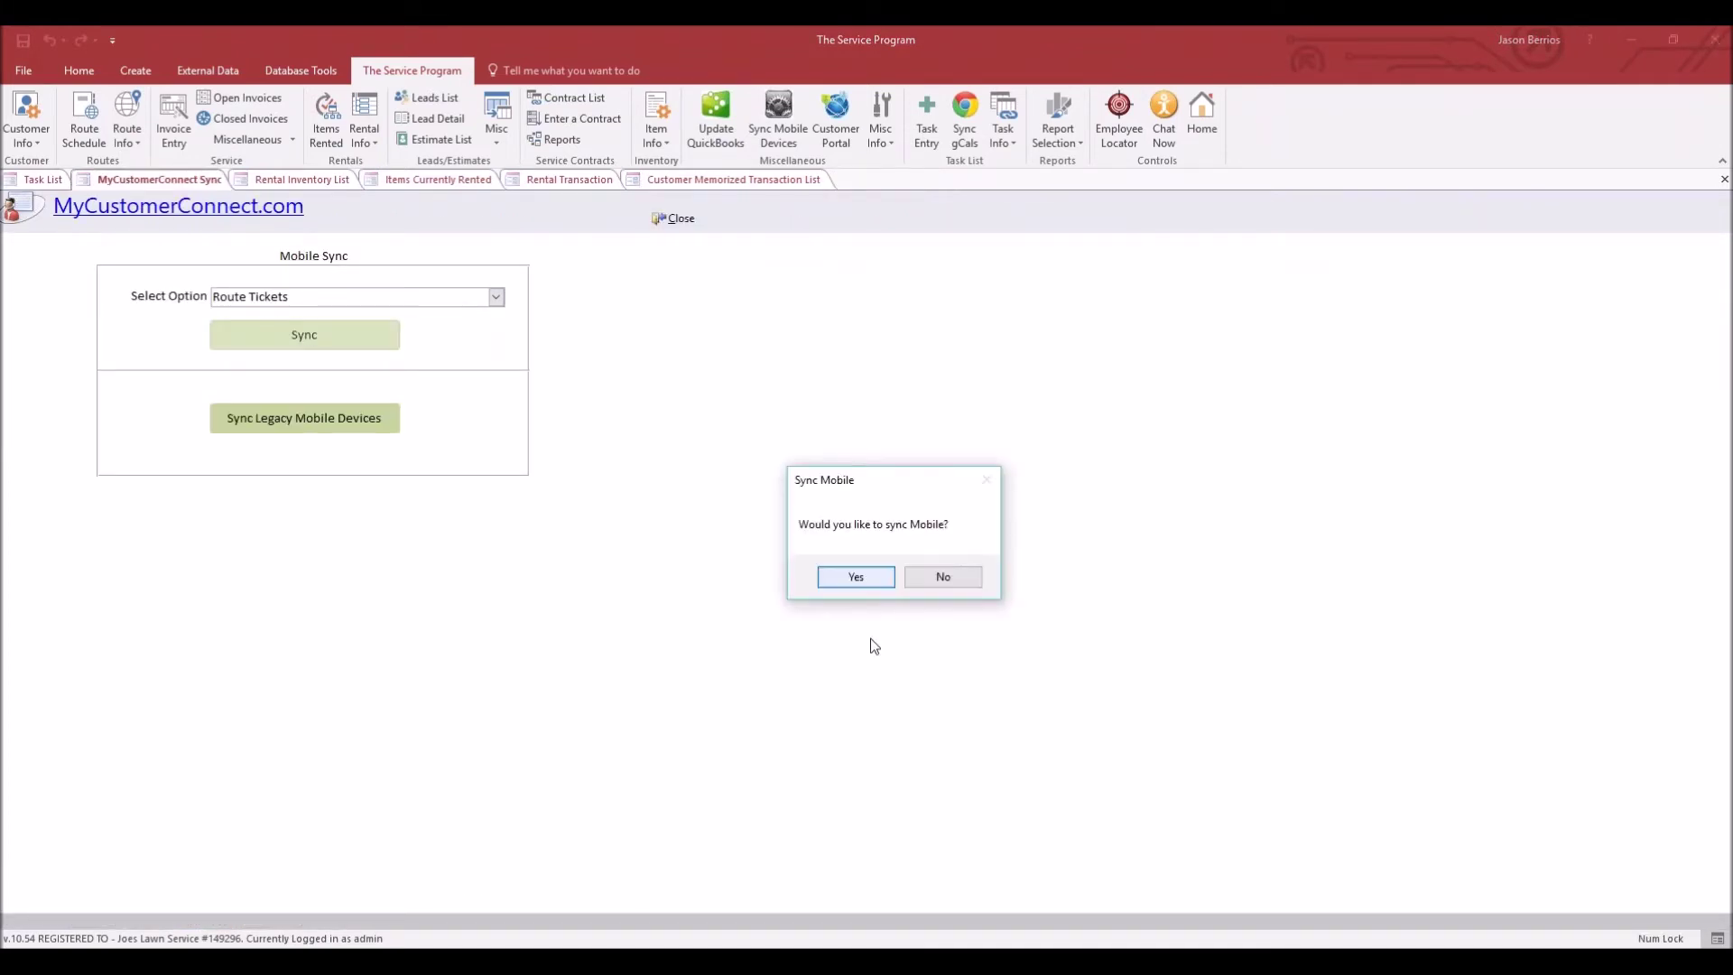
click(874, 581)
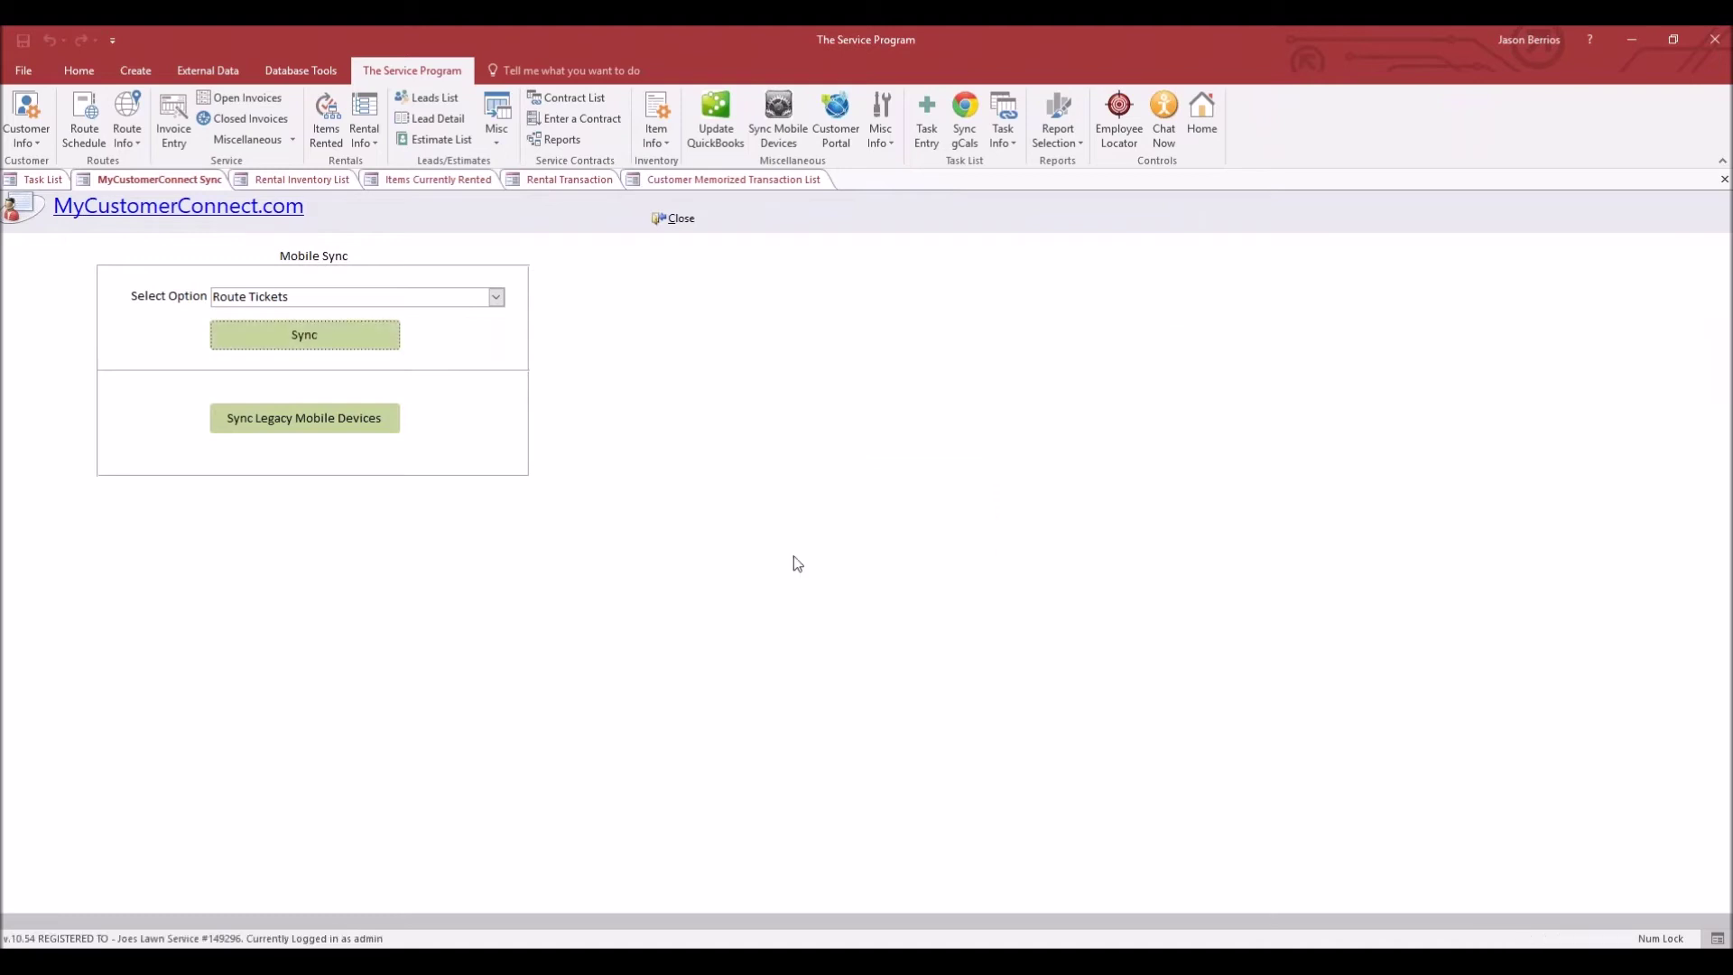
click(134, 145)
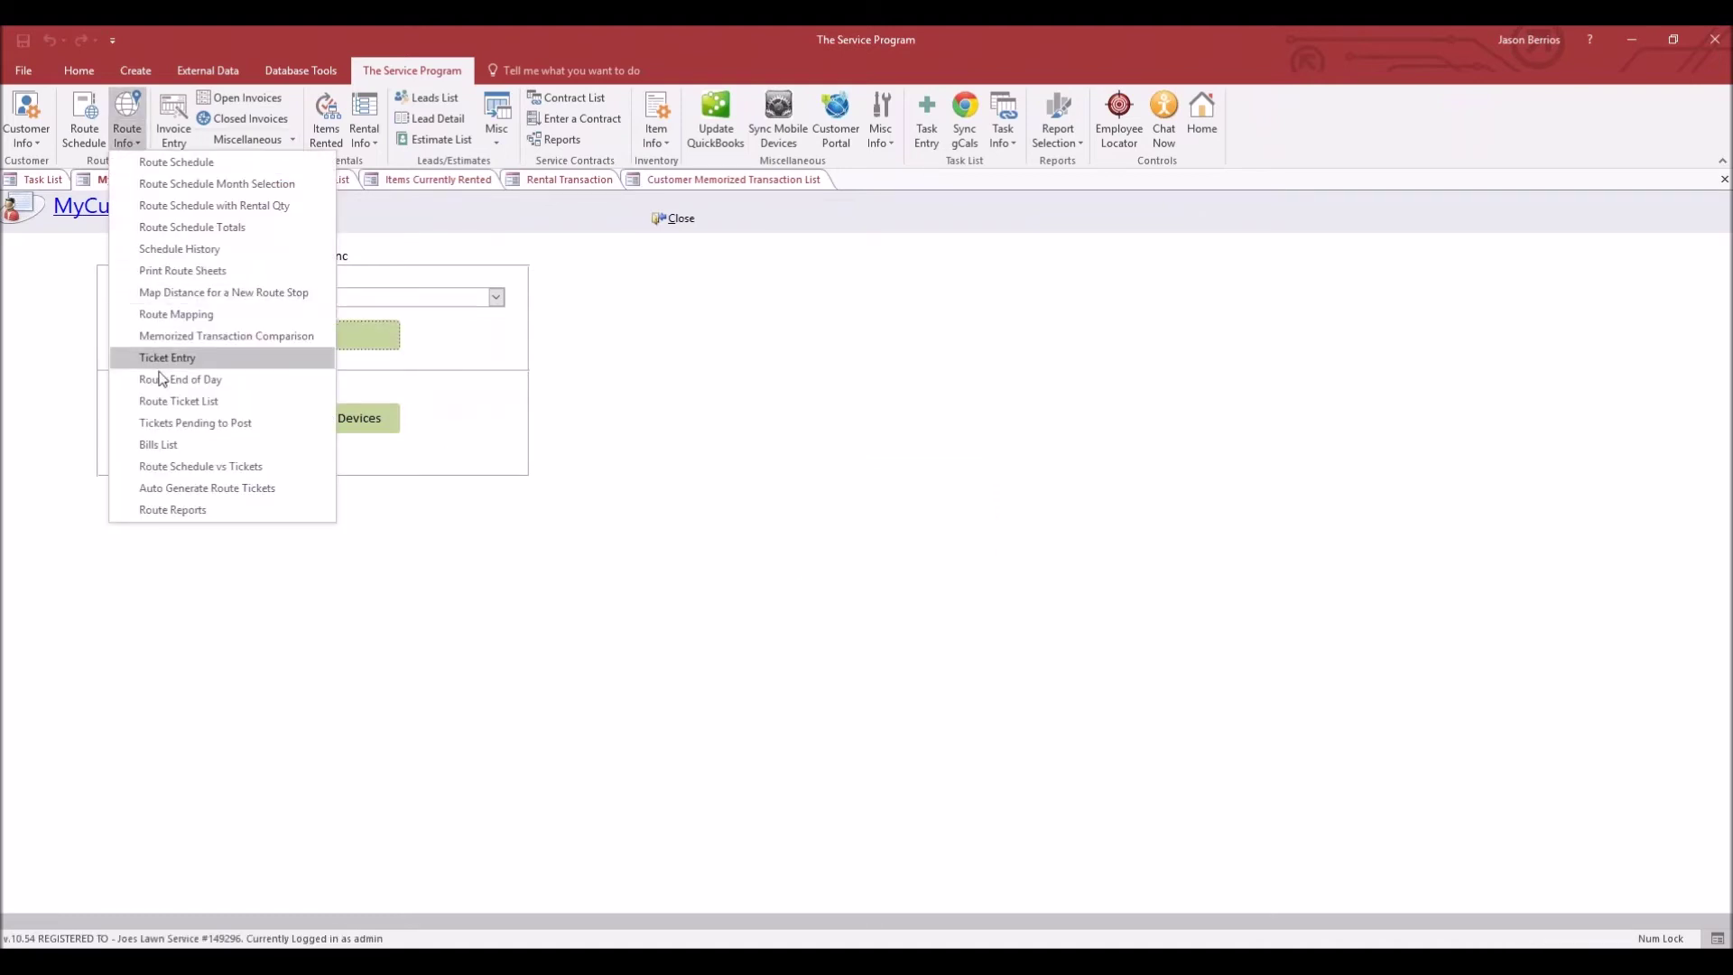
click(158, 401)
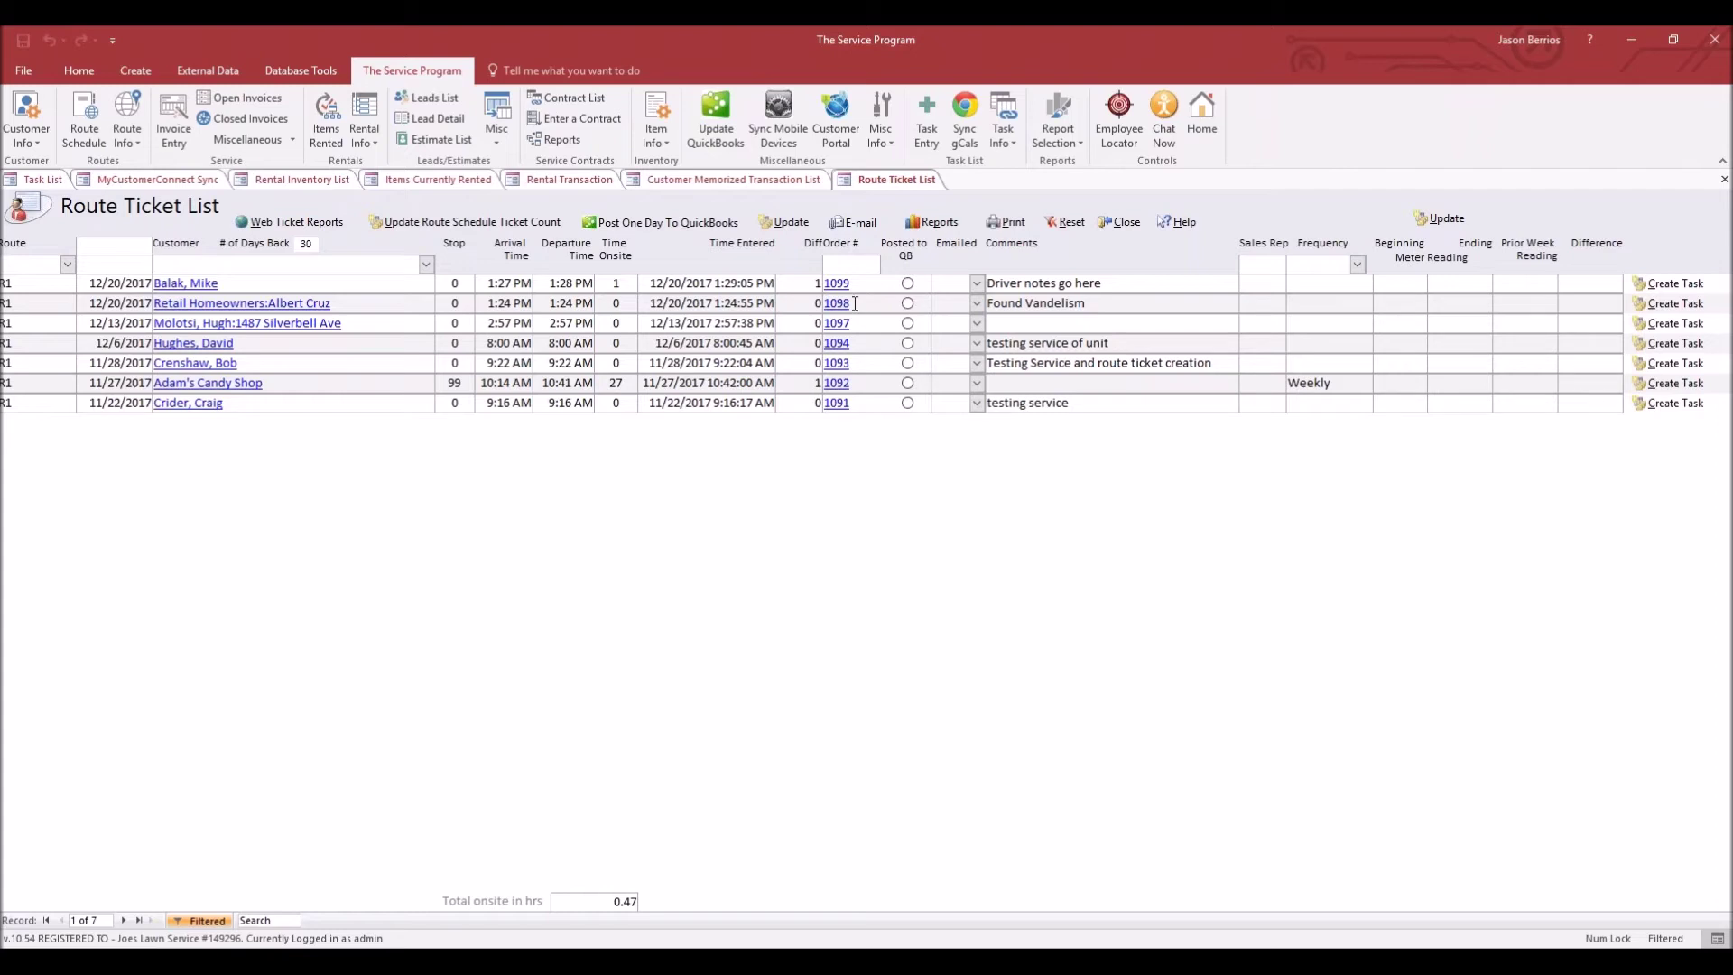
click(842, 305)
drag(1104, 284, 986, 284)
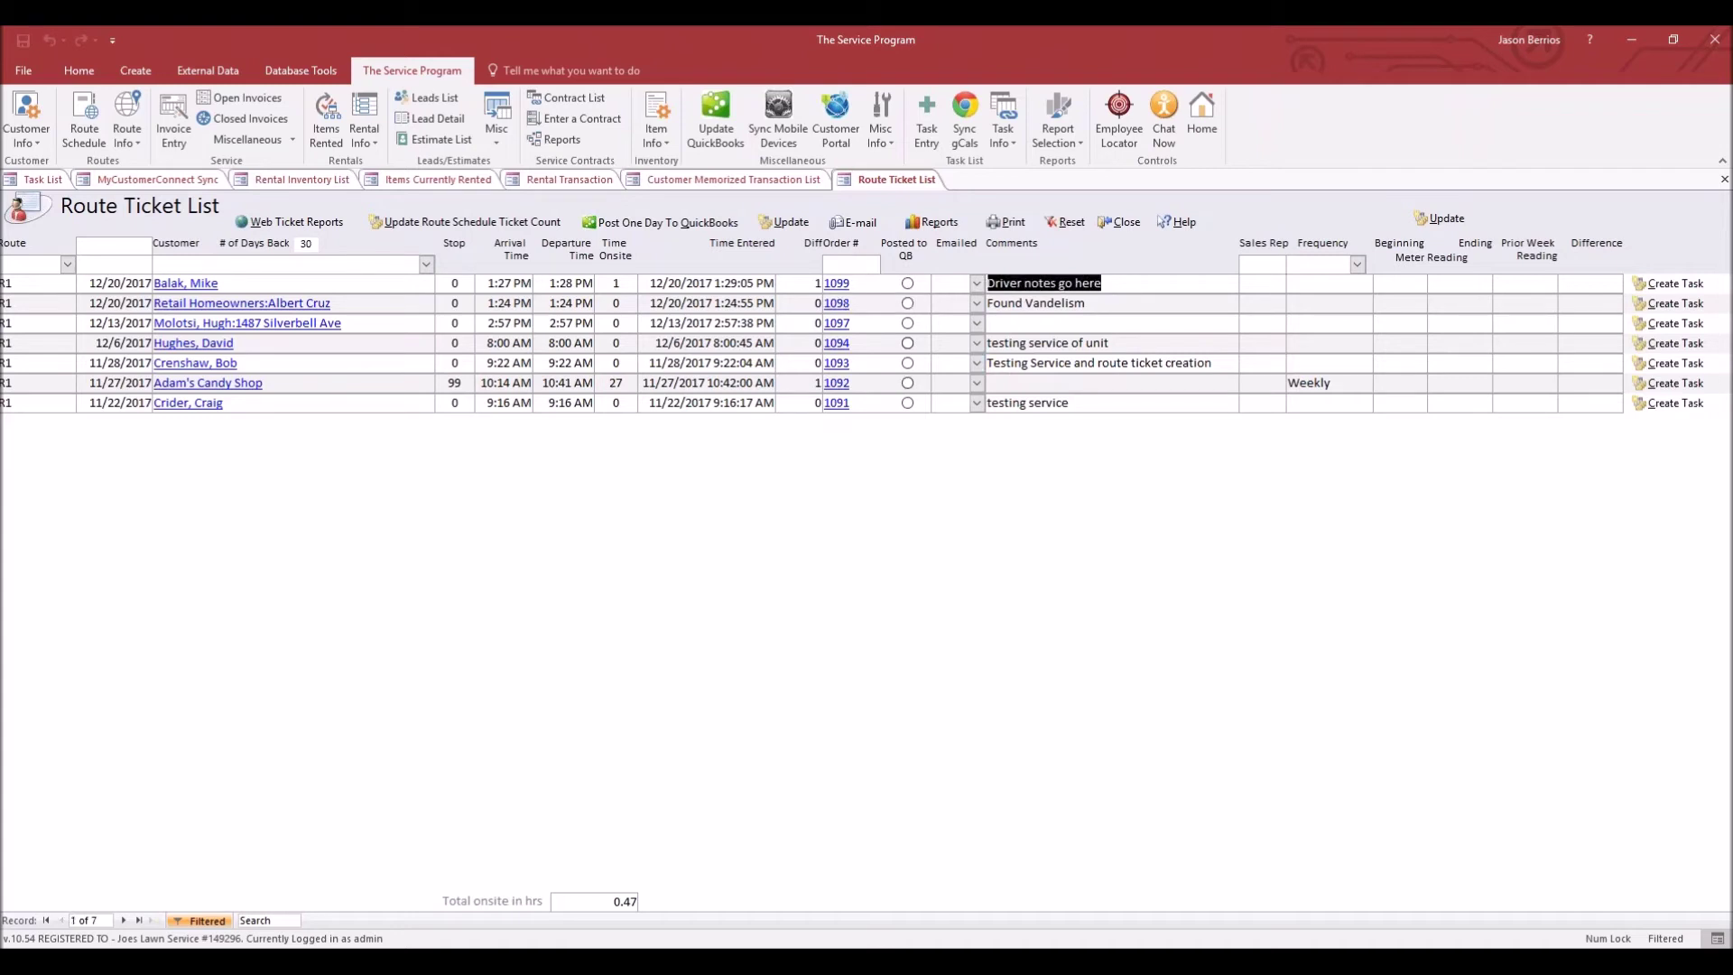
click(485, 283)
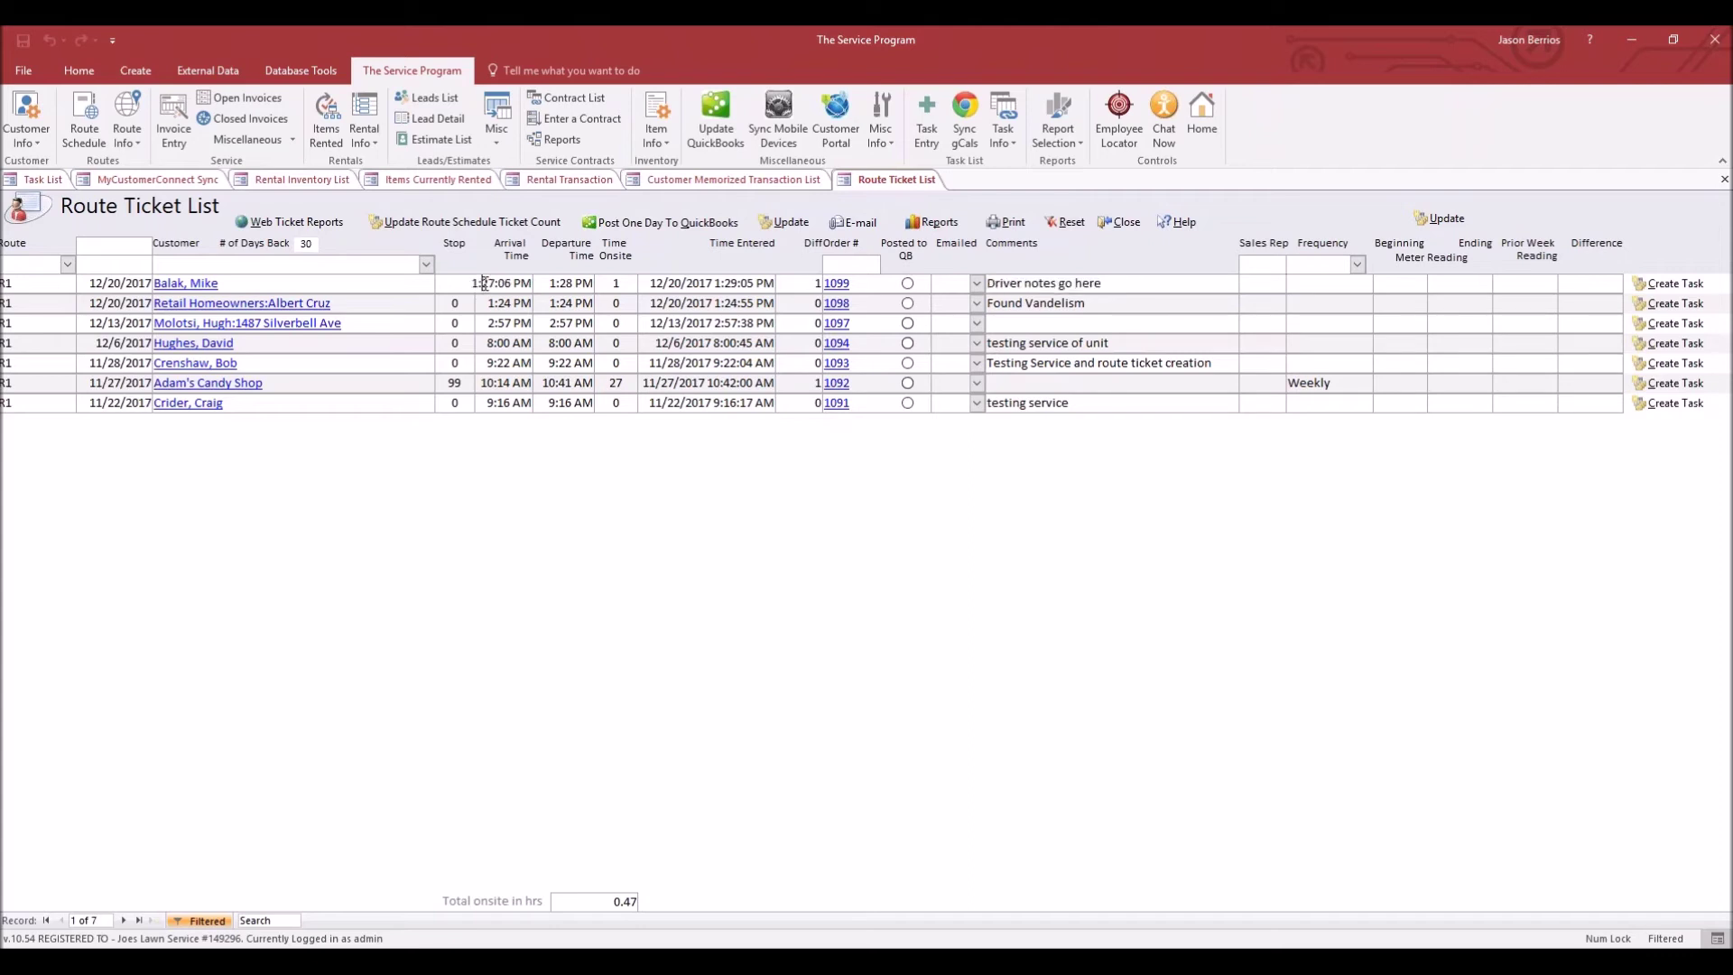
click(578, 304)
click(839, 283)
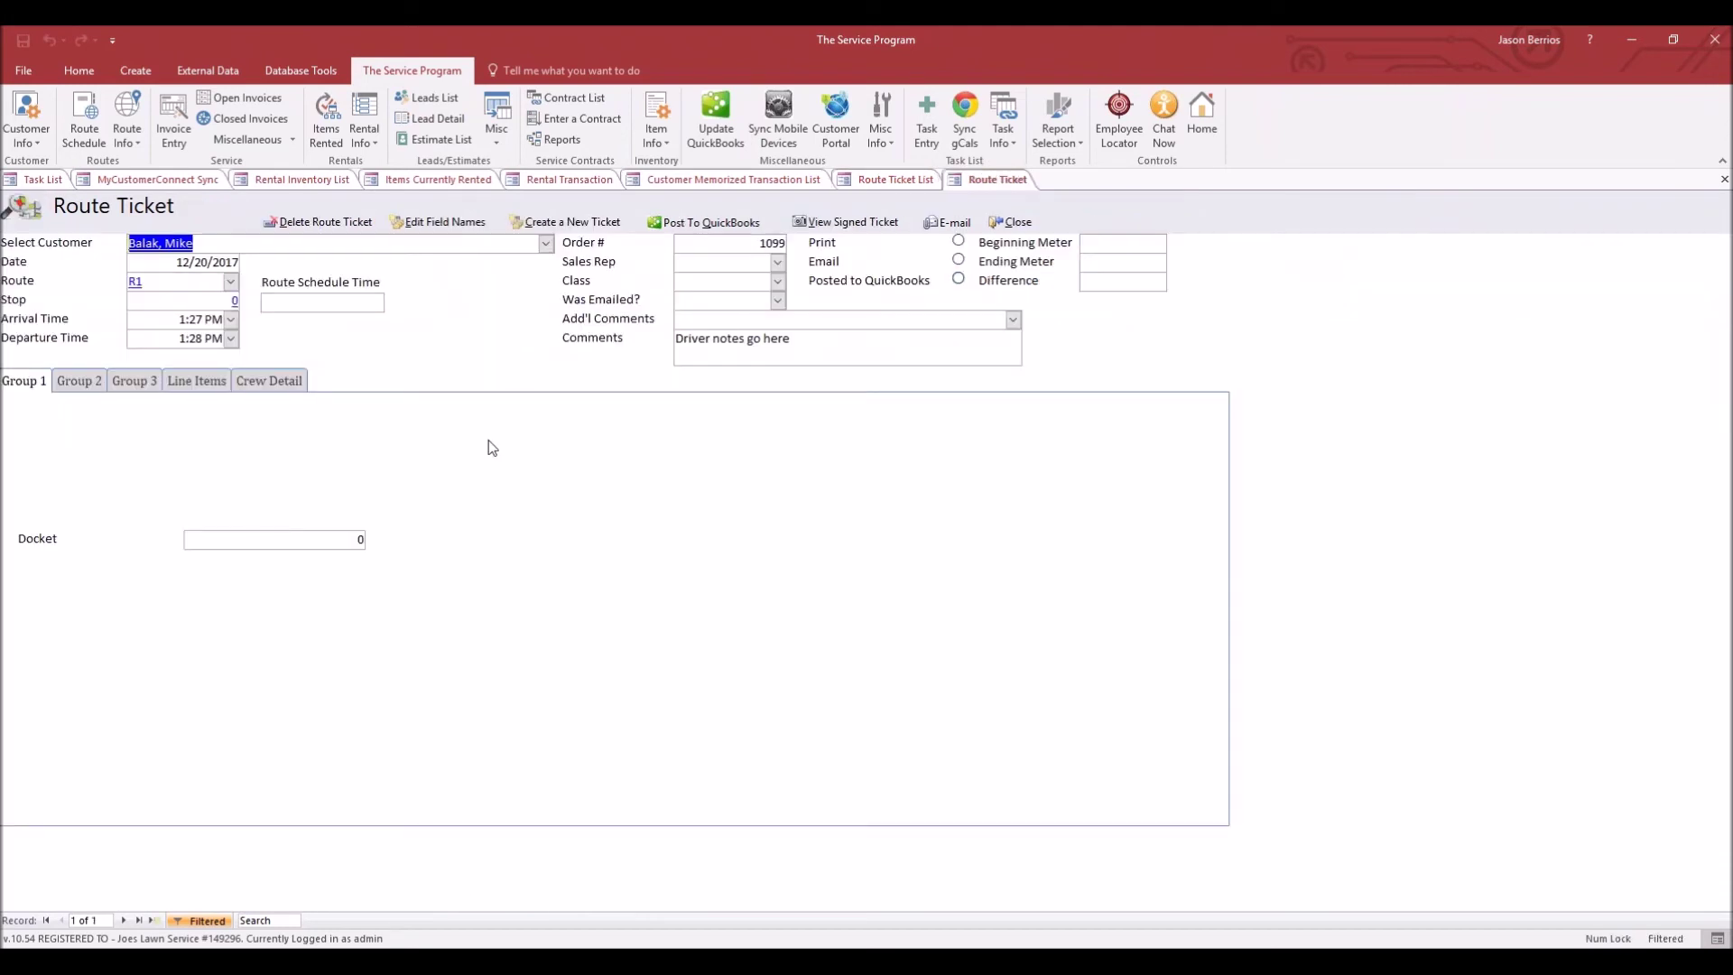
click(150, 399)
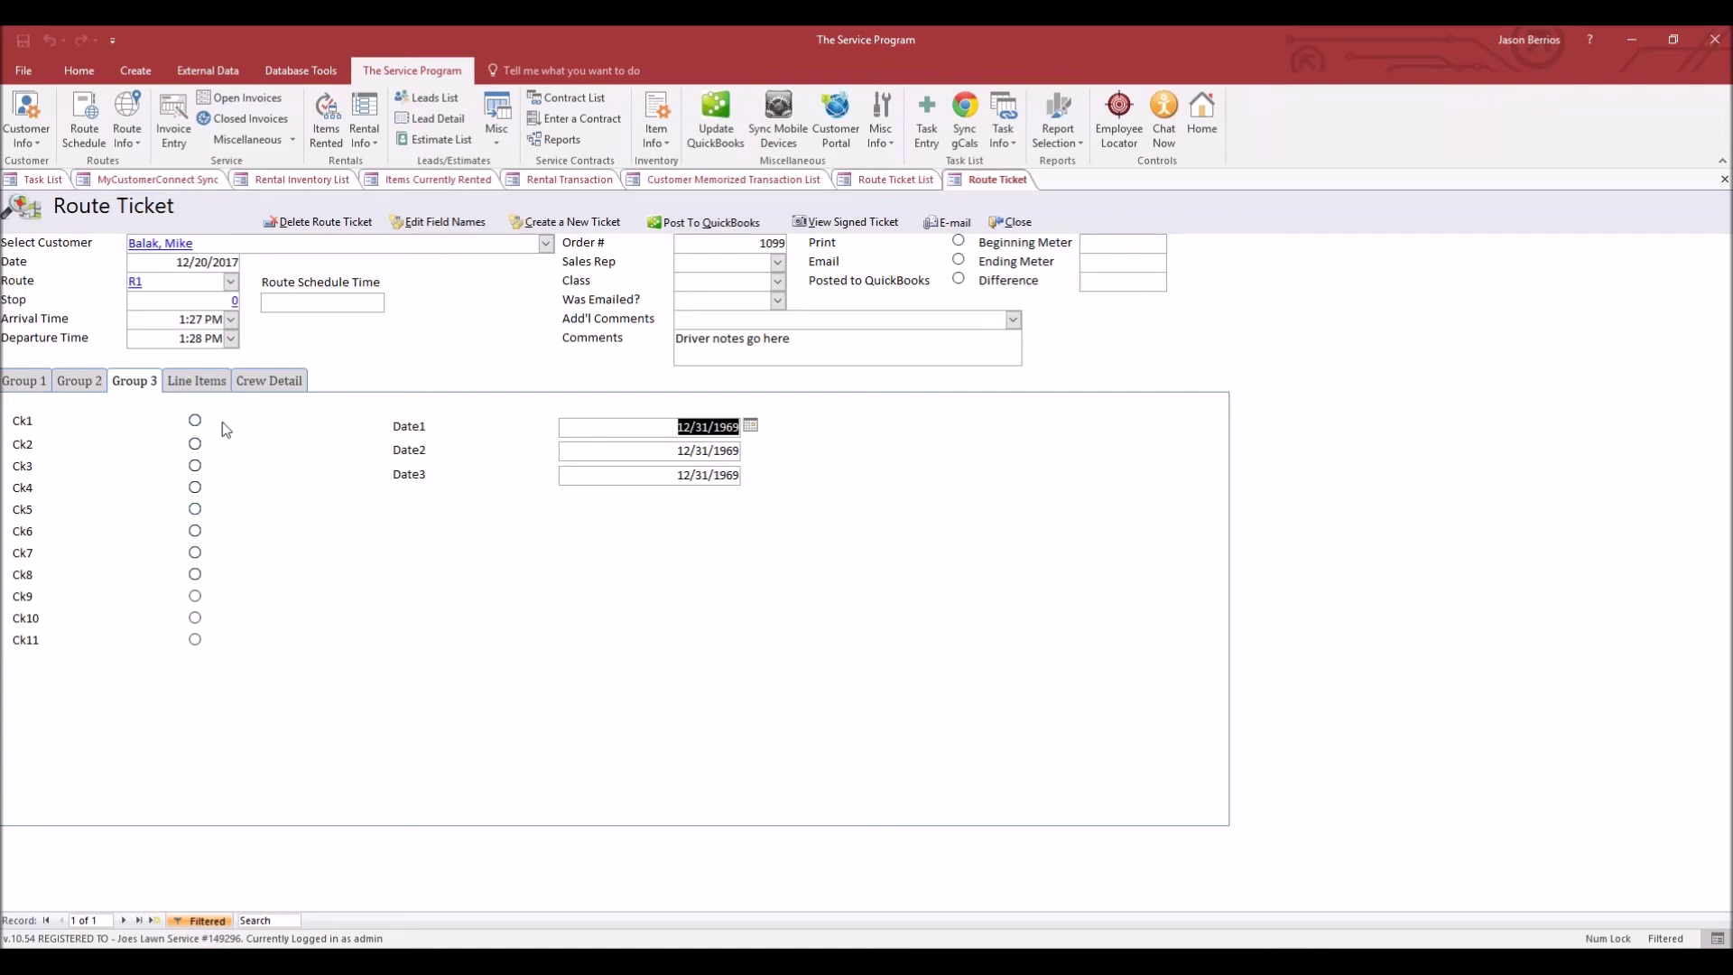
click(219, 383)
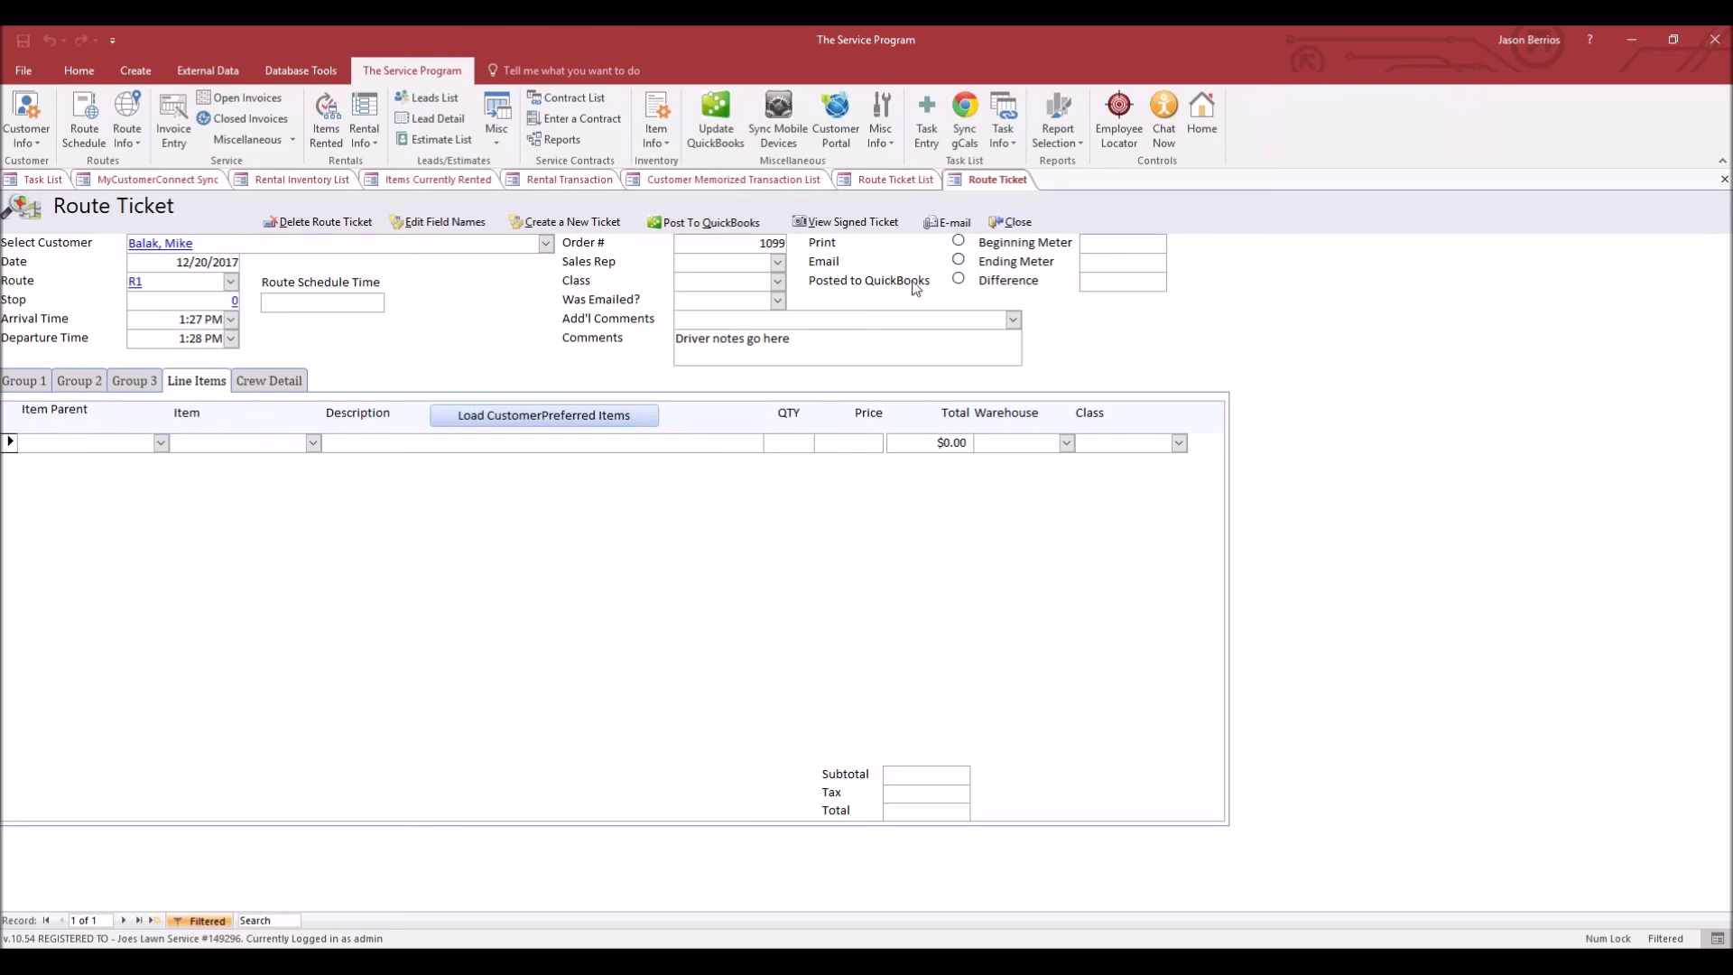
click(1015, 225)
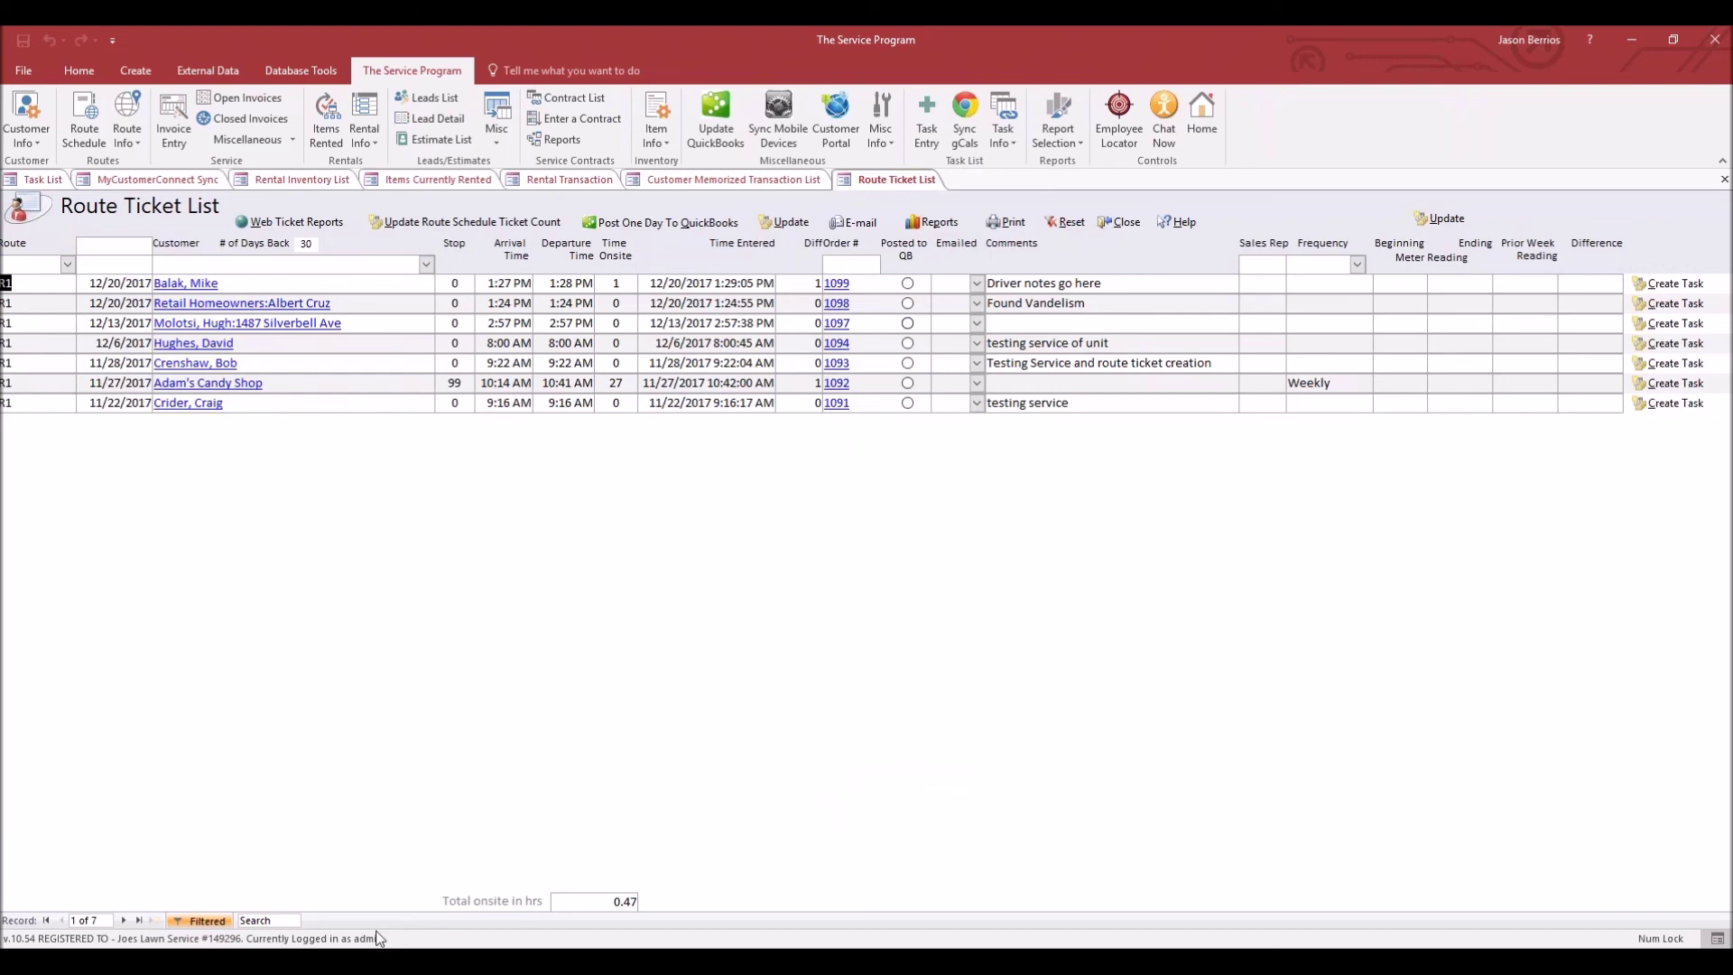
mouse_move(466, 962)
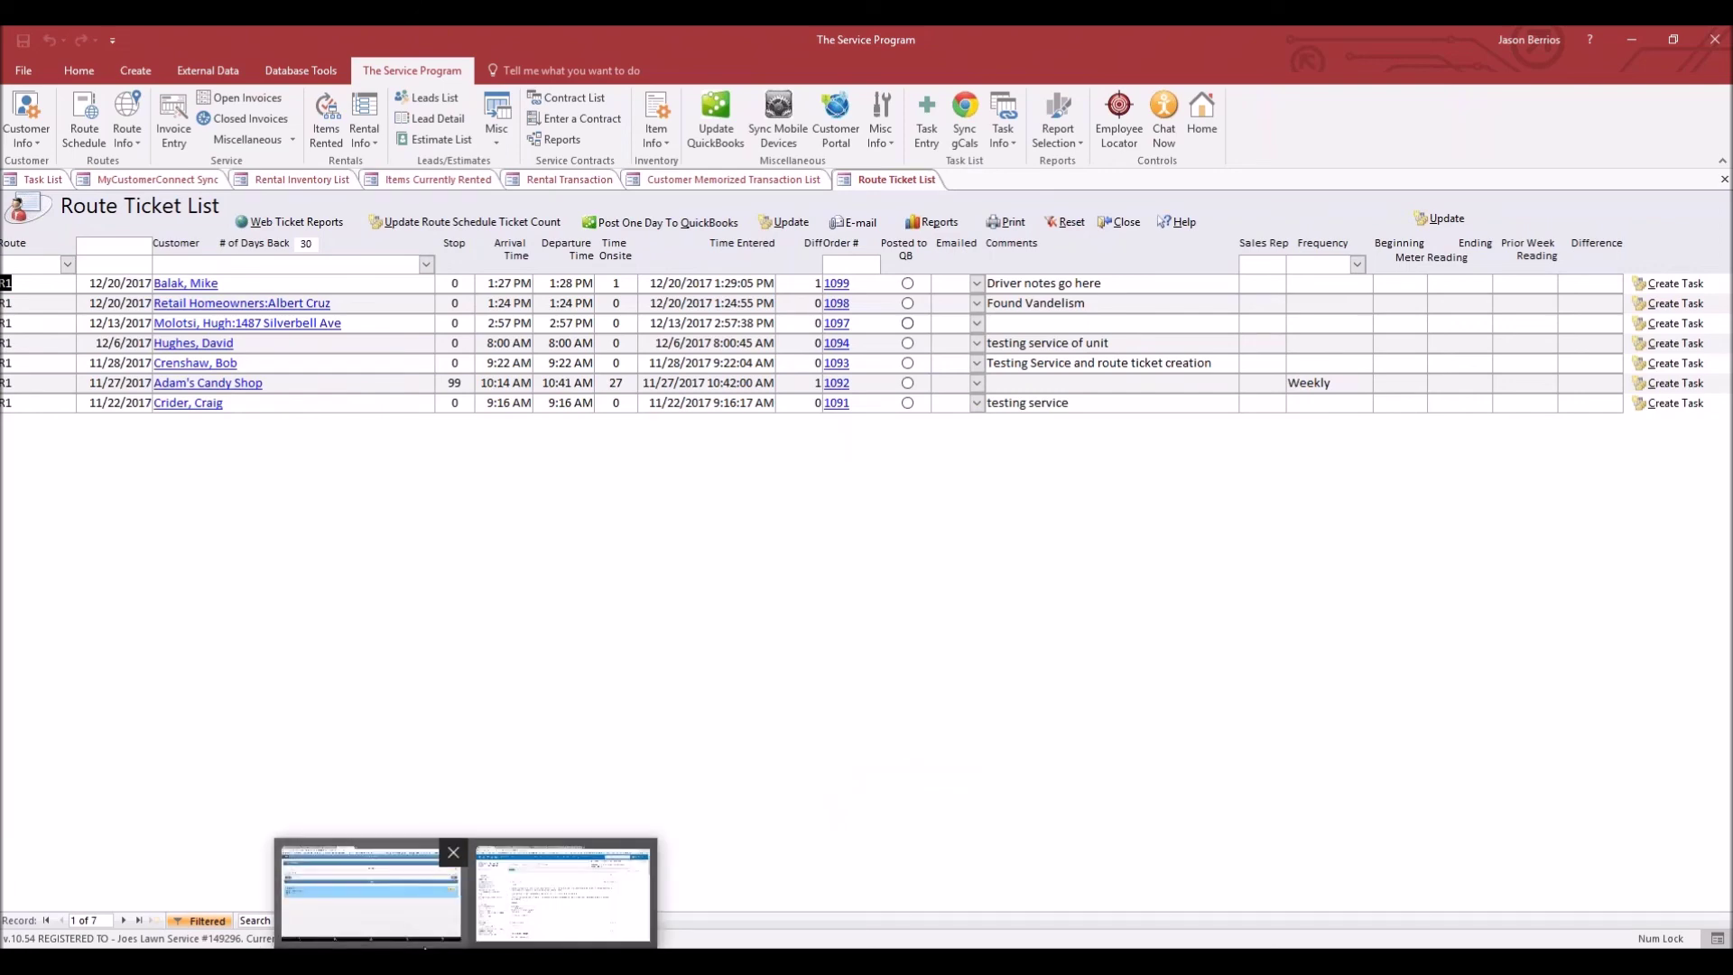